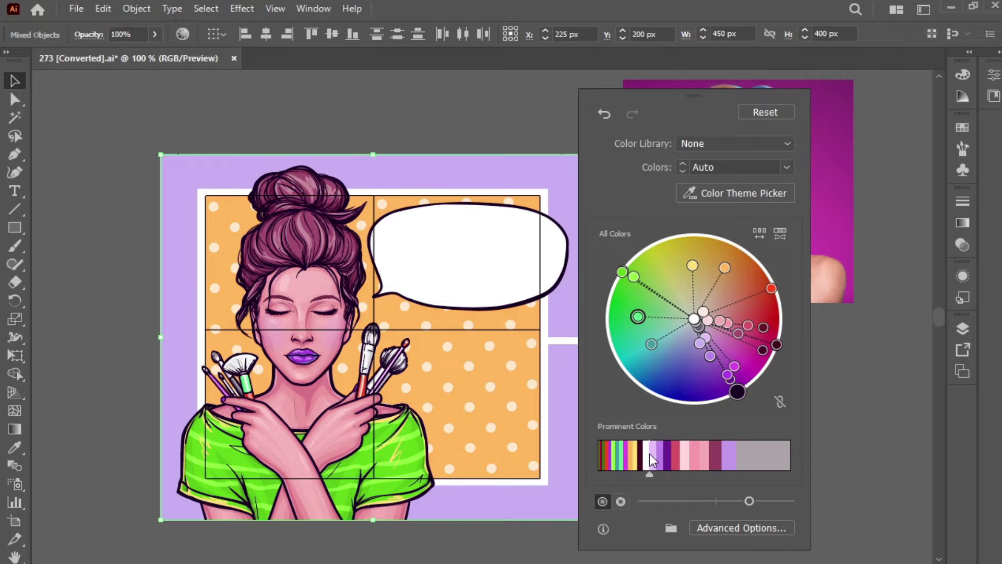
Step: Reset the illustration's trial recoloring, reduce the artwork to 1 color, and shift that color to dark blue on the color wheel
{"action": "left_click_drag", "start_coordinate": [649, 453], "coordinate": [663, 453]}
{"action": "left_click", "coordinate": [765, 113]}
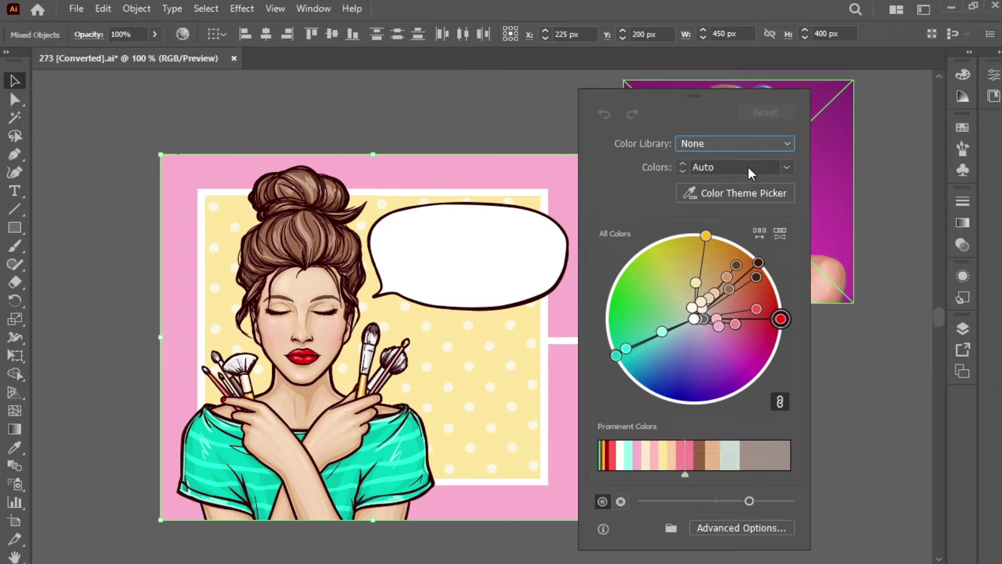
{"action": "left_click", "coordinate": [785, 167]}
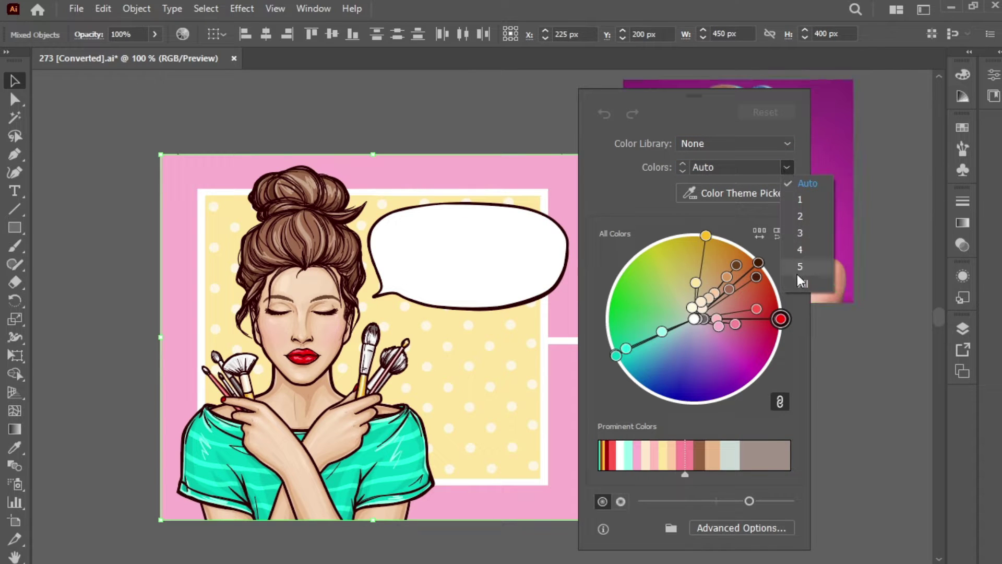
{"action": "left_click", "coordinate": [802, 200]}
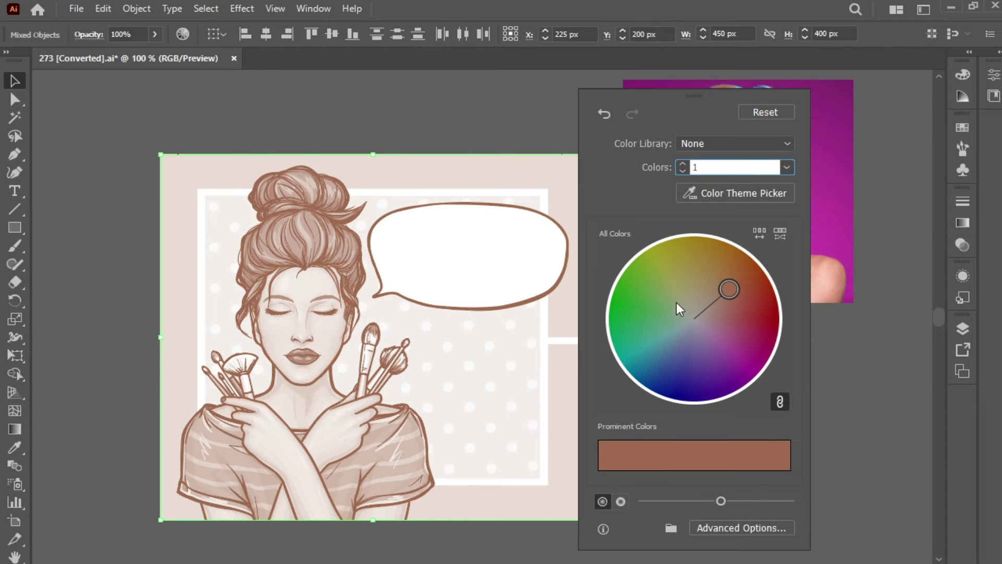
{"action": "left_click_drag", "start_coordinate": [729, 288], "coordinate": [680, 375]}
Step: Try recoloring the illustration with 2 colors and with 4 colors
{"action": "left_click", "coordinate": [789, 169]}
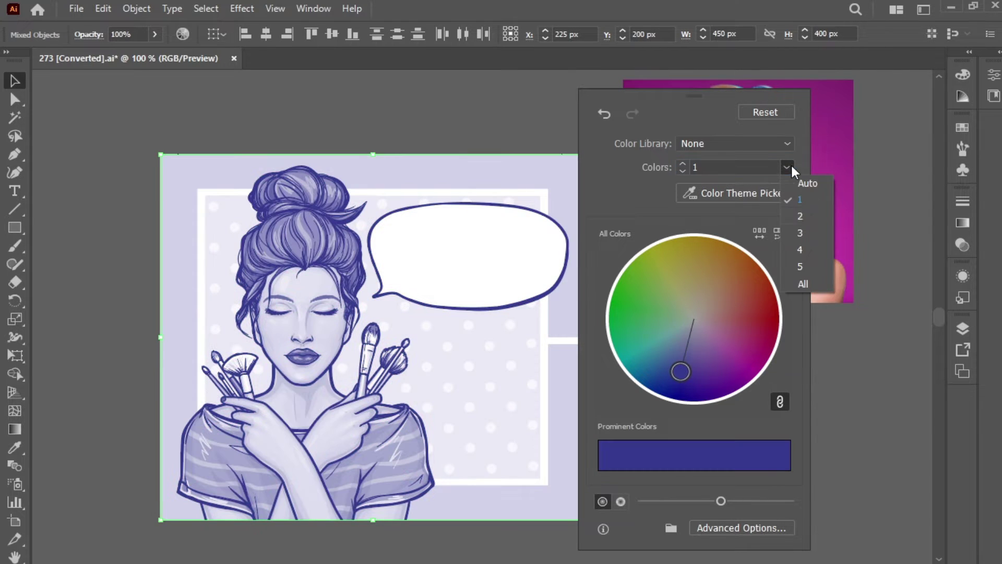
{"action": "left_click", "coordinate": [804, 215]}
{"action": "left_click", "coordinate": [786, 167]}
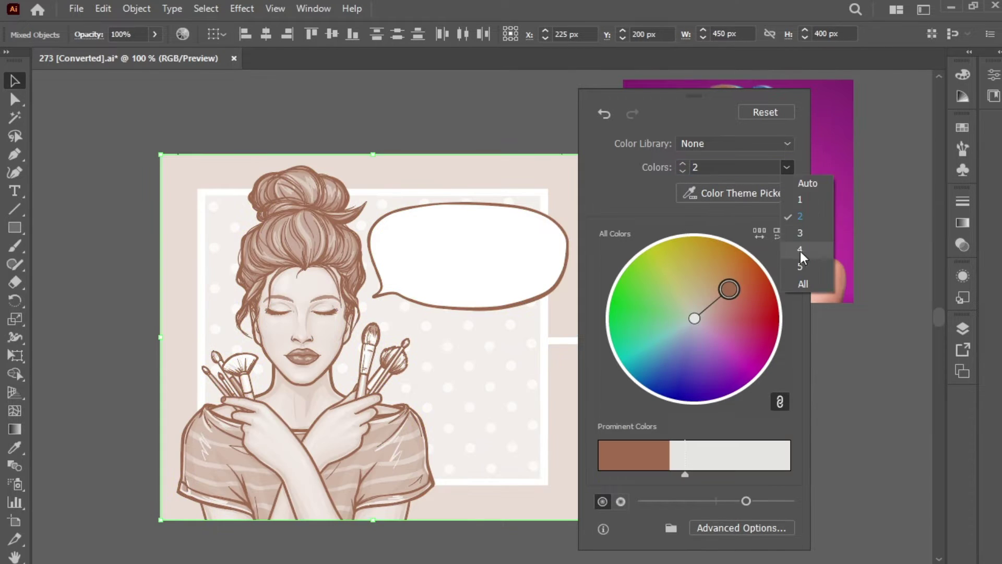
{"action": "left_click", "coordinate": [799, 249]}
Step: Set the recolor's color count to All, widen the dark blue among the prominent colors, and raise the overall brightness
{"action": "left_click", "coordinate": [787, 167]}
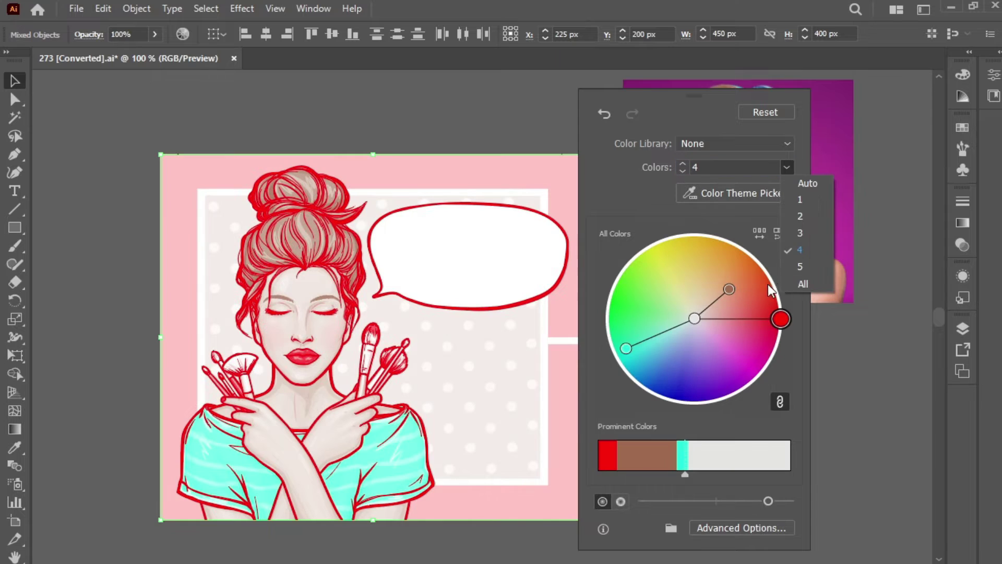
{"action": "left_click", "coordinate": [803, 284]}
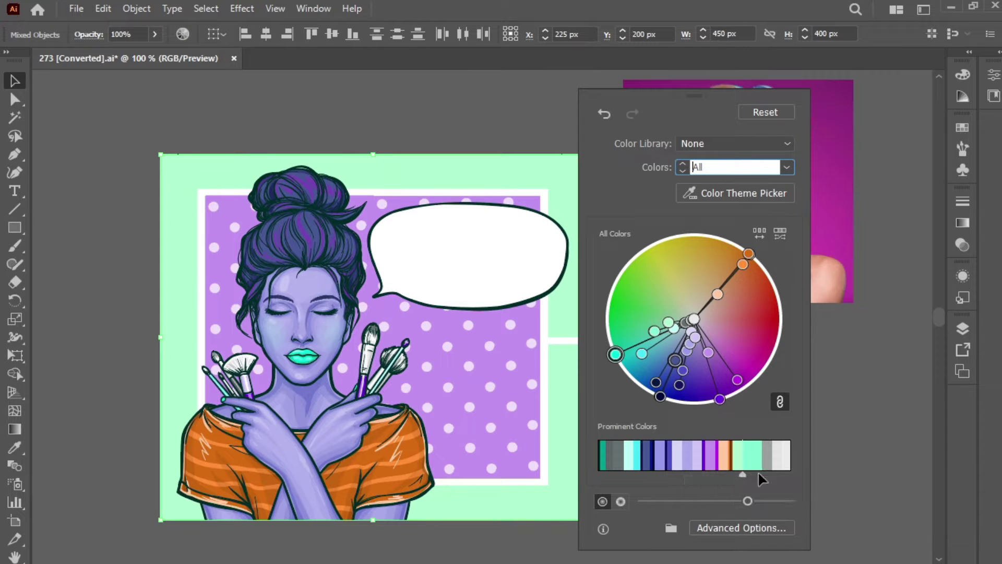
{"action": "mouse_move", "coordinate": [744, 477]}
{"action": "left_mouse_down"}
{"action": "mouse_move", "coordinate": [754, 477]}
{"action": "mouse_move", "coordinate": [642, 474]}
{"action": "left_mouse_up"}
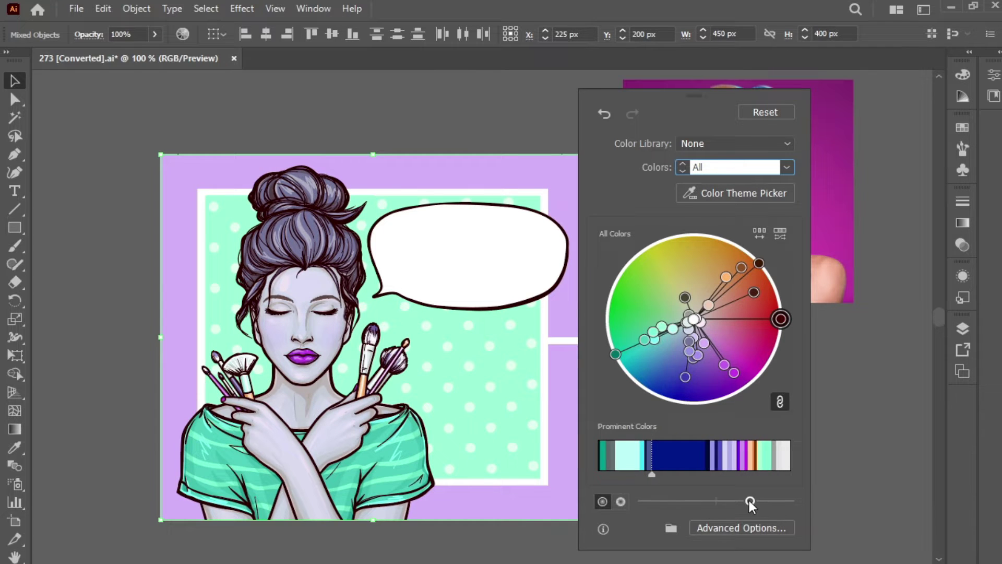
{"action": "left_click_drag", "start_coordinate": [749, 502], "coordinate": [774, 498]}
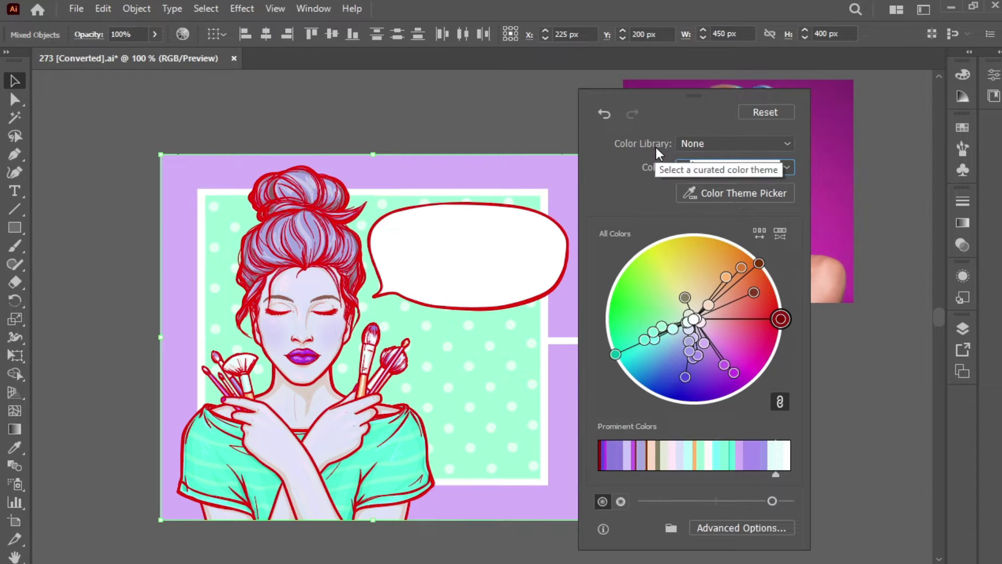
Step: Try the Flowers and Complementary color libraries on the illustration, and reset it to its original colors
{"action": "left_click", "coordinate": [786, 145]}
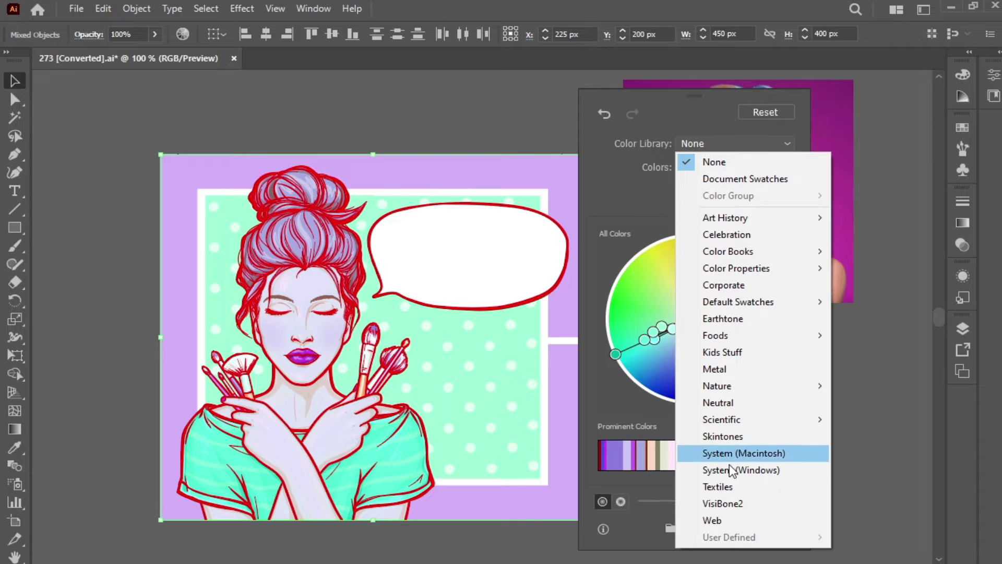
{"action": "mouse_move", "coordinate": [814, 386]}
{"action": "left_click", "coordinate": [881, 405]}
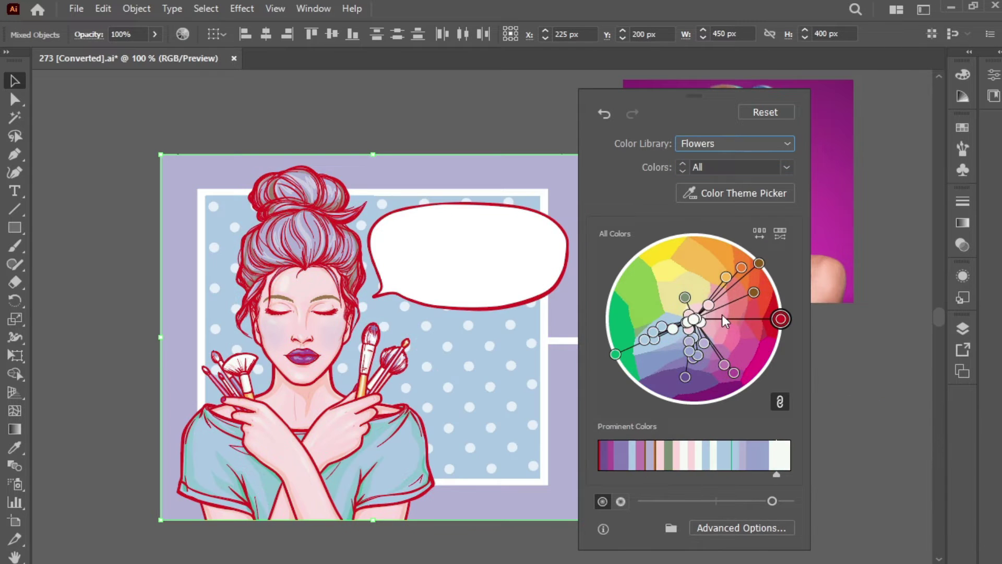
{"action": "left_click", "coordinate": [789, 140]}
{"action": "mouse_move", "coordinate": [768, 417]}
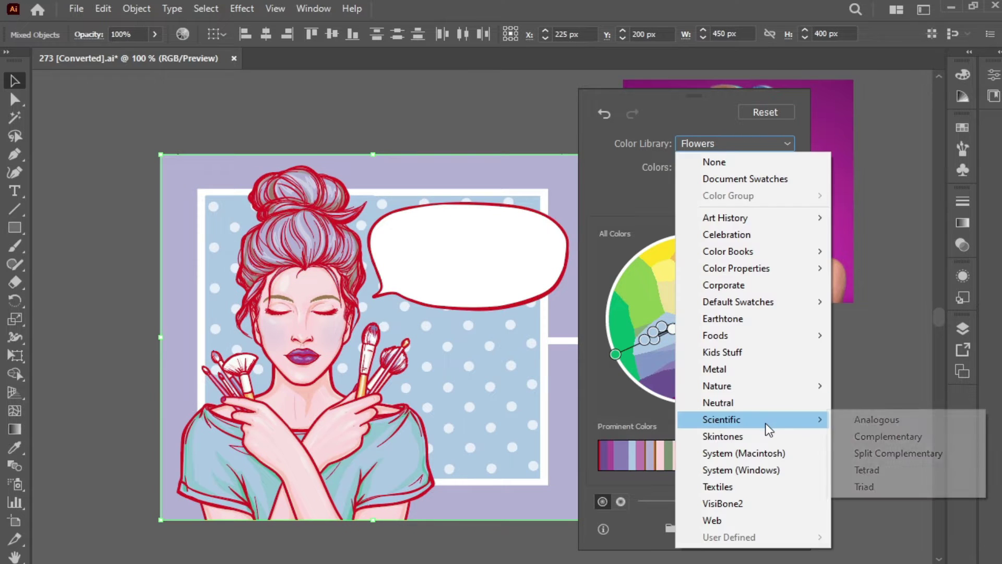
{"action": "left_click", "coordinate": [881, 437]}
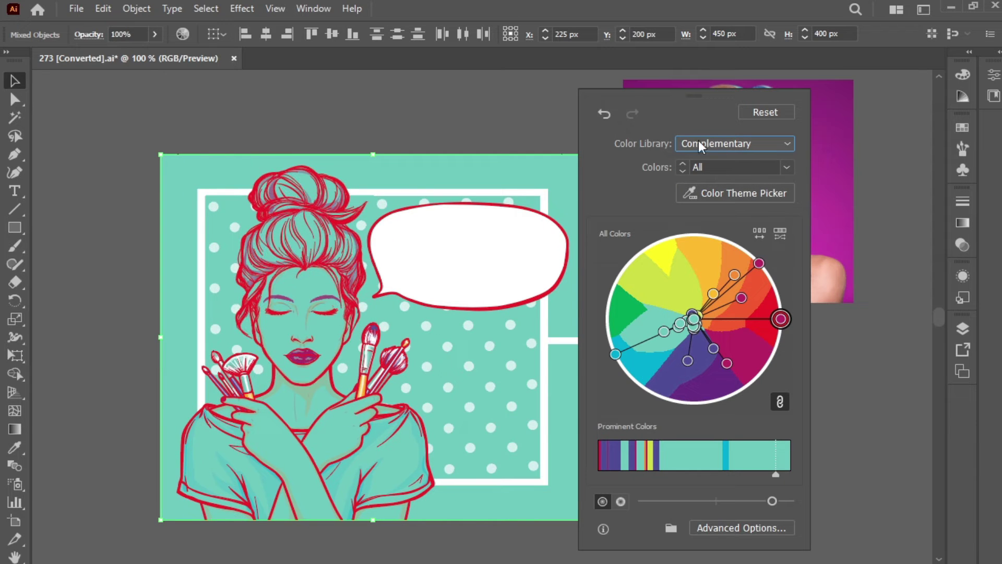
{"action": "left_click", "coordinate": [767, 114]}
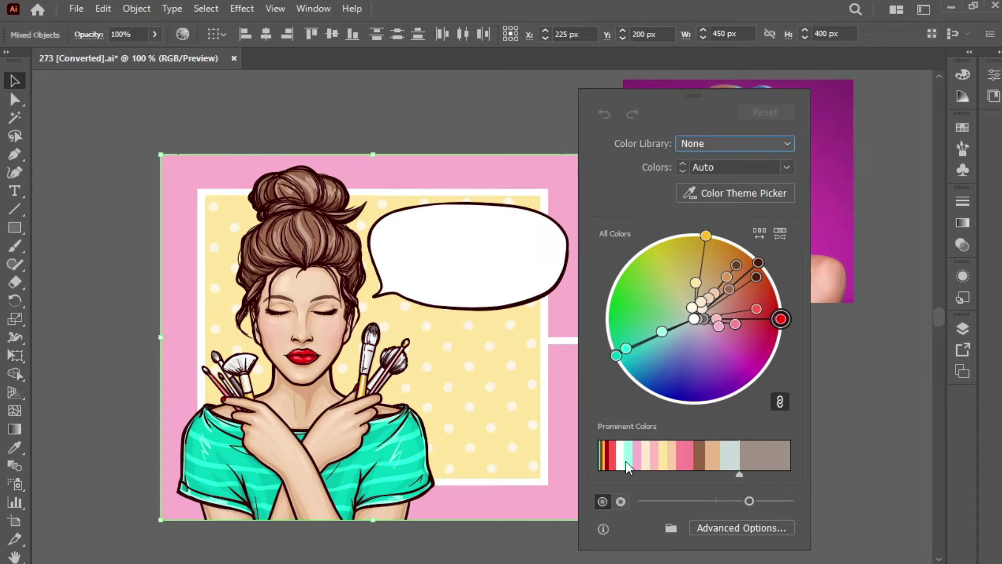
Step: Open the advanced recolor options, move the dialog clear of the artwork, and apply the Complementary 2 harmony rule
{"action": "left_click", "coordinate": [742, 528]}
{"action": "left_click_drag", "start_coordinate": [570, 65], "coordinate": [731, 61]}
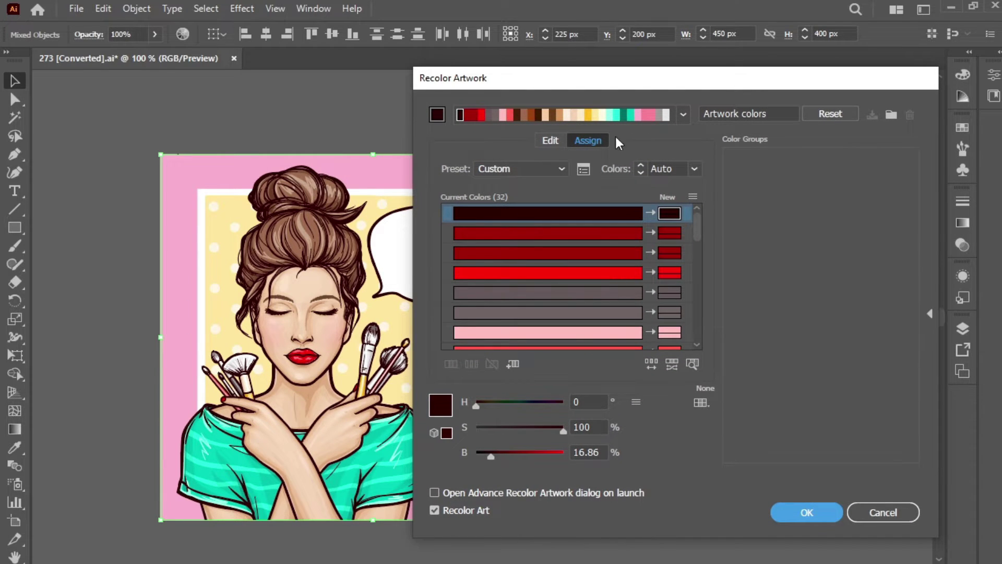
{"action": "left_click", "coordinate": [683, 115]}
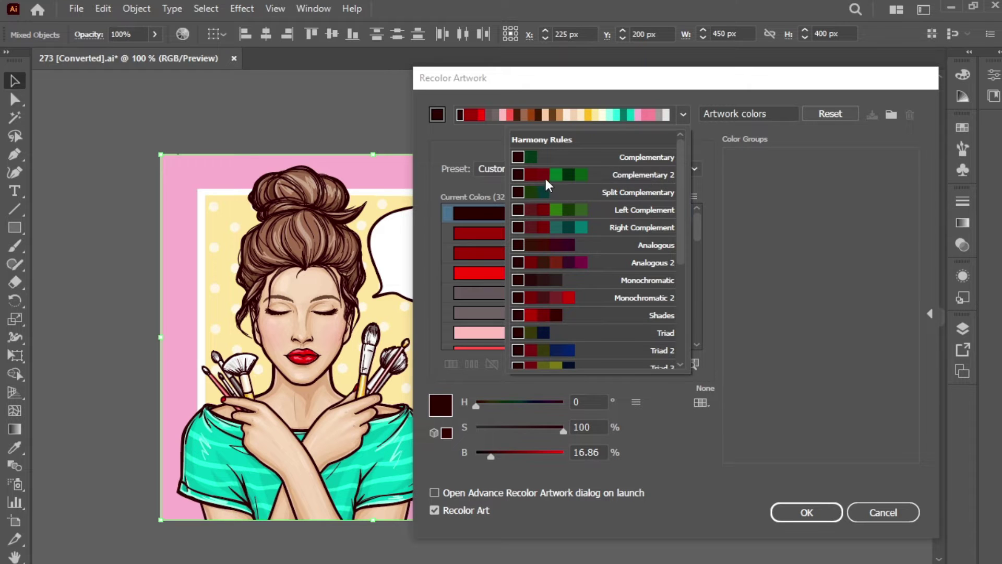
{"action": "left_click", "coordinate": [641, 180]}
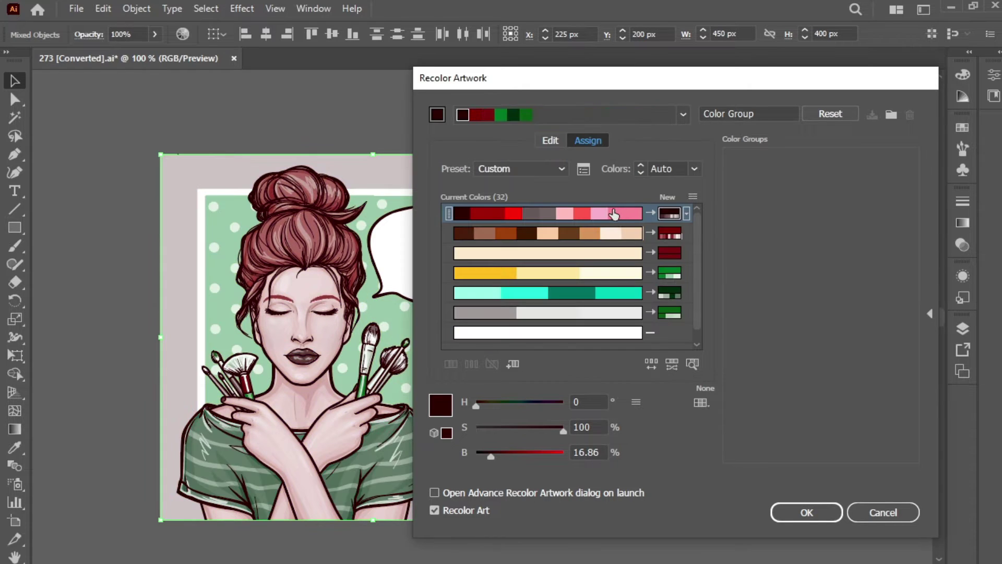
Step: Switch the artwork to the harmony rule that combines dark red, red, olive, yellow and blue
{"action": "left_click", "coordinate": [682, 115]}
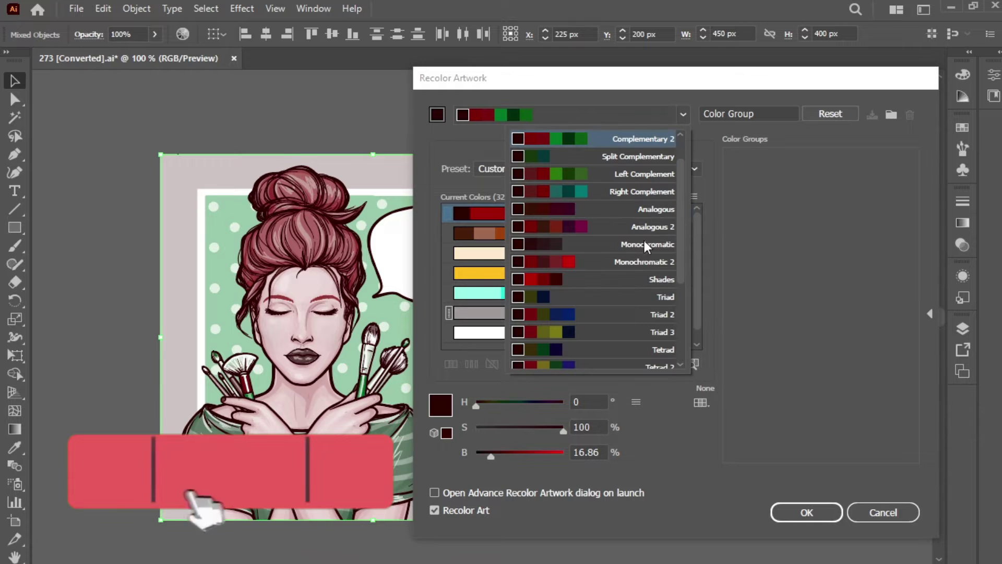
{"action": "scroll", "coordinate": [616, 271], "scroll_direction": "down", "scroll_amount": 4}
{"action": "left_click", "coordinate": [617, 320]}
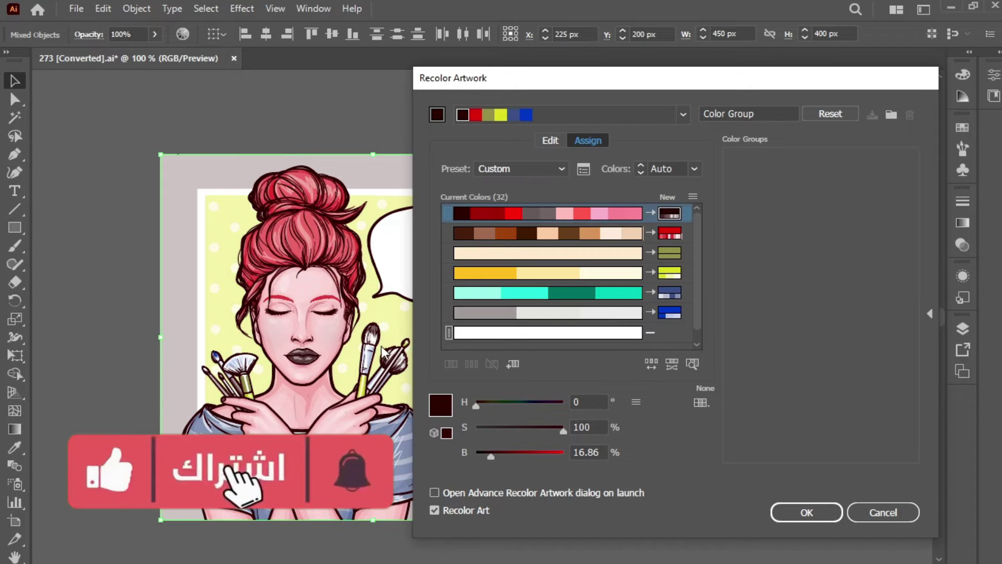
Step: Leave the preset and color count as they are, and change the dark outline color to hue 250, saturation 100 and brightness 10
{"action": "left_click", "coordinate": [532, 169]}
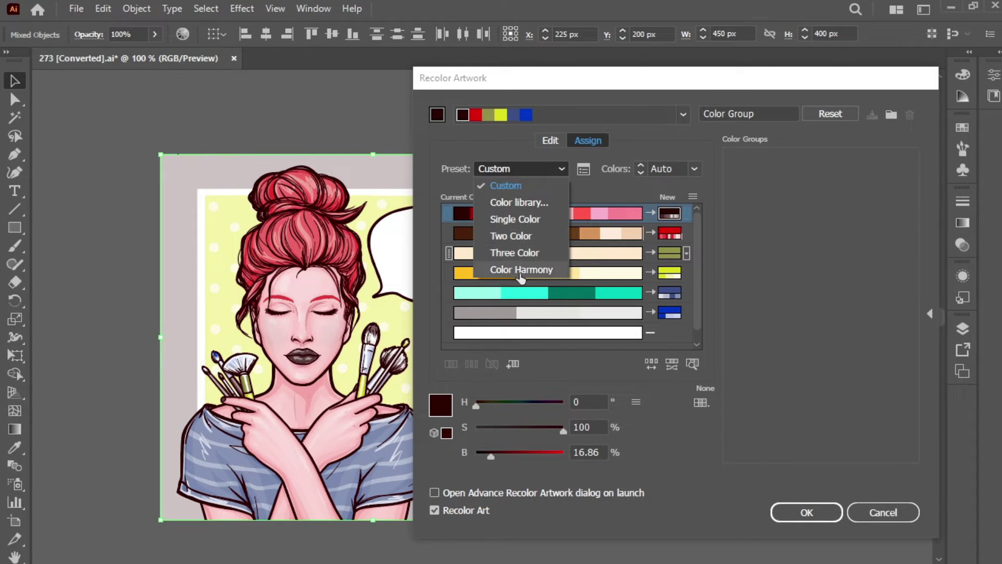
{"action": "left_click", "coordinate": [694, 169]}
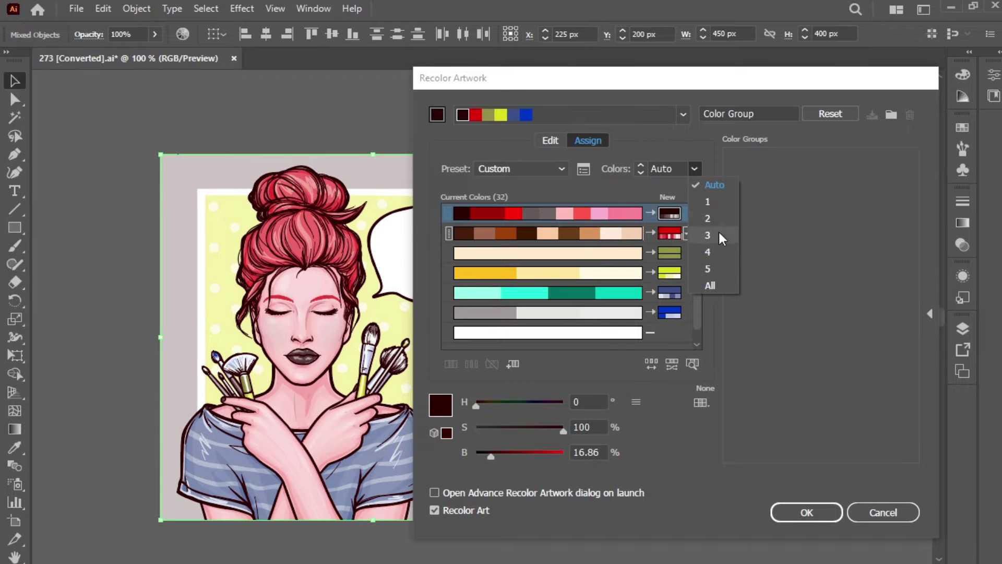
{"action": "left_click", "coordinate": [758, 252]}
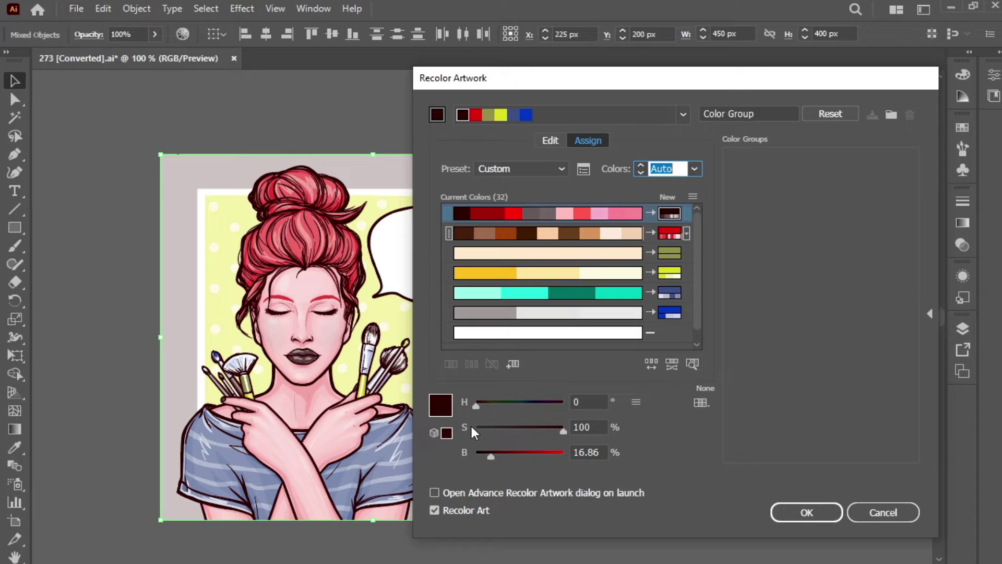
{"action": "left_click_drag", "start_coordinate": [477, 405], "coordinate": [564, 431]}
{"action": "mouse_move", "coordinate": [495, 455]}
{"action": "left_mouse_down"}
{"action": "mouse_move", "coordinate": [528, 453]}
{"action": "mouse_move", "coordinate": [485, 457]}
{"action": "left_mouse_up"}
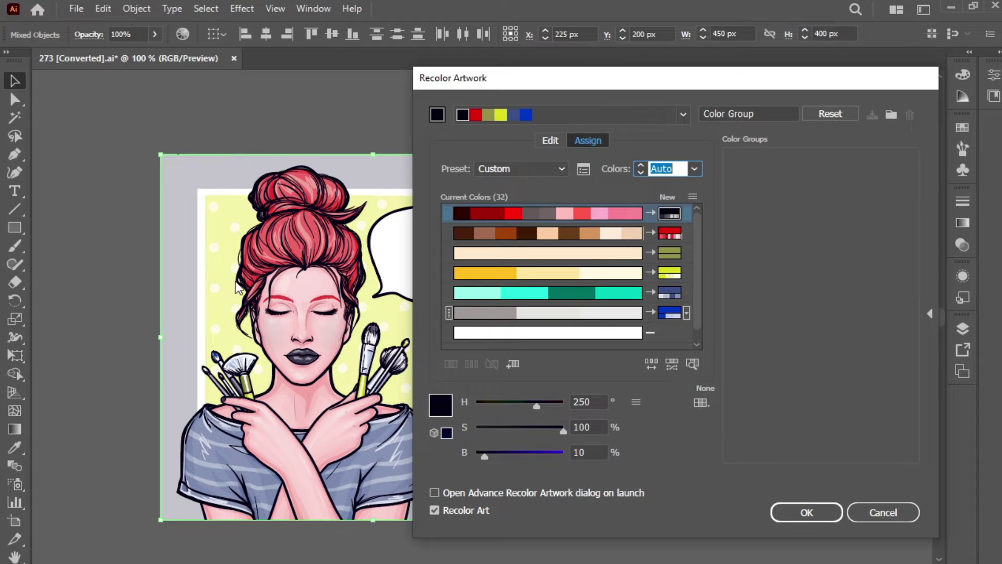
Step: Save the current palette as a new color group, and reset the artwork to its original colors before accepting the dialog
{"action": "left_click", "coordinate": [890, 120]}
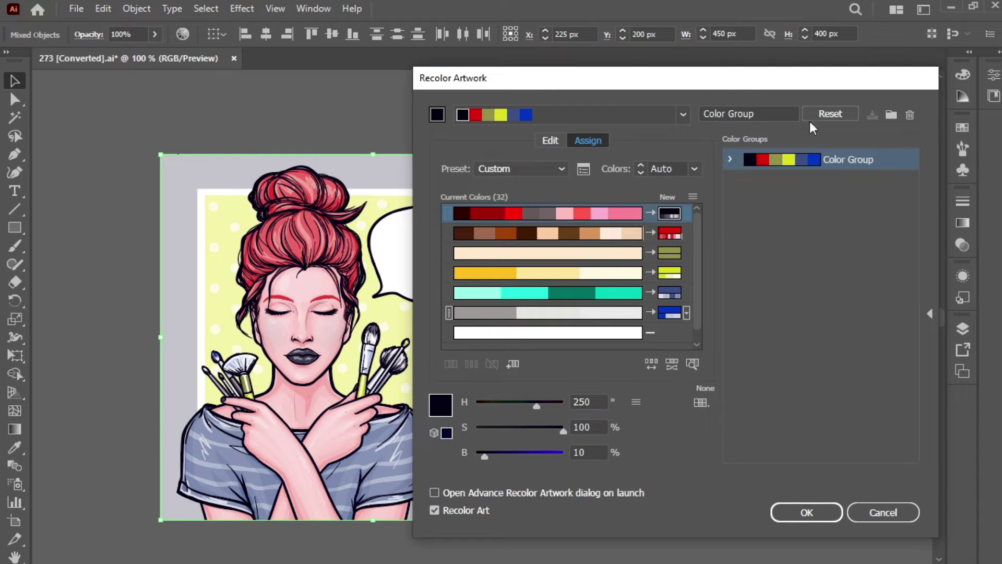
{"action": "left_click", "coordinate": [836, 117]}
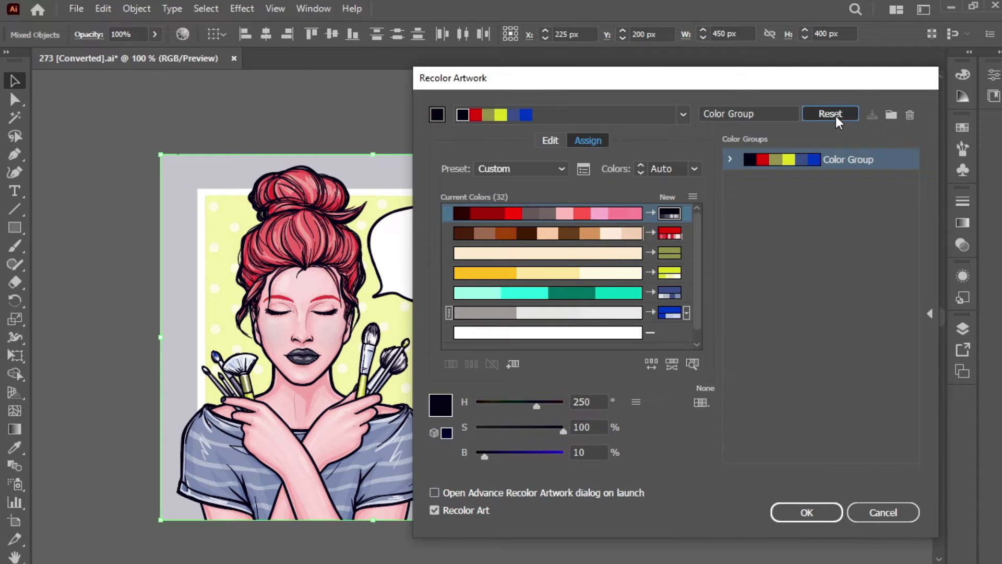
{"action": "left_click", "coordinate": [817, 513]}
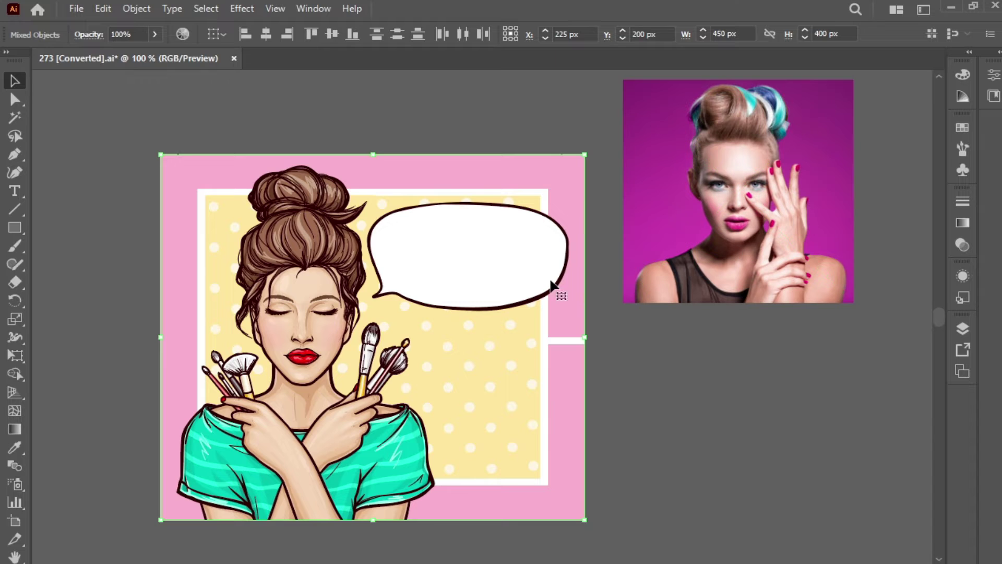
Step: Recolor the illustration with the color theme sampled from the purple-background portrait photo, using the Color Theme Picker
{"action": "left_click", "coordinate": [185, 33]}
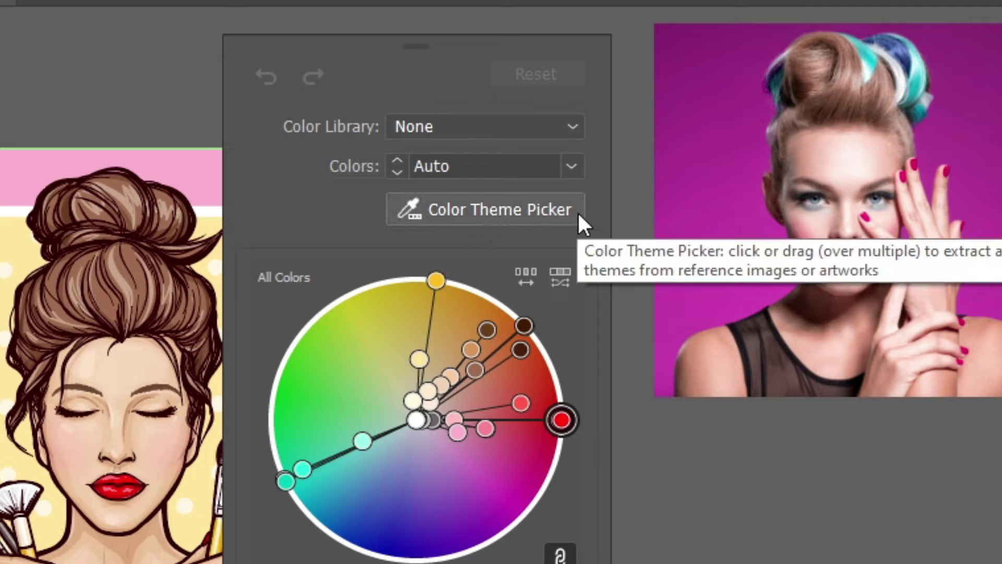
{"action": "left_click", "coordinate": [449, 210]}
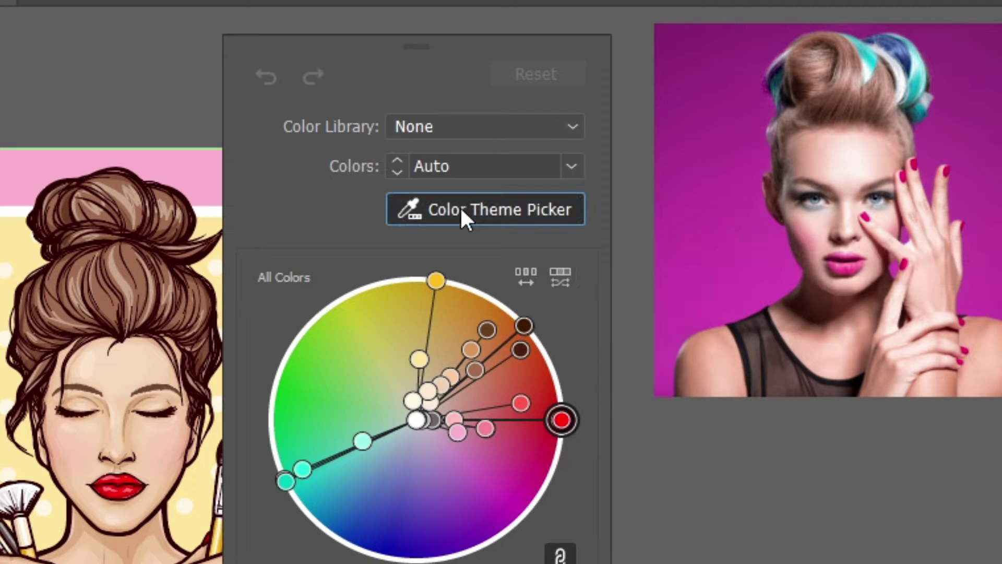
{"action": "left_click", "coordinate": [758, 222]}
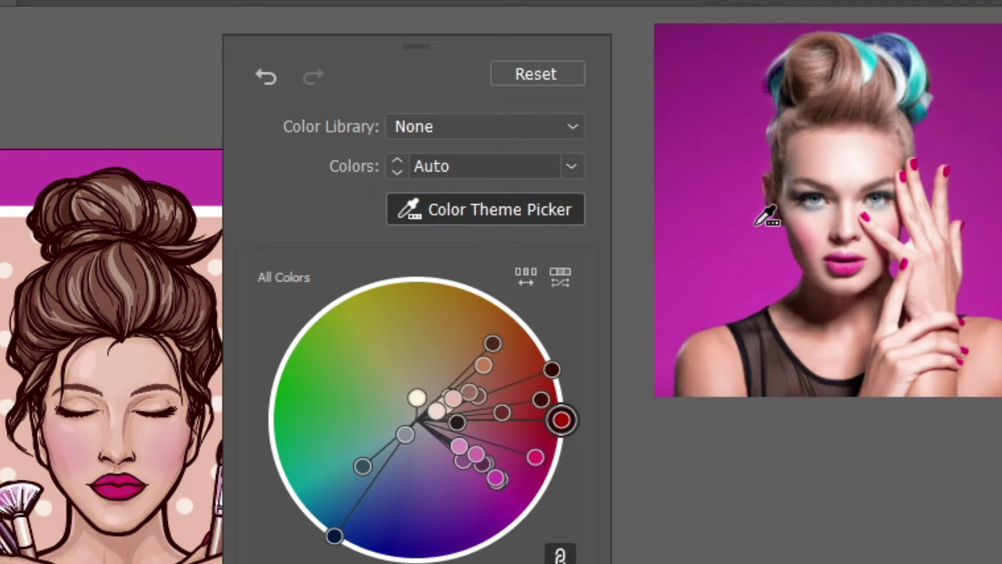
{"action": "left_click", "coordinate": [311, 498]}
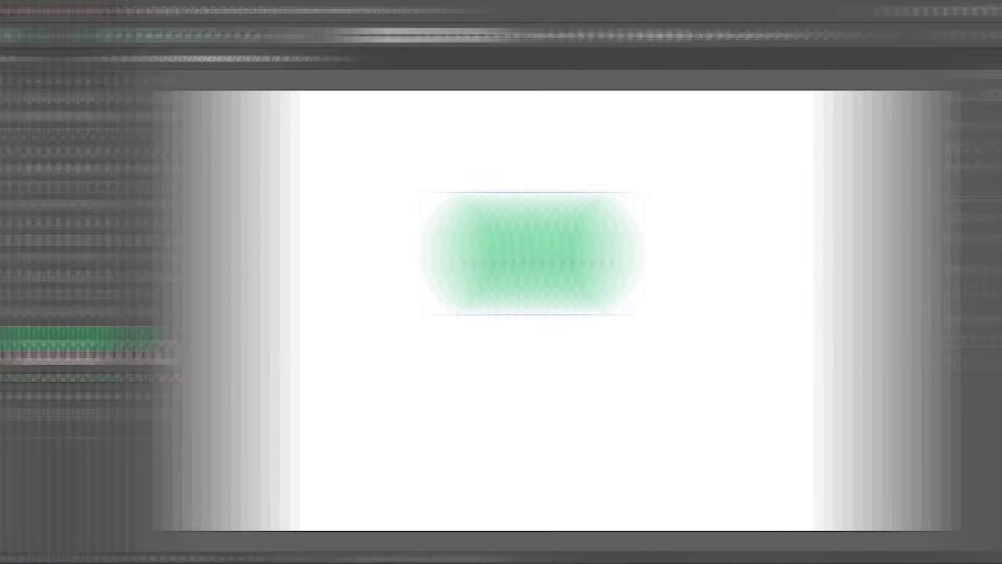
Step: Position the green leaf shape near the artboard's upper middle and scale it down proportionally
{"action": "left_click_drag", "start_coordinate": [474, 259], "coordinate": [499, 262]}
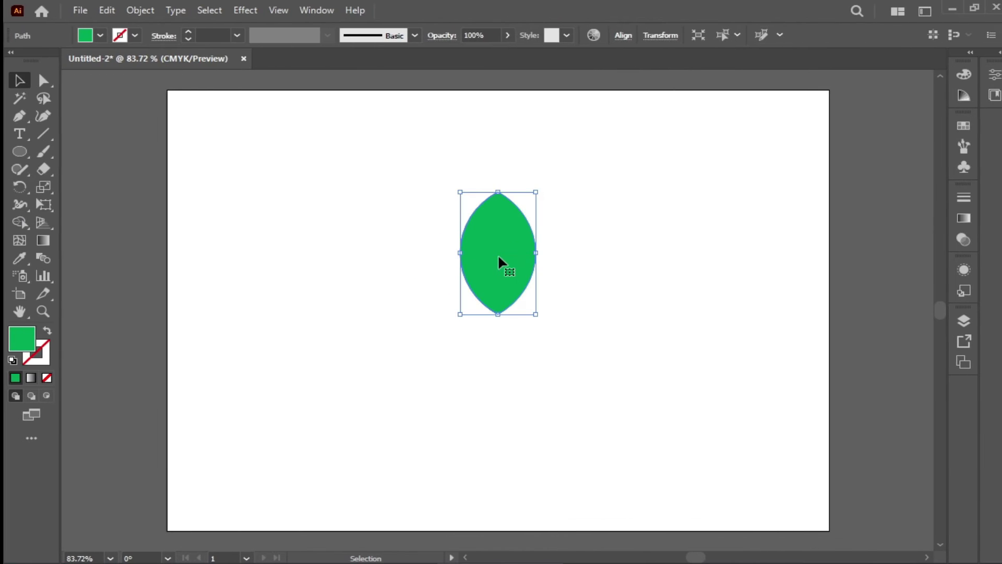
{"action": "left_click_drag", "start_coordinate": [537, 191], "coordinate": [534, 218]}
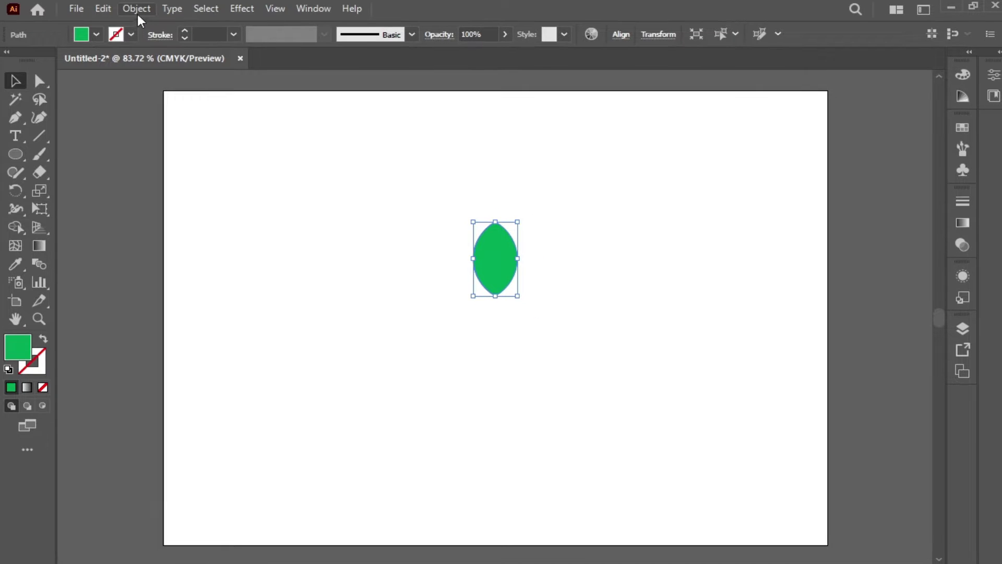
Step: Create a radial repeat of the green leaf to form a flower, and reposition it on the artboard
{"action": "left_click", "coordinate": [140, 12]}
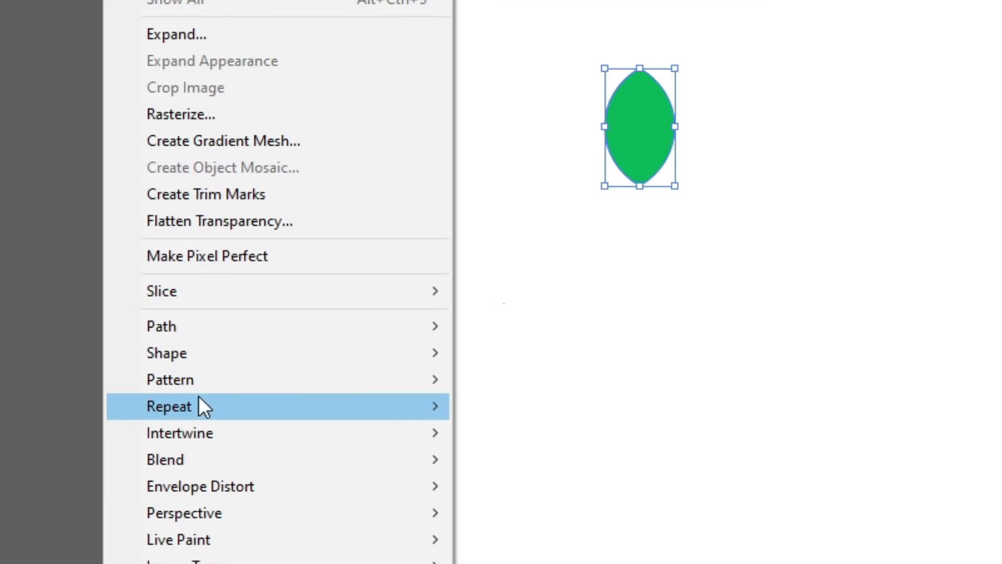
{"action": "mouse_move", "coordinate": [214, 436]}
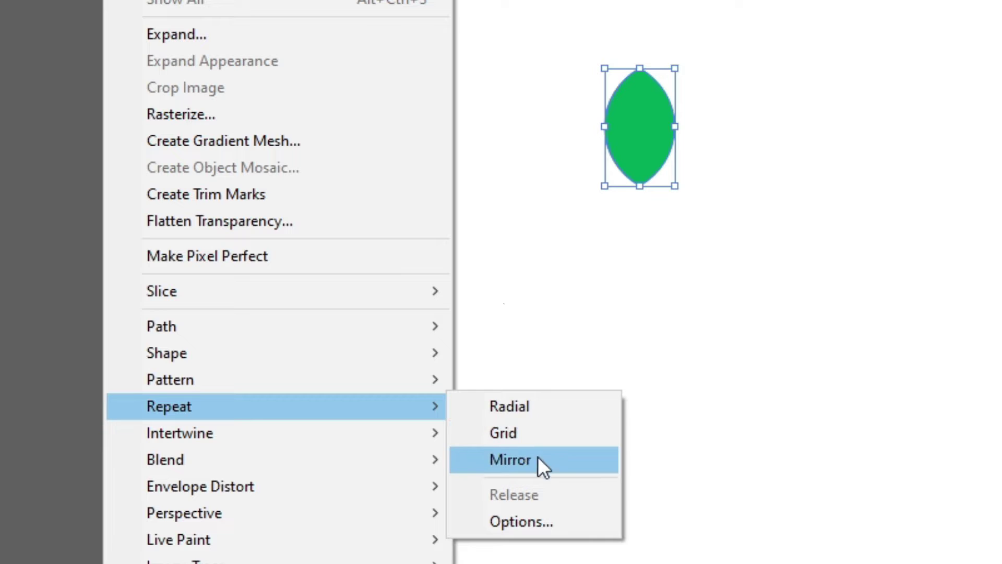
{"action": "left_click", "coordinate": [510, 407]}
{"action": "left_click_drag", "start_coordinate": [605, 294], "coordinate": [517, 214]}
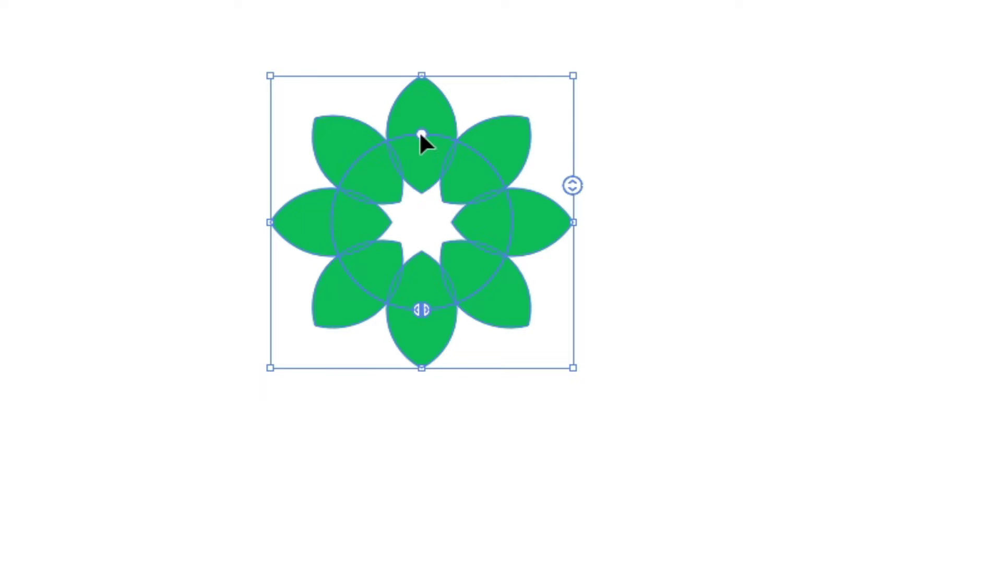
Step: Enlarge and rotate the green flower's radial repeat, and raise it to 12 leaves around the circle
{"action": "left_click_drag", "start_coordinate": [420, 133], "coordinate": [447, 100]}
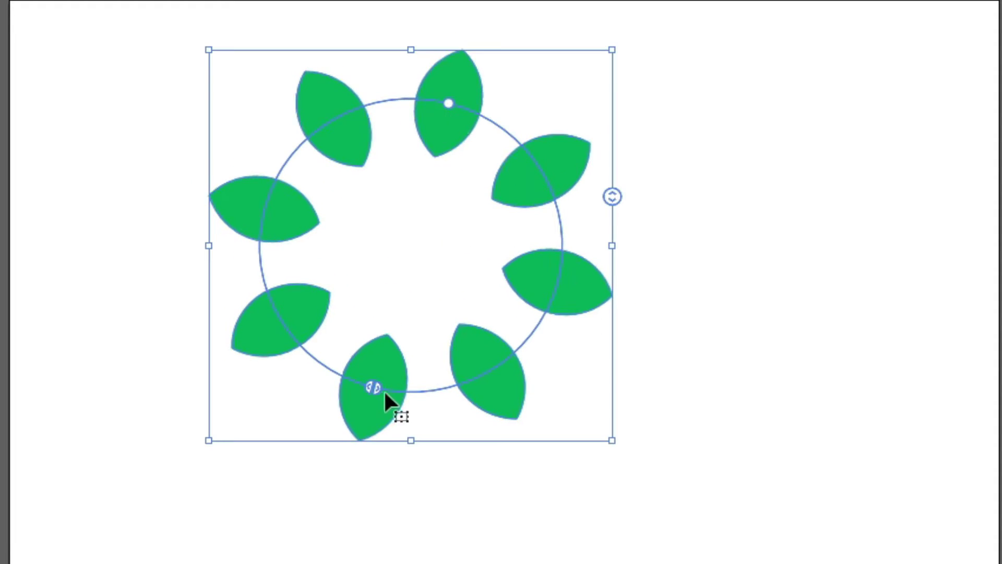
{"action": "left_click_drag", "start_coordinate": [611, 197], "coordinate": [607, 154]}
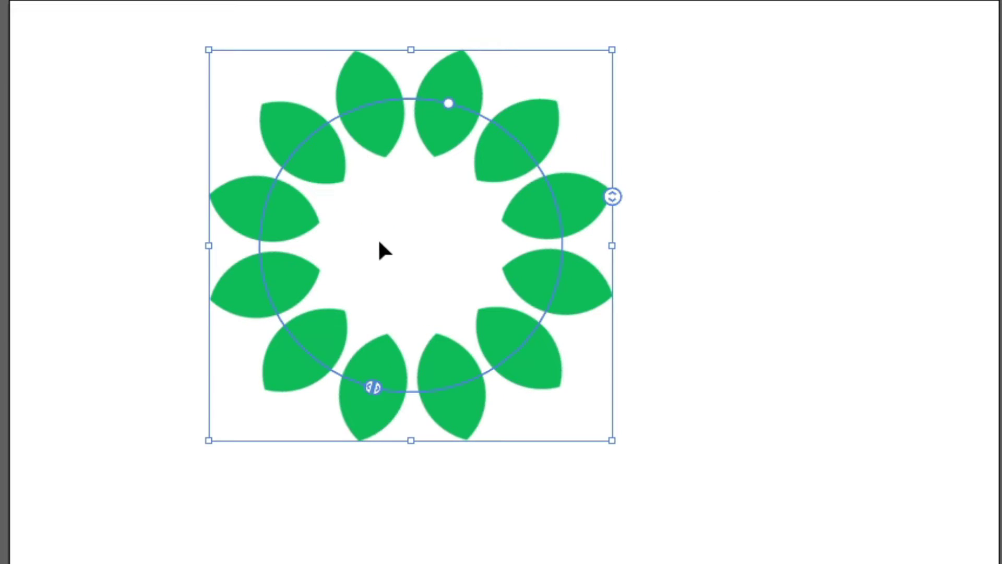
Step: Trim the radial repeat's arc from both ends to keep only the two topmost leaves
{"action": "left_click_drag", "start_coordinate": [382, 389], "coordinate": [465, 387]}
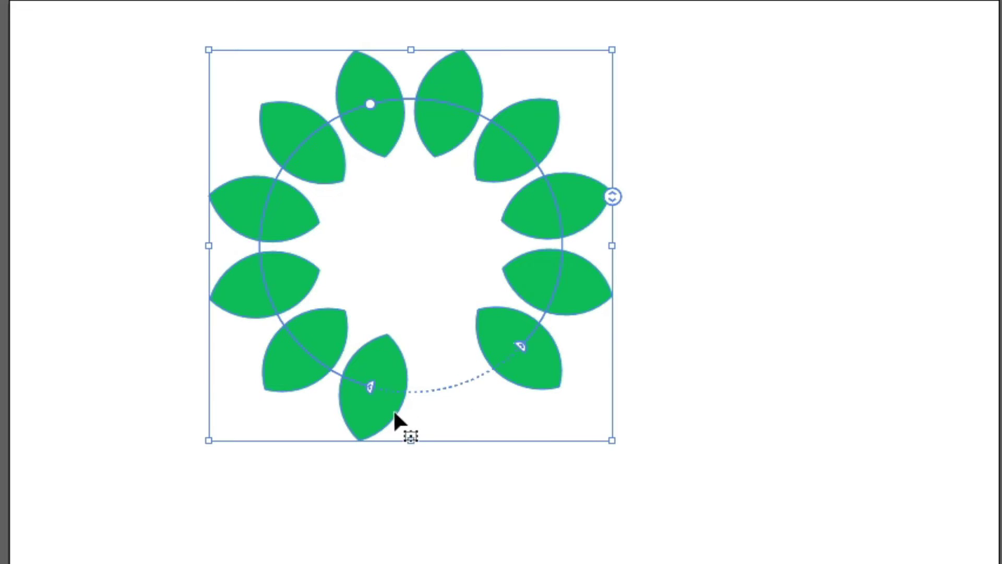
{"action": "left_click_drag", "start_coordinate": [365, 385], "coordinate": [315, 450]}
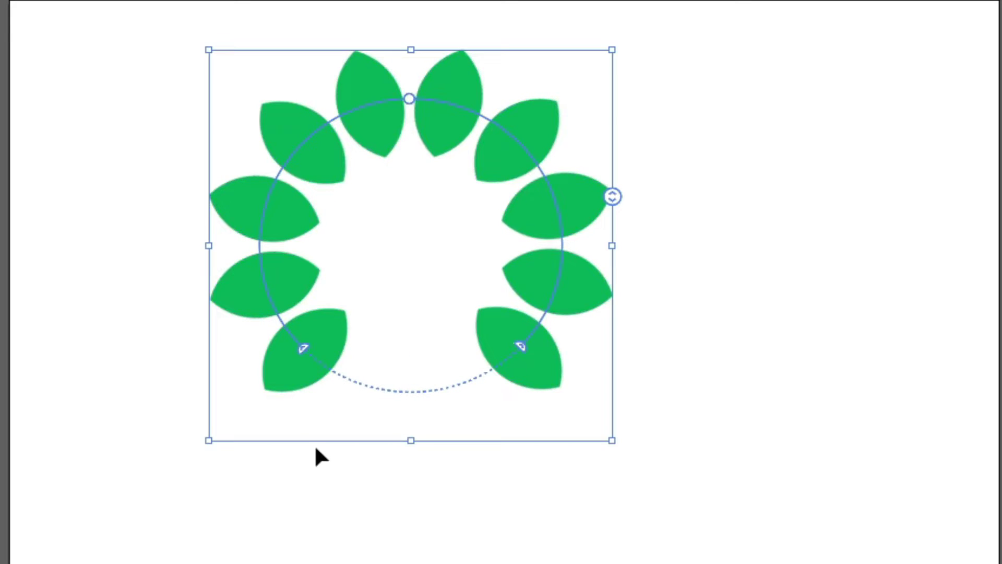
{"action": "left_click_drag", "start_coordinate": [520, 346], "coordinate": [467, 104]}
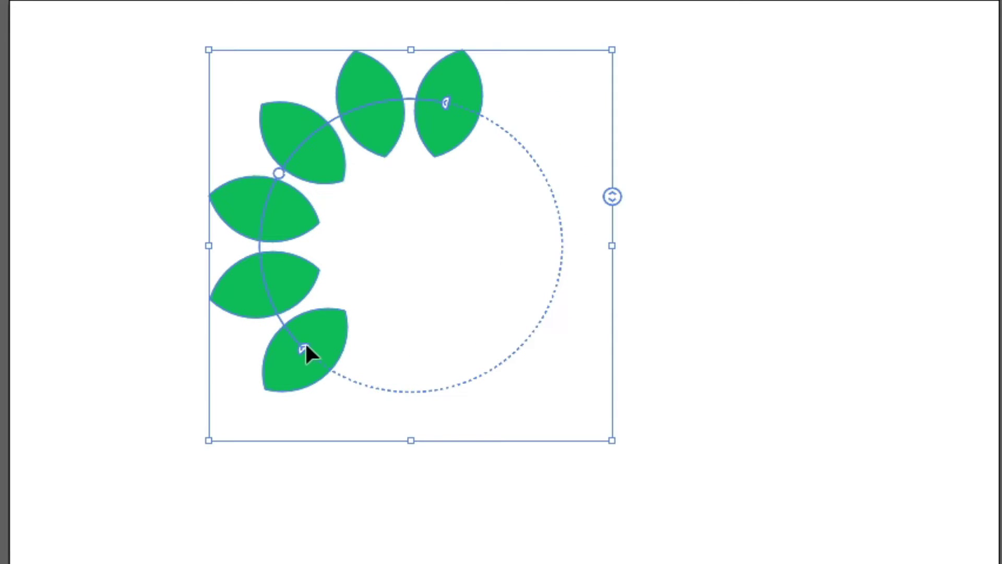
{"action": "left_click_drag", "start_coordinate": [316, 361], "coordinate": [386, 107]}
Step: Duplicate the two-leaf repeat near the artboard's upper left edge, and expand the other copy's object and fill
{"action": "left_click_drag", "start_coordinate": [450, 86], "coordinate": [57, 86]}
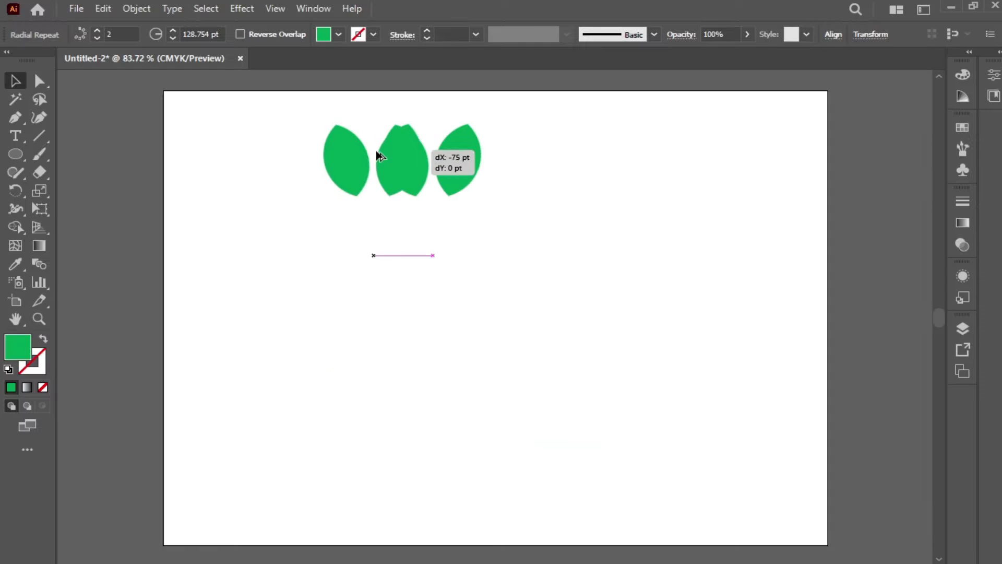
{"action": "left_click_drag", "start_coordinate": [442, 171], "coordinate": [486, 178]}
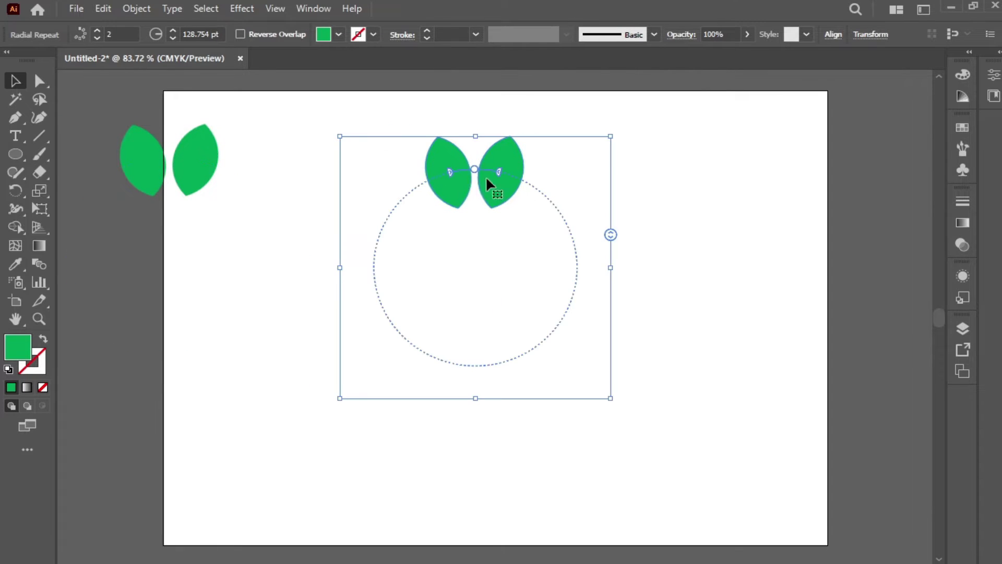
{"action": "left_click", "coordinate": [133, 8]}
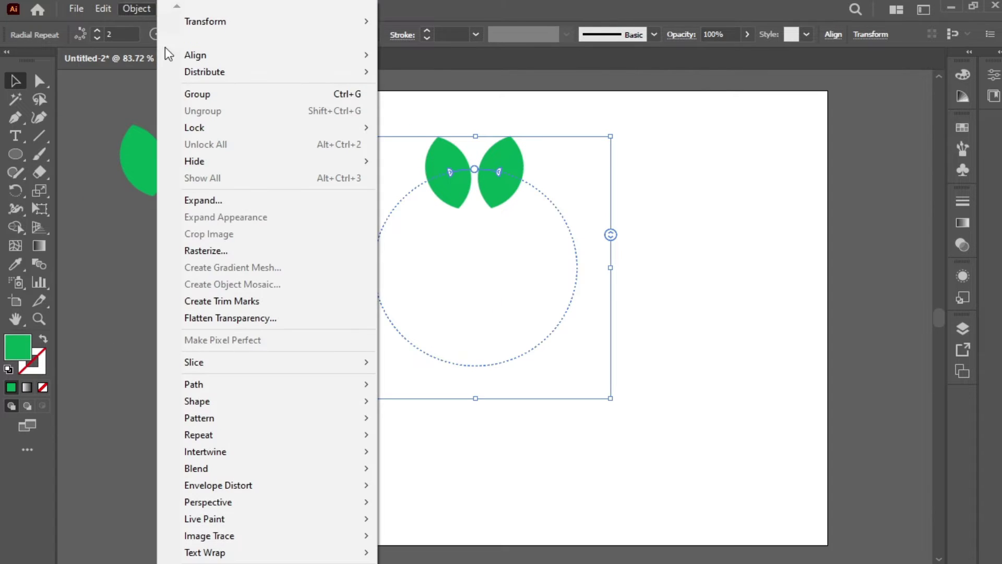
{"action": "left_click", "coordinate": [207, 200]}
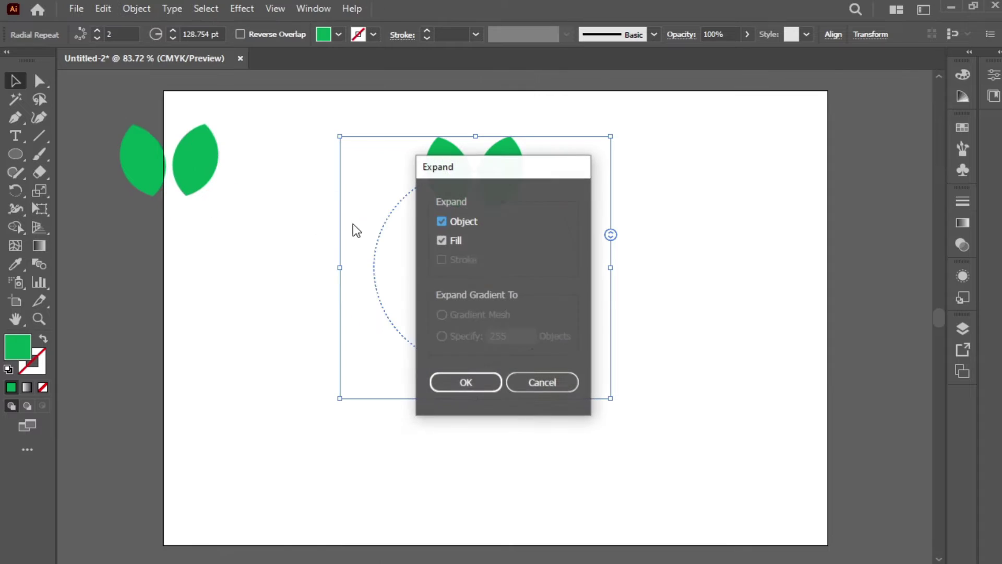
{"action": "left_click", "coordinate": [466, 381]}
{"action": "mouse_move", "coordinate": [533, 214]}
{"action": "left_mouse_down"}
{"action": "mouse_move", "coordinate": [517, 208]}
{"action": "mouse_move", "coordinate": [561, 206]}
{"action": "mouse_move", "coordinate": [542, 207]}
{"action": "left_mouse_up"}
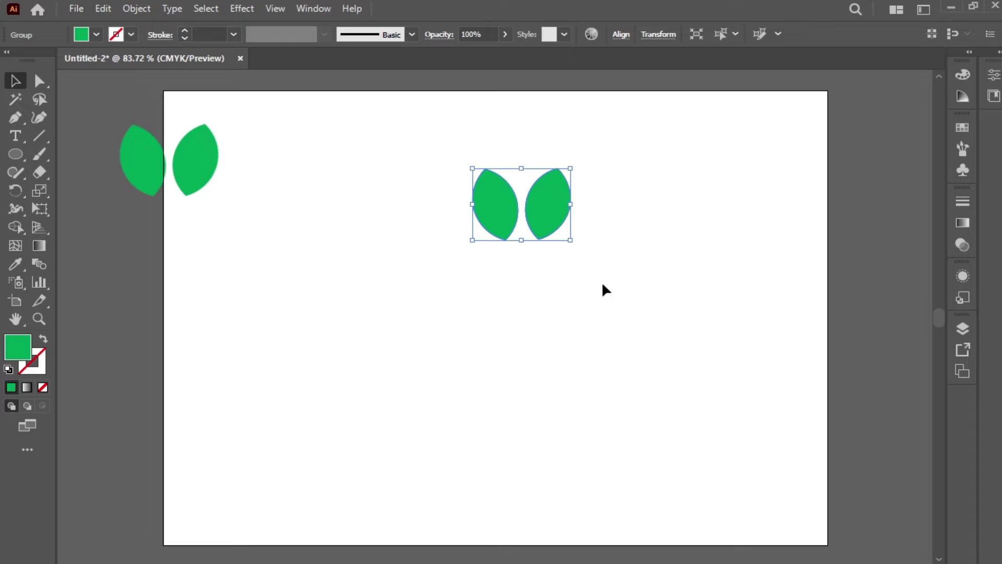
{"action": "double_click", "coordinate": [542, 192]}
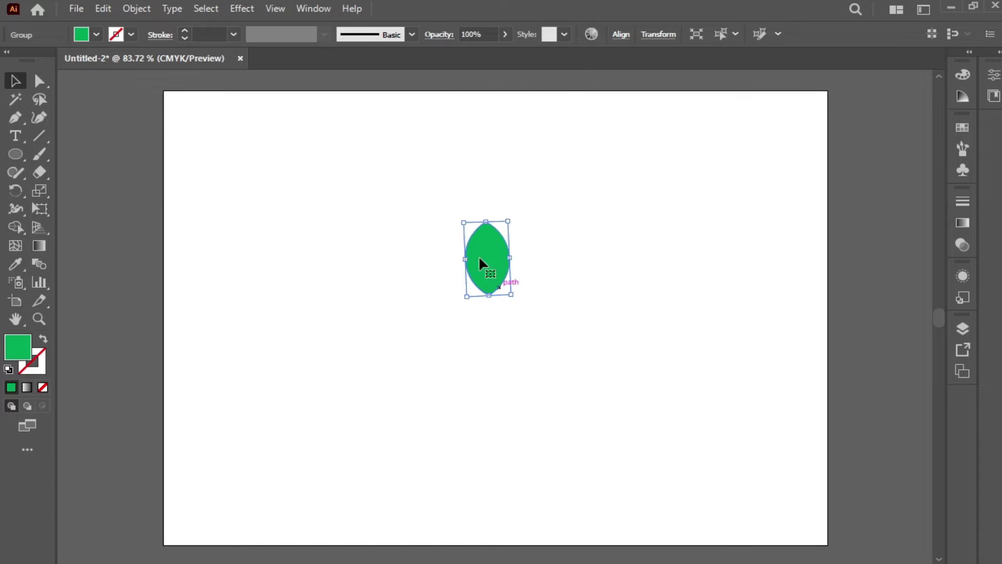
Step: Create a grid repeat from the single green leaf
{"action": "left_click", "coordinate": [135, 10]}
{"action": "mouse_move", "coordinate": [223, 434]}
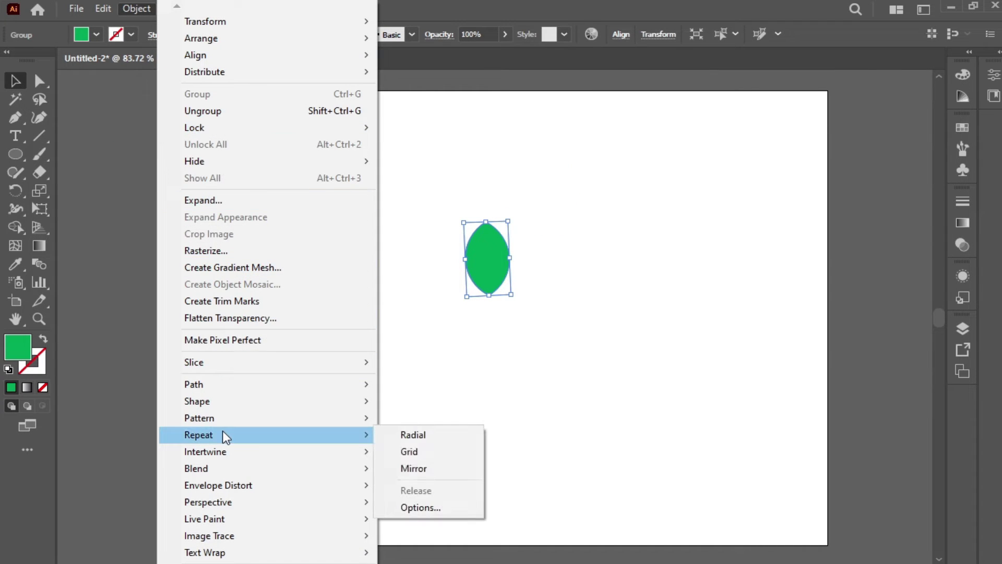
{"action": "left_click", "coordinate": [412, 452]}
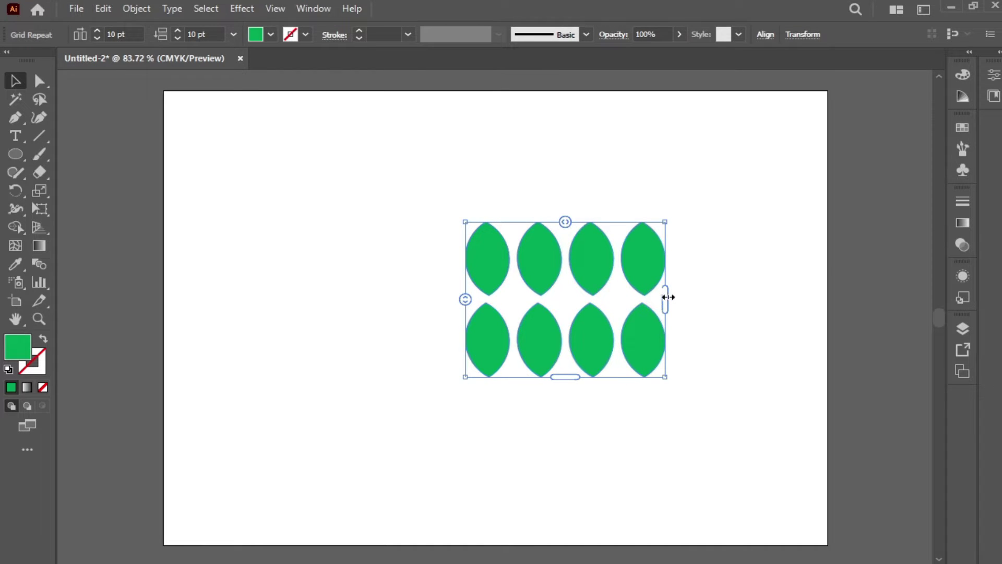
Step: Reposition and extend the leaf grid repeat to fill the artboard, and adjust its row and column spacing
{"action": "left_click_drag", "start_coordinate": [668, 297], "coordinate": [830, 300]}
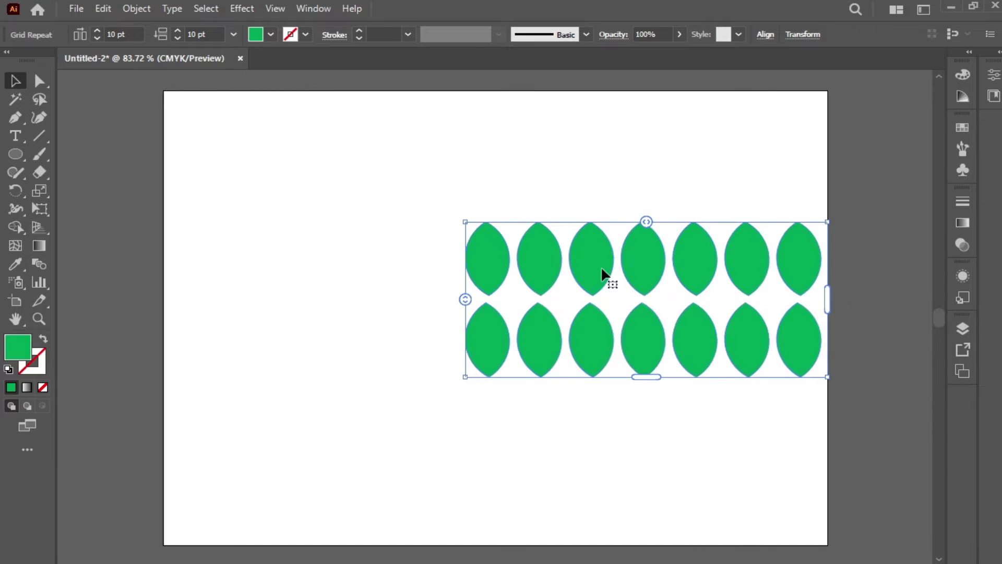
{"action": "left_click_drag", "start_coordinate": [646, 377], "coordinate": [646, 543]}
{"action": "left_click_drag", "start_coordinate": [694, 342], "coordinate": [392, 215]}
{"action": "left_click_drag", "start_coordinate": [528, 260], "coordinate": [827, 280]}
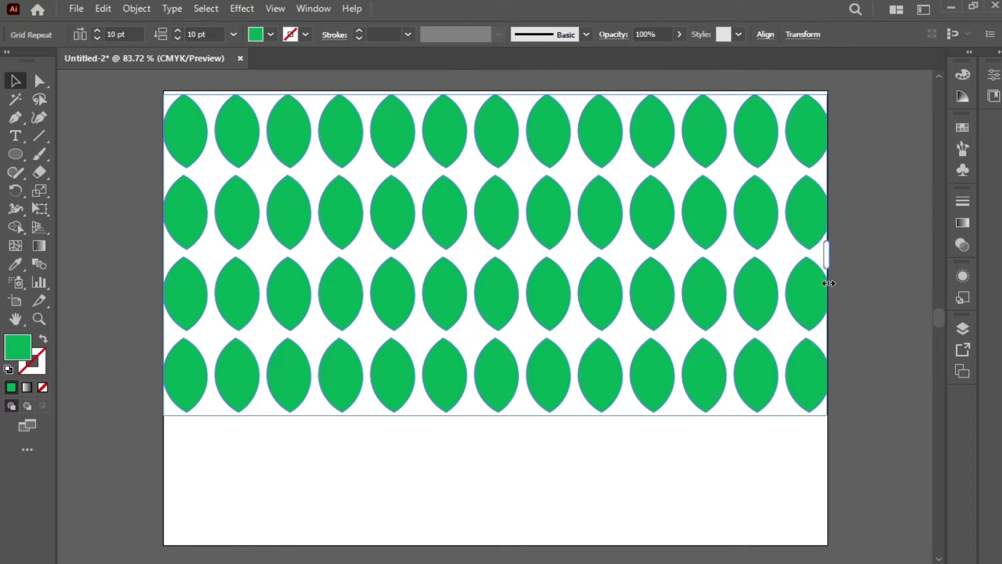
{"action": "left_click_drag", "start_coordinate": [494, 421], "coordinate": [494, 547]}
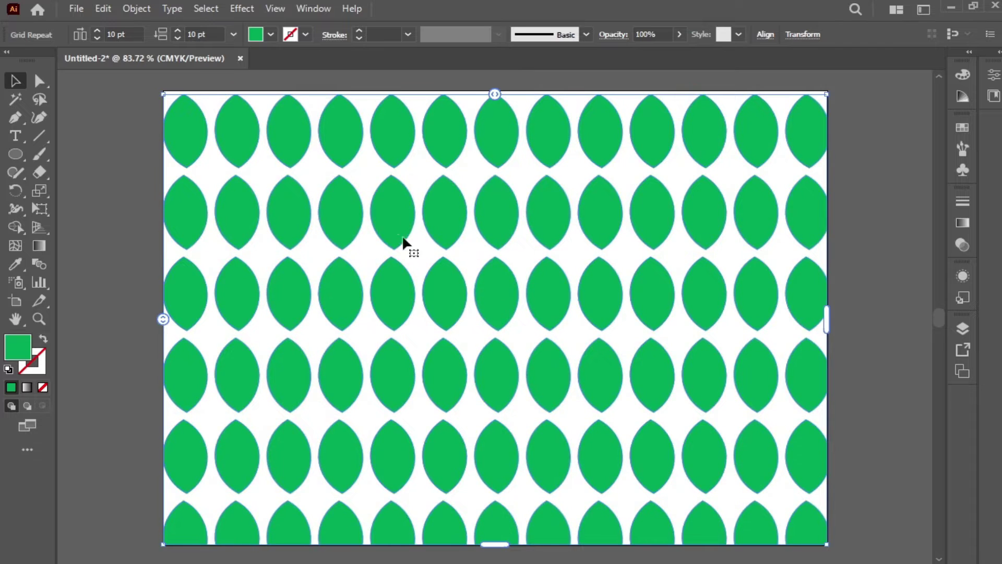
{"action": "mouse_move", "coordinate": [163, 318]}
{"action": "left_mouse_down"}
{"action": "mouse_move", "coordinate": [164, 360]}
{"action": "mouse_move", "coordinate": [164, 299]}
{"action": "mouse_move", "coordinate": [179, 337]}
{"action": "mouse_move", "coordinate": [179, 309]}
{"action": "mouse_move", "coordinate": [179, 325]}
{"action": "left_mouse_up"}
{"action": "mouse_move", "coordinate": [494, 92]}
{"action": "left_mouse_down"}
{"action": "mouse_move", "coordinate": [528, 94]}
{"action": "mouse_move", "coordinate": [497, 99]}
{"action": "left_mouse_up"}
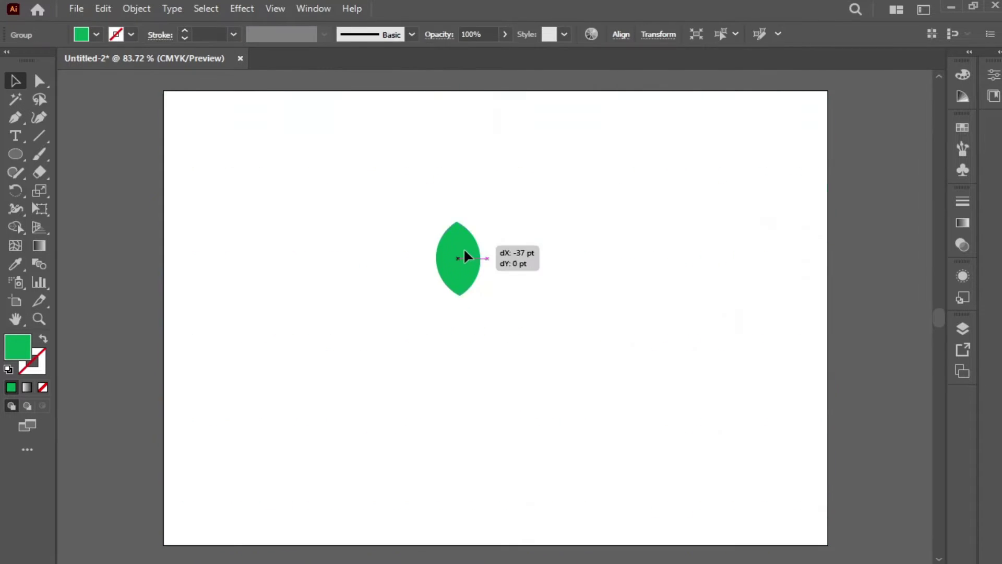
Step: Reposition the single green leaf near the artboard's centre and create a mirror repeat from it
{"action": "left_click_drag", "start_coordinate": [464, 248], "coordinate": [462, 271]}
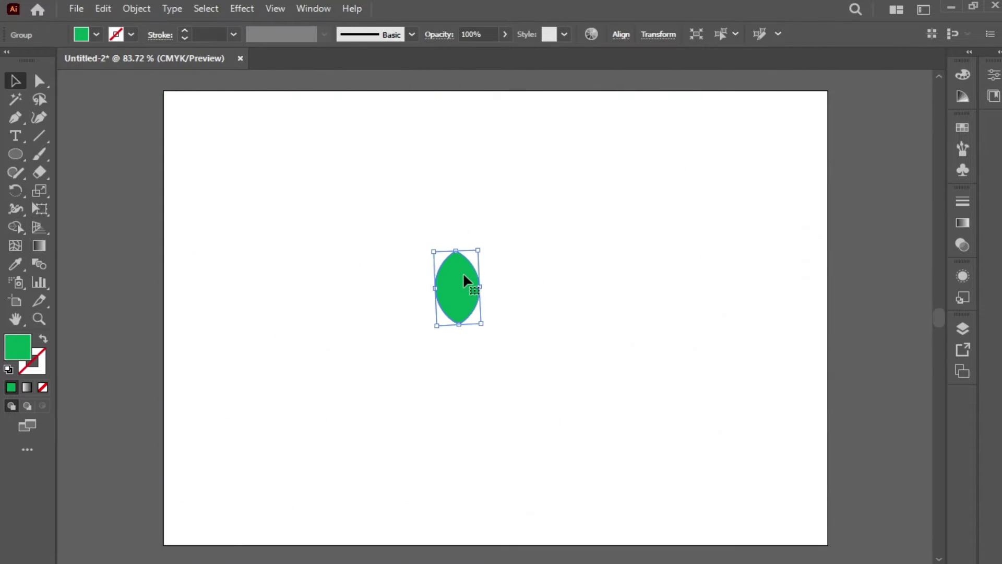
{"action": "left_click", "coordinate": [137, 9]}
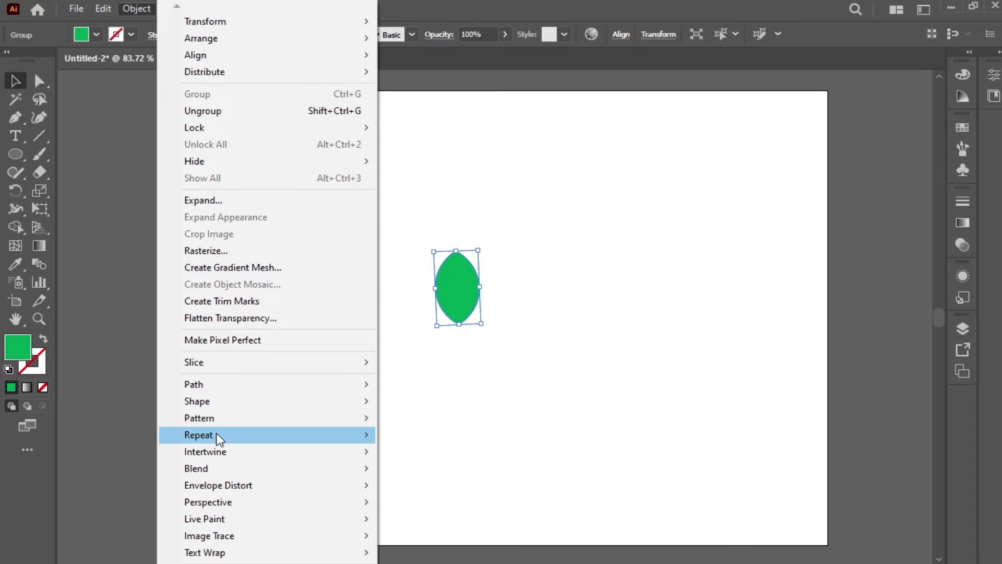
{"action": "mouse_move", "coordinate": [217, 435]}
{"action": "left_click", "coordinate": [437, 474]}
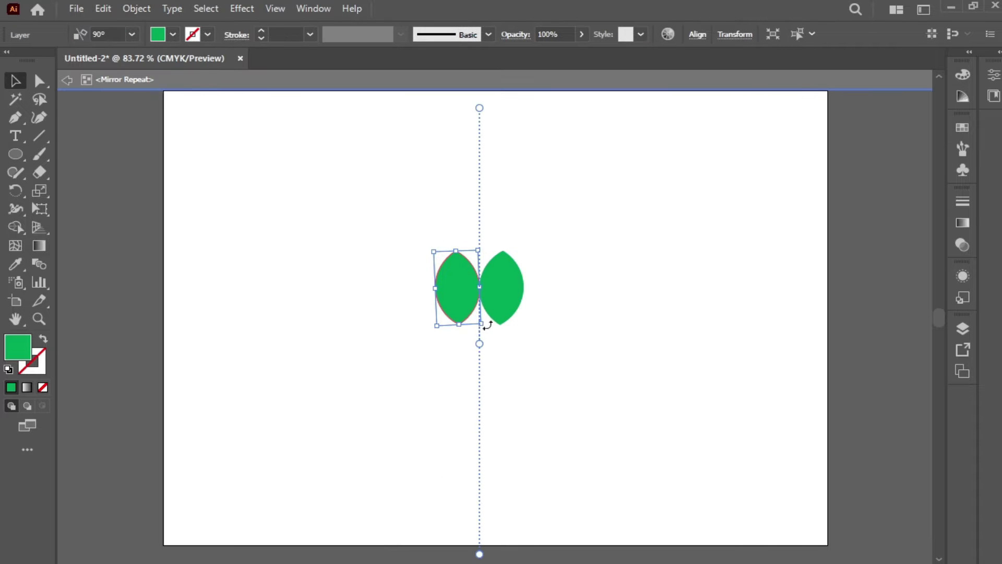
Step: Move the source leaf away from the mirror axis, duplicate it to the lower left, and tilt the axis to 86.857°, closer to the leaves
{"action": "left_click_drag", "start_coordinate": [482, 316], "coordinate": [432, 274]}
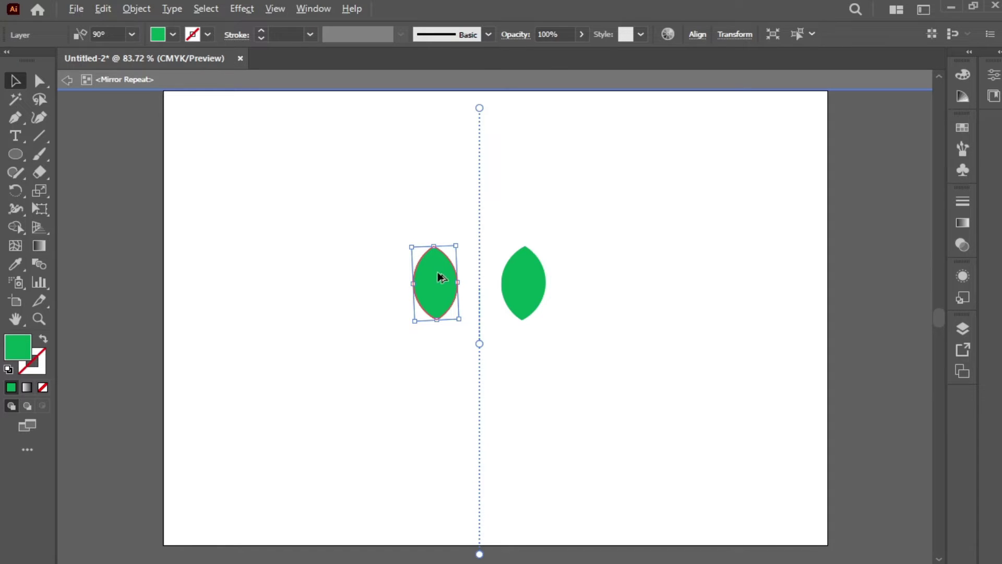
{"action": "left_click_drag", "start_coordinate": [437, 276], "coordinate": [387, 316]}
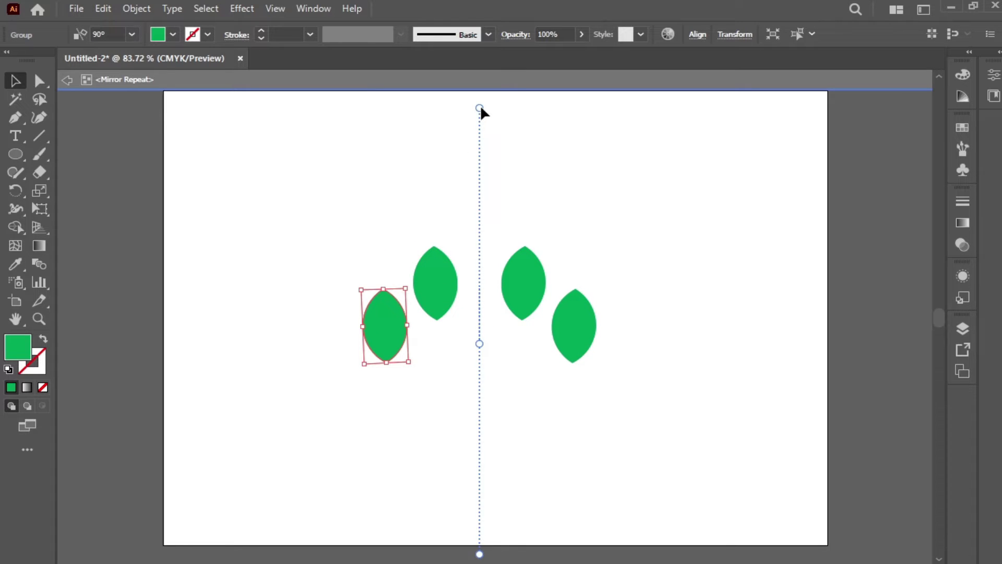
{"action": "left_click_drag", "start_coordinate": [481, 108], "coordinate": [462, 145]}
{"action": "left_click_drag", "start_coordinate": [497, 553], "coordinate": [471, 552]}
{"action": "left_click_drag", "start_coordinate": [478, 342], "coordinate": [457, 342]}
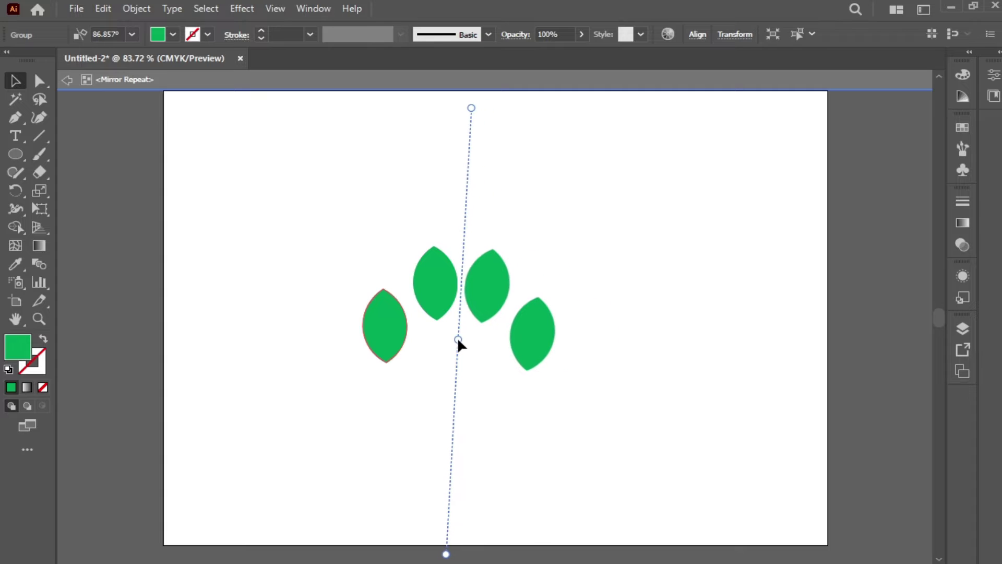
Step: Draw a closed curved leaf shape with the Pen tool left of the leaves, inside the mirror repeat
{"action": "left_click", "coordinate": [16, 120]}
{"action": "left_click", "coordinate": [371, 229]}
{"action": "left_click_drag", "start_coordinate": [296, 358], "coordinate": [352, 435]}
{"action": "left_click_drag", "start_coordinate": [370, 228], "coordinate": [374, 234]}
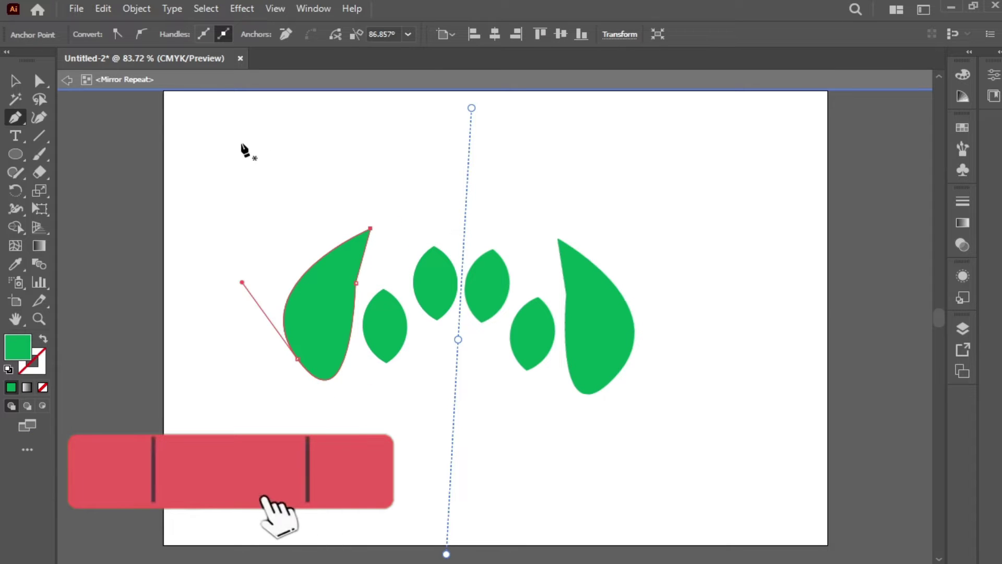
{"action": "left_click", "coordinate": [19, 85]}
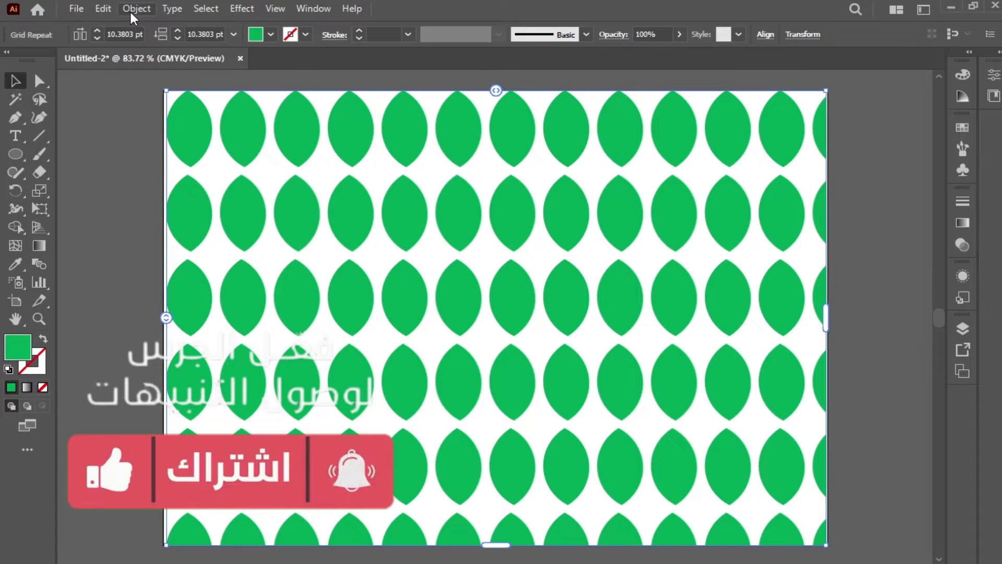
Step: Open the leaf grid's repeat options, try the row-offset brick layout, and set the grid type to brick by column
{"action": "left_click", "coordinate": [134, 9]}
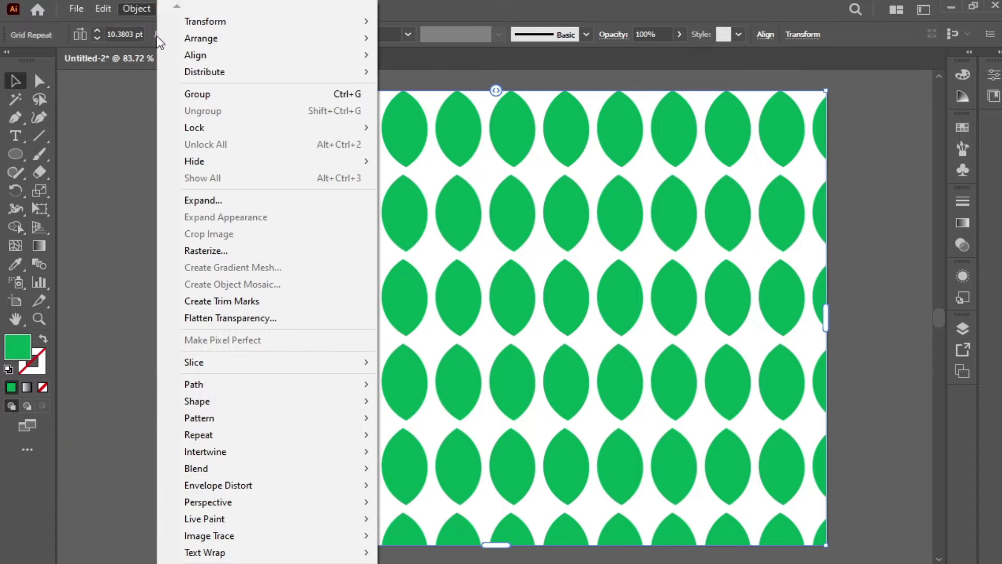
{"action": "mouse_move", "coordinate": [283, 439]}
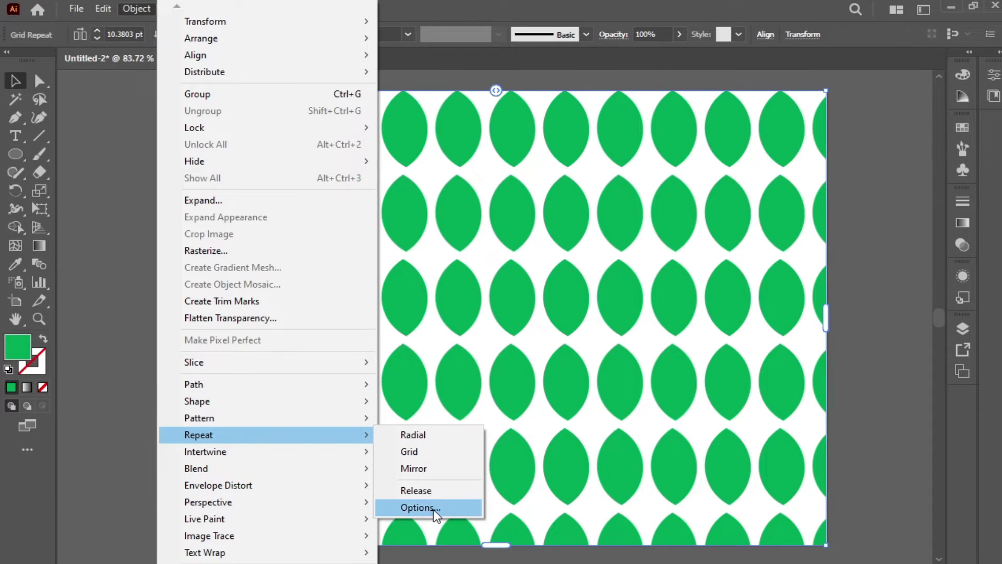
{"action": "left_click", "coordinate": [420, 507]}
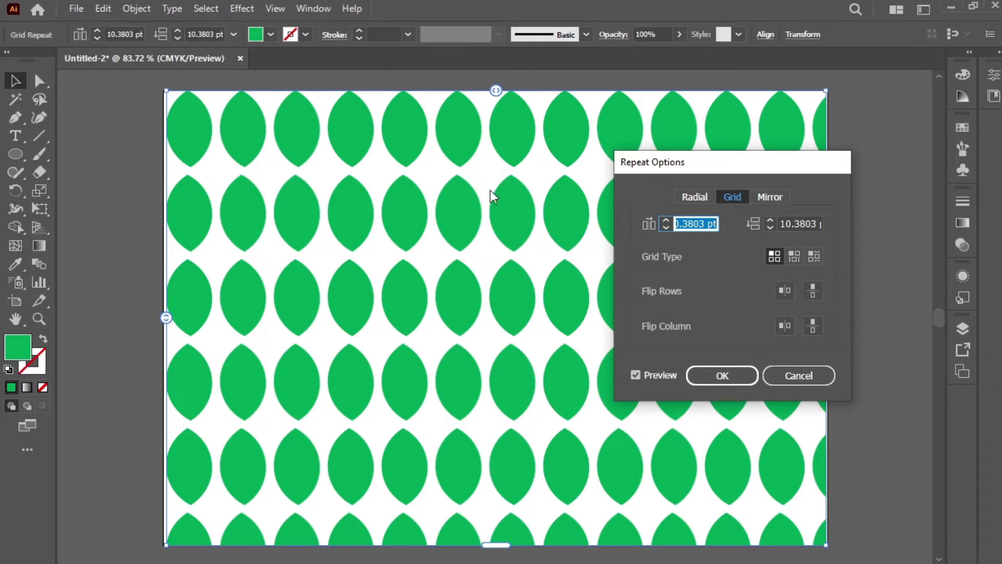
{"action": "left_click", "coordinate": [794, 256]}
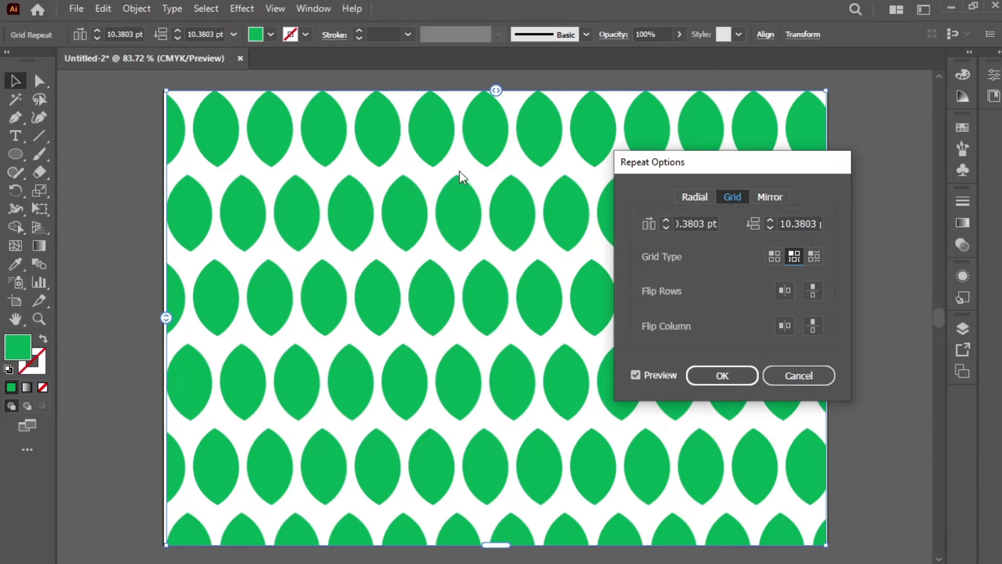
{"action": "left_click", "coordinate": [813, 256]}
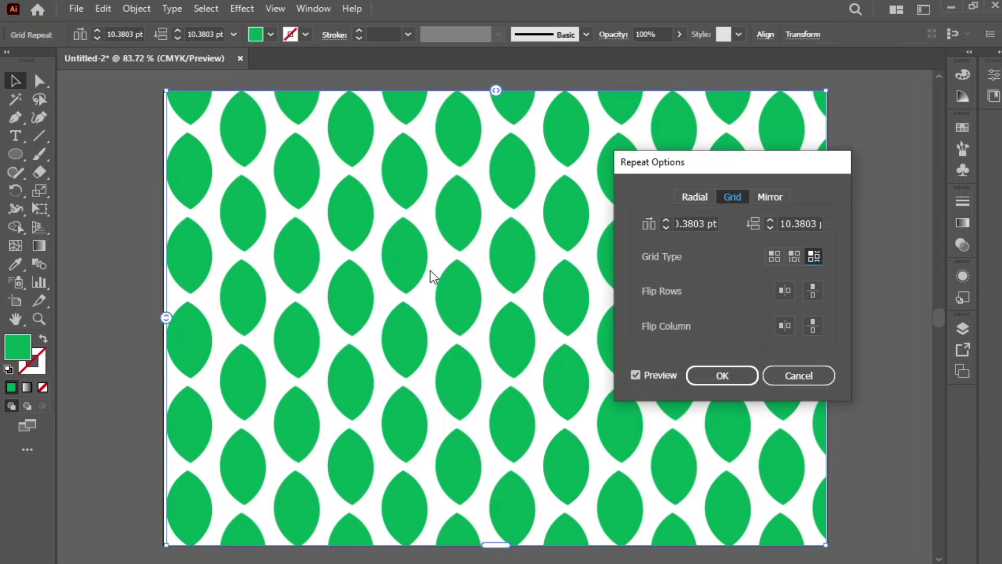
Step: Set the grid repeat's vertical spacing to 10 pt and its horizontal spacing to -3 pt
{"action": "key", "text": "ctrl+a"}
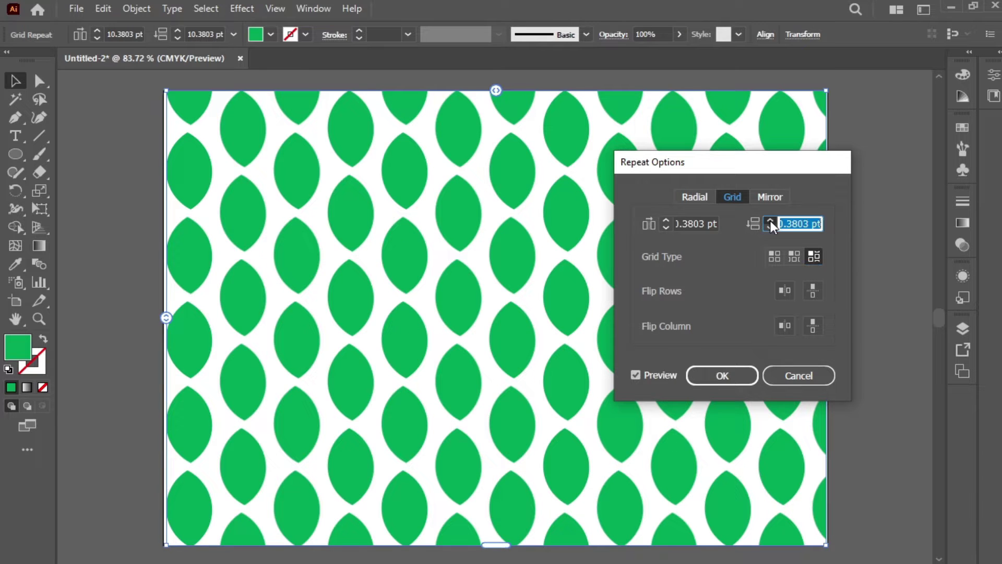
{"action": "type", "text": "33"}
{"action": "key", "text": "Return"}
{"action": "type", "text": "10"}
{"action": "key", "text": "Return"}
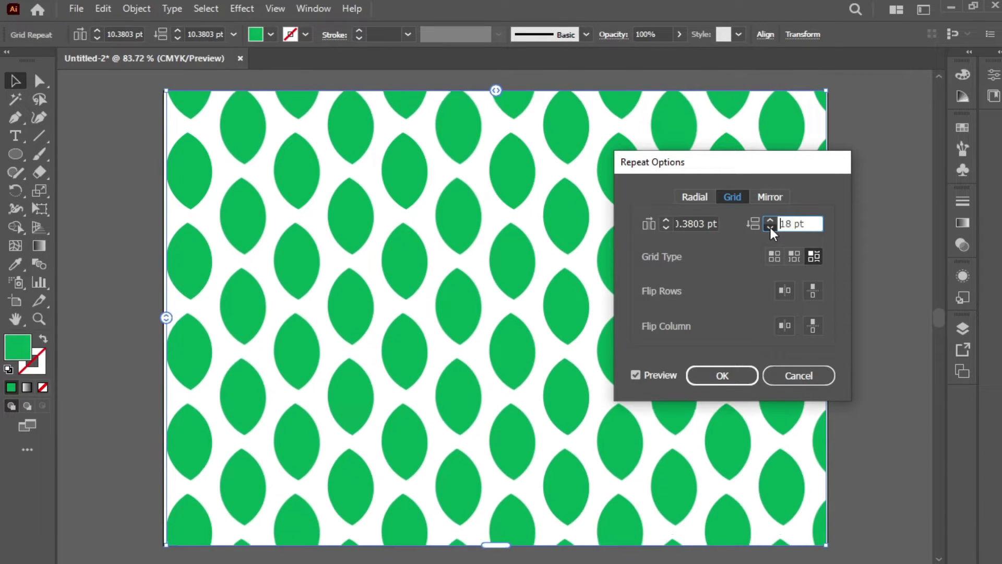
{"action": "left_click", "coordinate": [665, 225]}
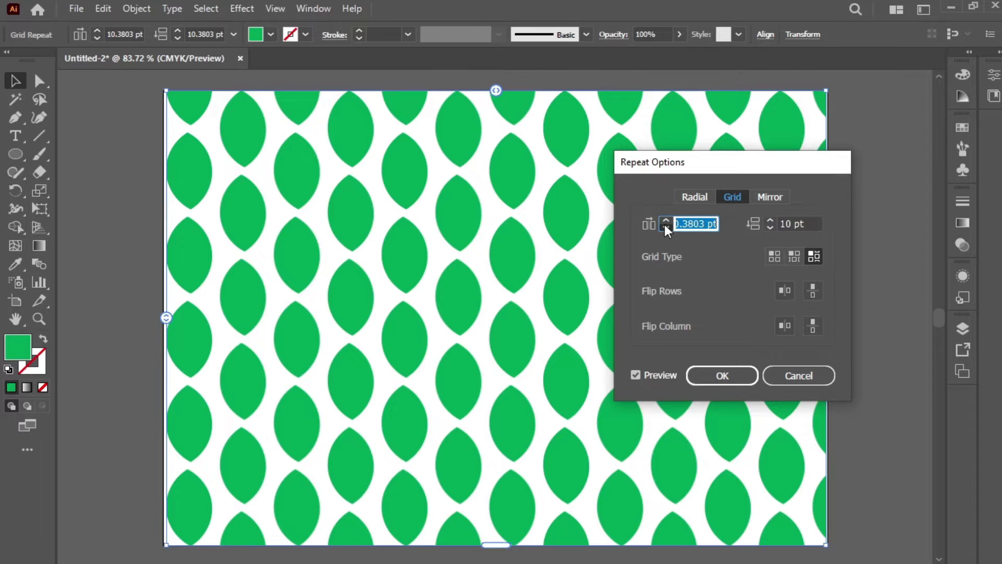
{"action": "left_click", "coordinate": [665, 221]}
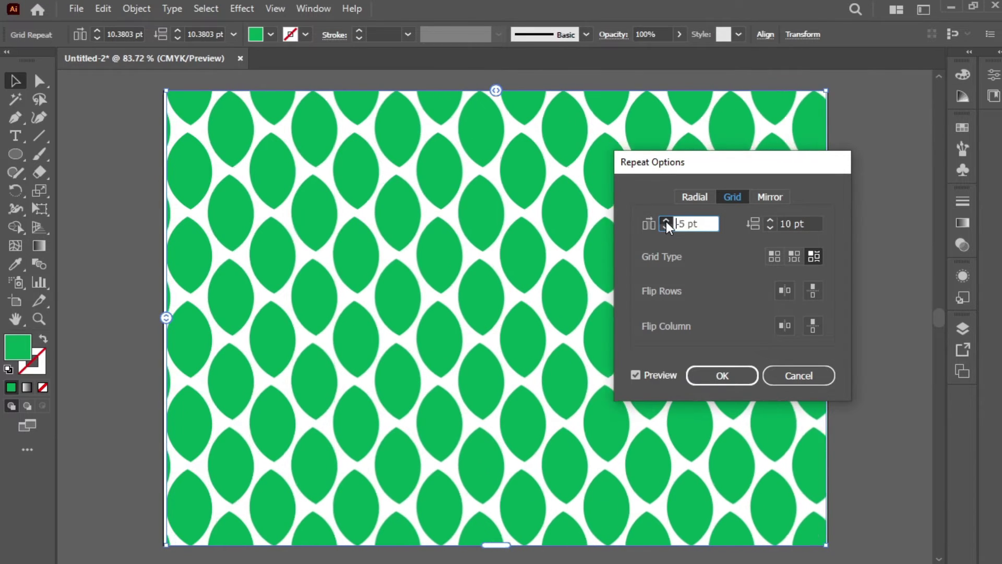
Step: Flip the grid repeat's rows both horizontally and vertically, and apply the repeat options
{"action": "left_click", "coordinate": [785, 290]}
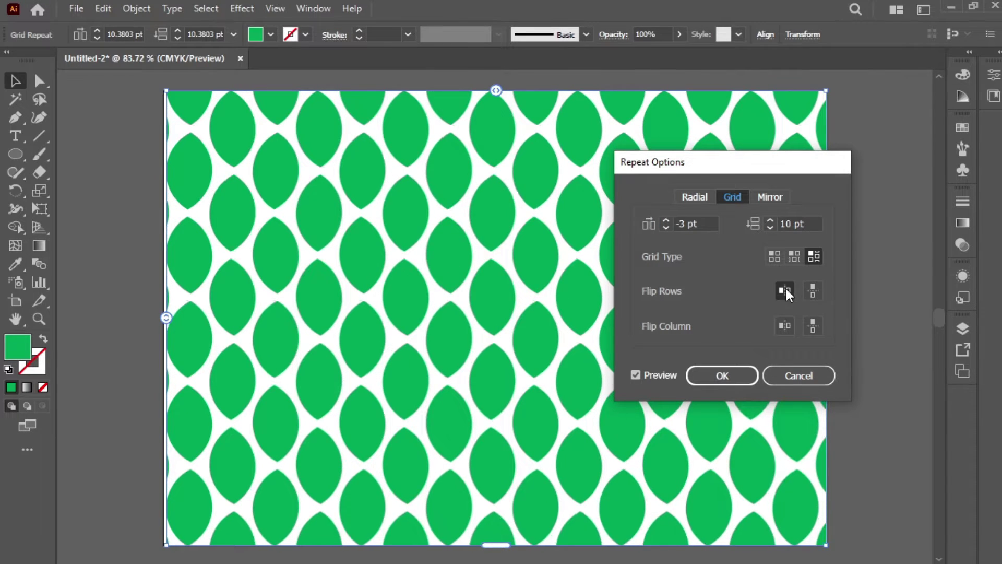
{"action": "left_click", "coordinate": [813, 290]}
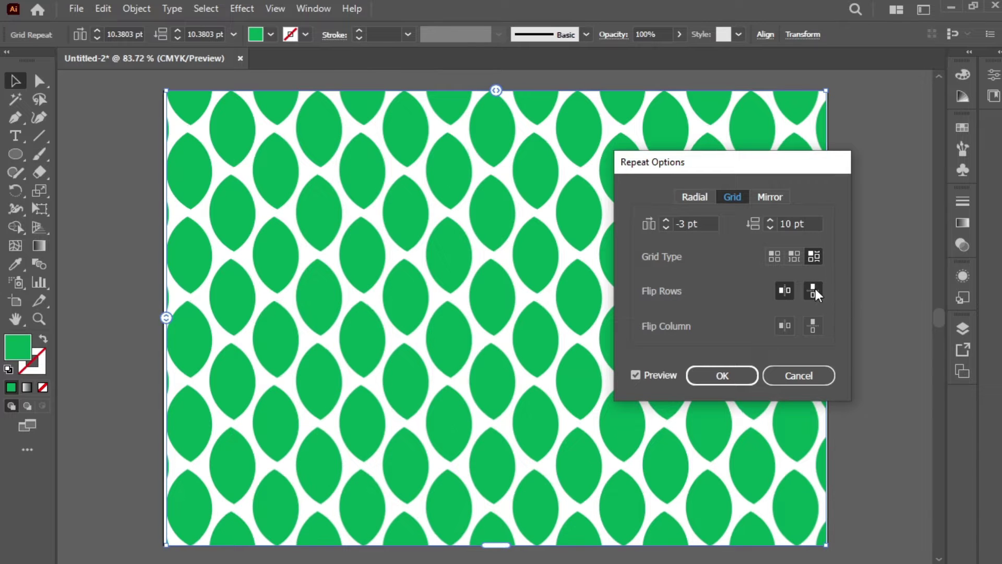
{"action": "left_click", "coordinate": [734, 375]}
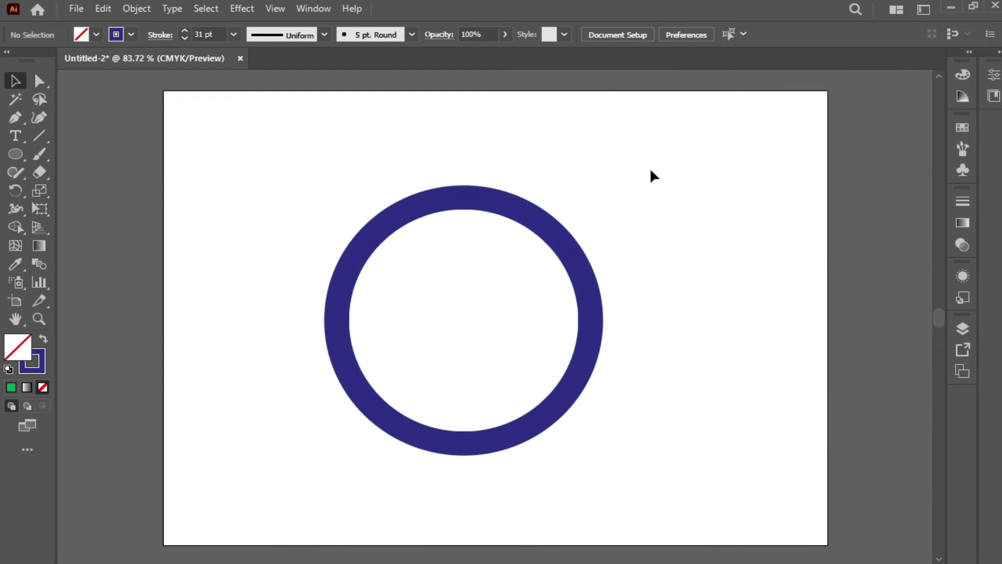
Step: Move the ring up the artboard and vary its stroke with the Width tool, widened to about 160 pt at upper right and thinned at upper left
{"action": "left_click", "coordinate": [570, 248]}
{"action": "left_click_drag", "start_coordinate": [558, 255], "coordinate": [592, 228]}
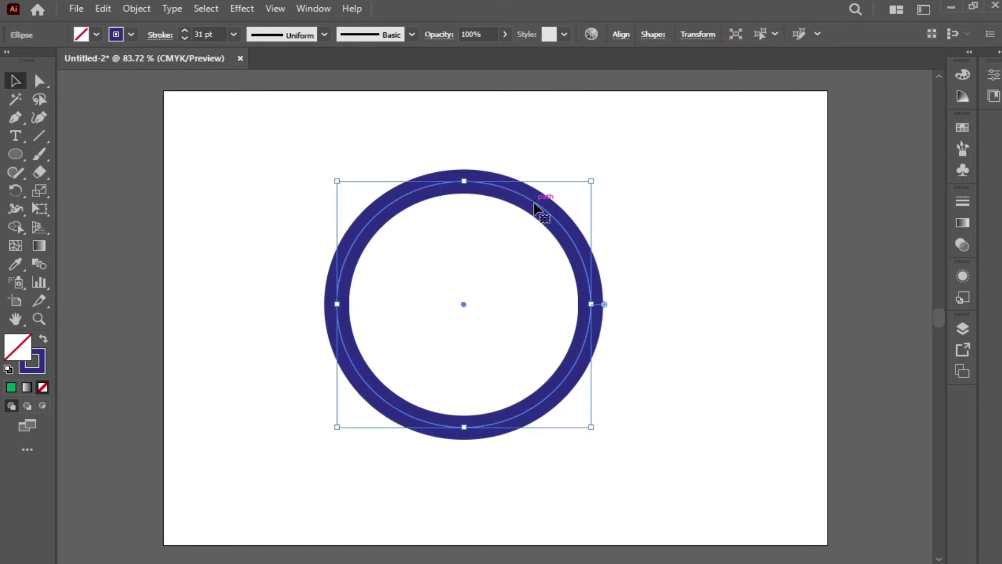
{"action": "left_click_drag", "start_coordinate": [534, 202], "coordinate": [531, 193]}
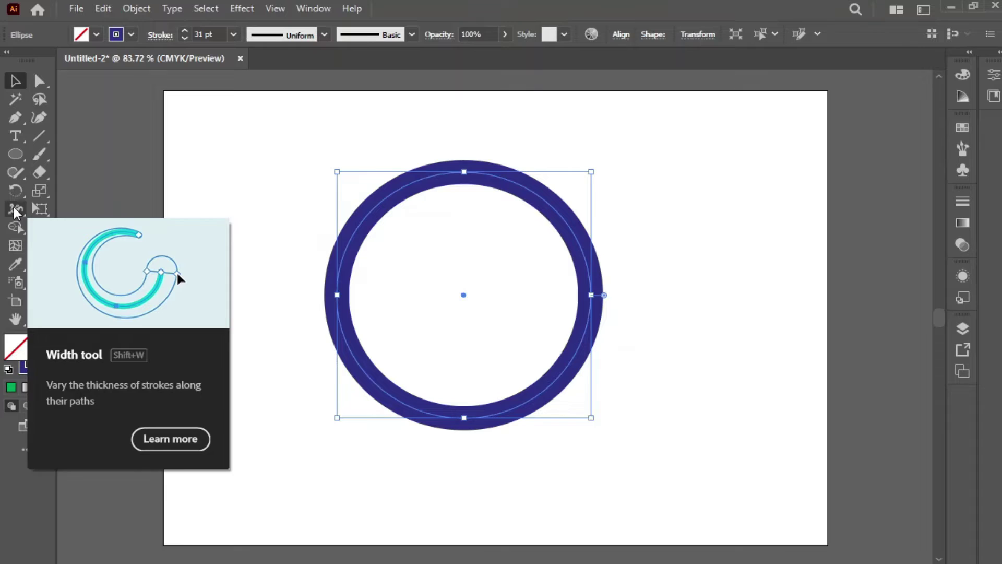
{"action": "left_click", "coordinate": [16, 210]}
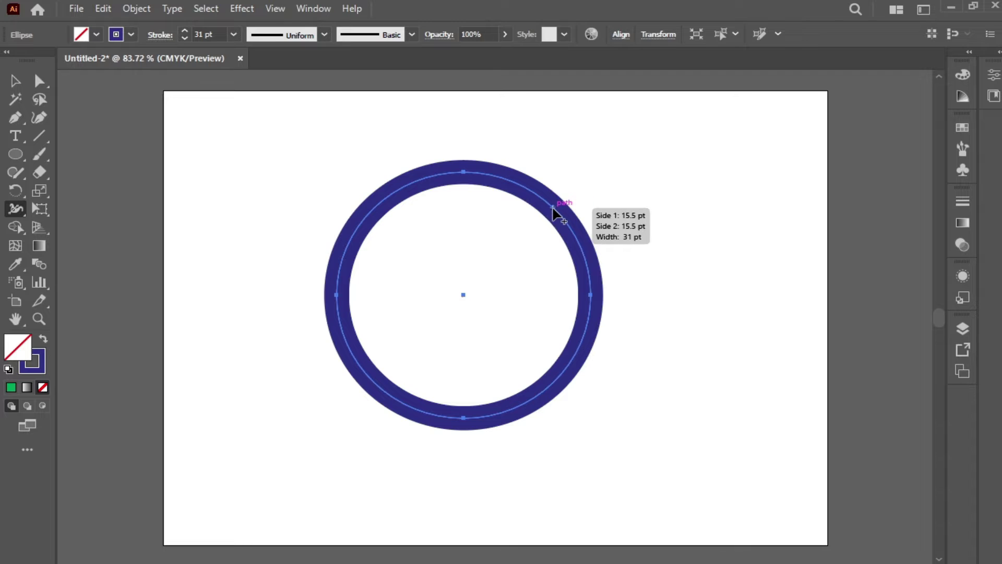
{"action": "left_click_drag", "start_coordinate": [553, 208], "coordinate": [611, 180]}
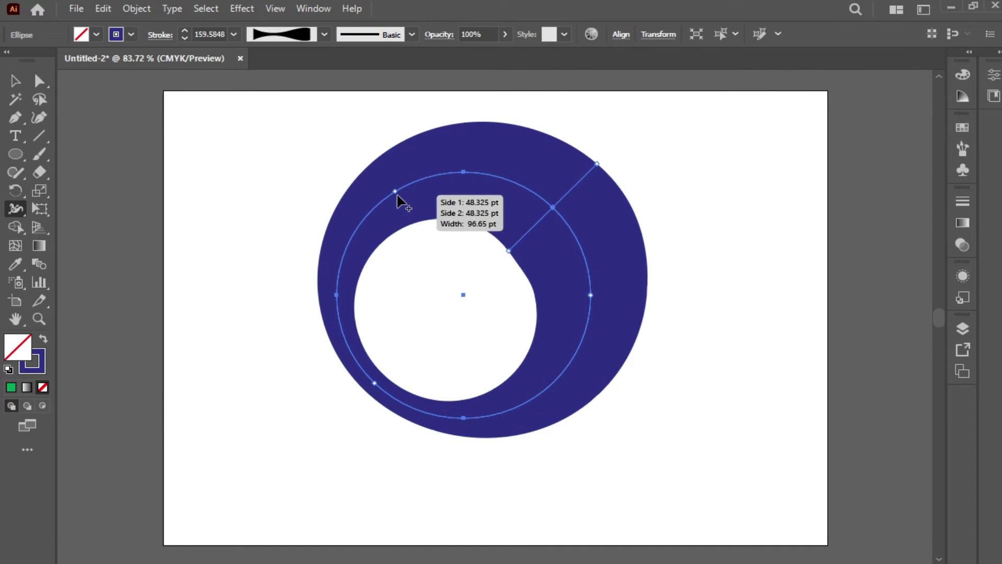
{"action": "mouse_move", "coordinate": [395, 194]}
{"action": "left_mouse_down"}
{"action": "mouse_move", "coordinate": [376, 130]}
{"action": "mouse_move", "coordinate": [402, 180]}
{"action": "left_mouse_up"}
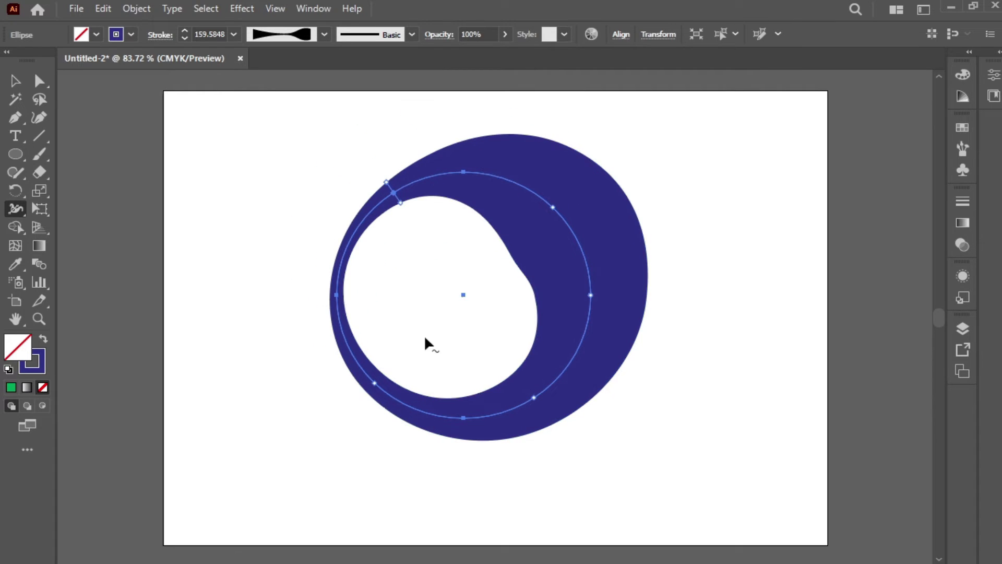
Step: Replace the ring with a straight horizontal line drawn with the Pen tool, using a 28 pt stroke
{"action": "left_click", "coordinate": [14, 117]}
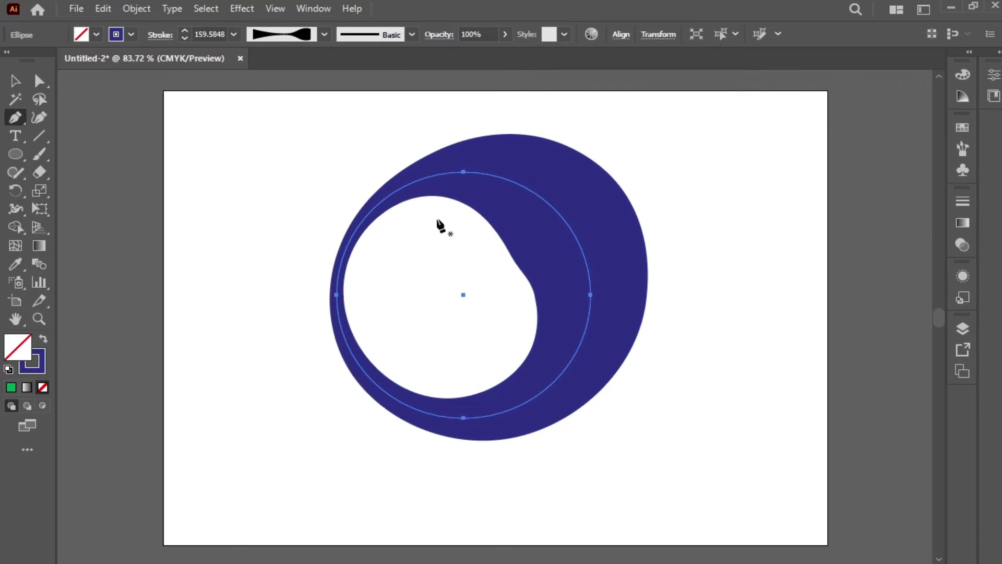
{"action": "key", "text": "Delete"}
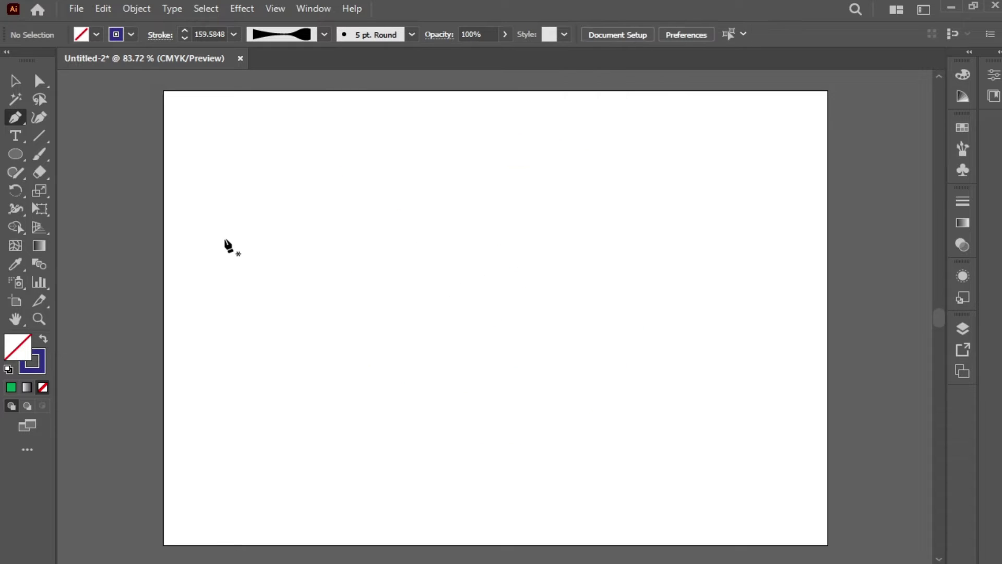
{"action": "left_click", "coordinate": [218, 232]}
{"action": "left_click", "coordinate": [720, 233]}
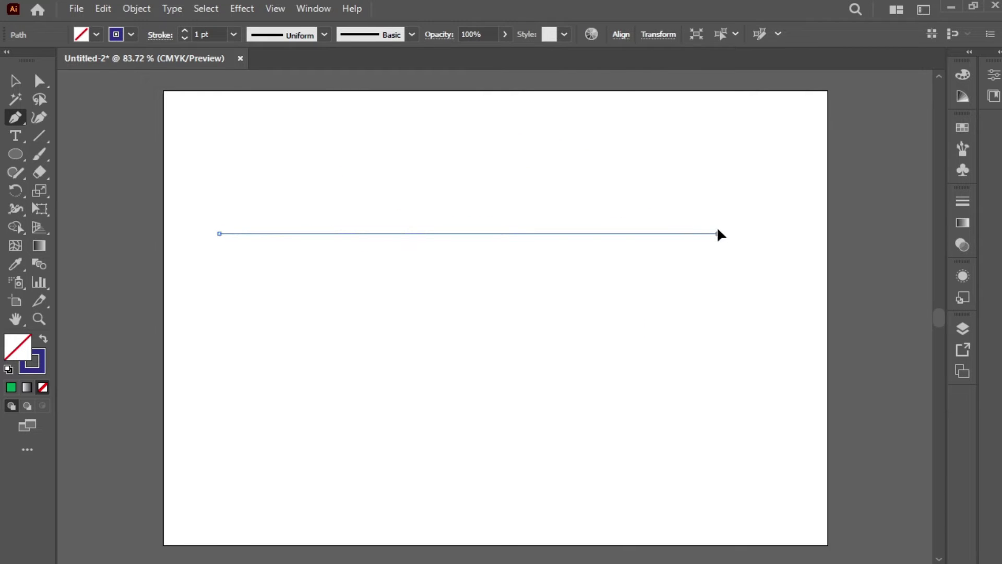
{"action": "key", "text": "v"}
{"action": "left_click", "coordinate": [184, 31]}
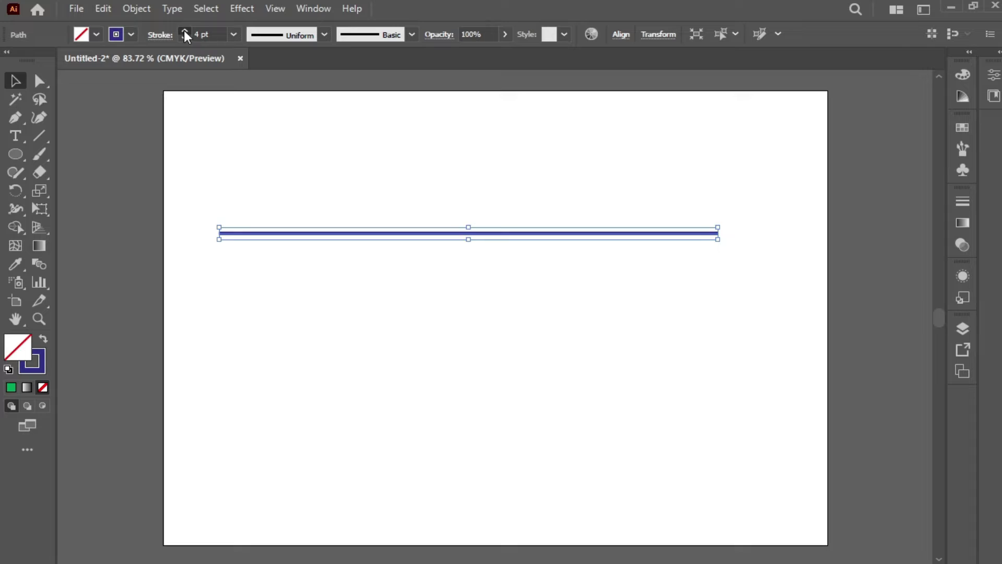
Step: Shape the line with the Width tool: left part tapered to nothing, about 48 pt past the middle, and a broad bulge toward the right end
{"action": "left_click", "coordinate": [16, 209]}
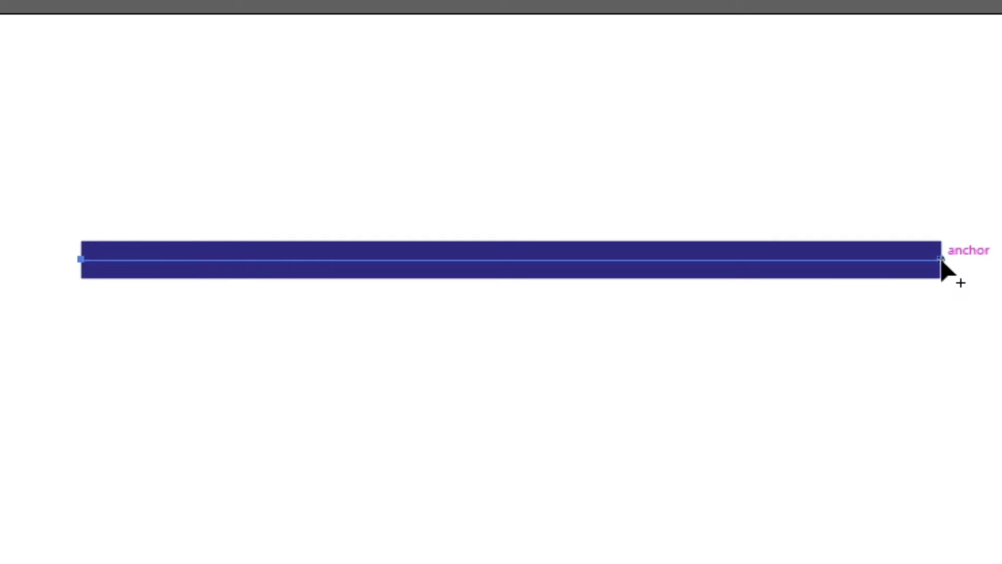
{"action": "left_click_drag", "start_coordinate": [941, 259], "coordinate": [935, 104]}
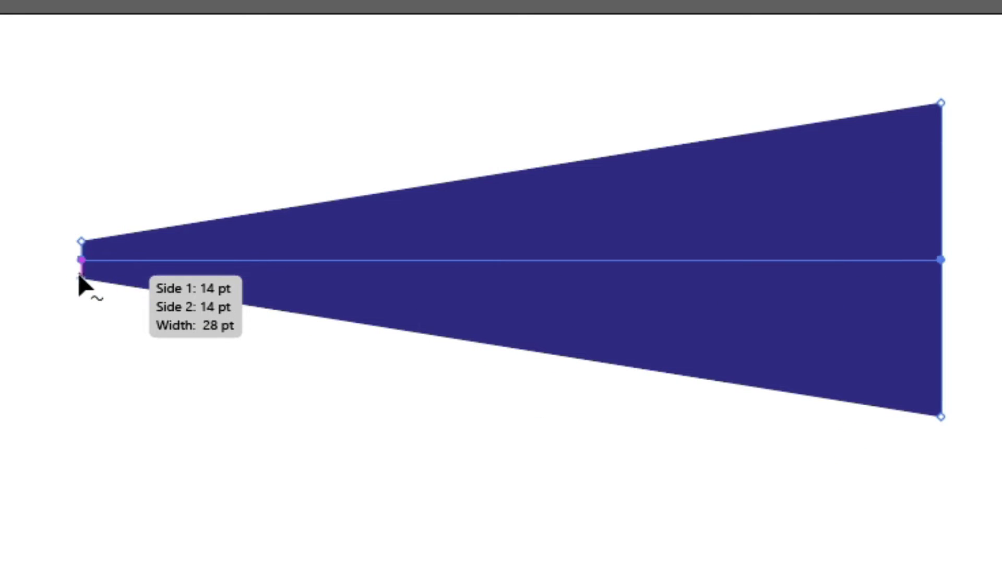
{"action": "left_click_drag", "start_coordinate": [78, 272], "coordinate": [81, 260]}
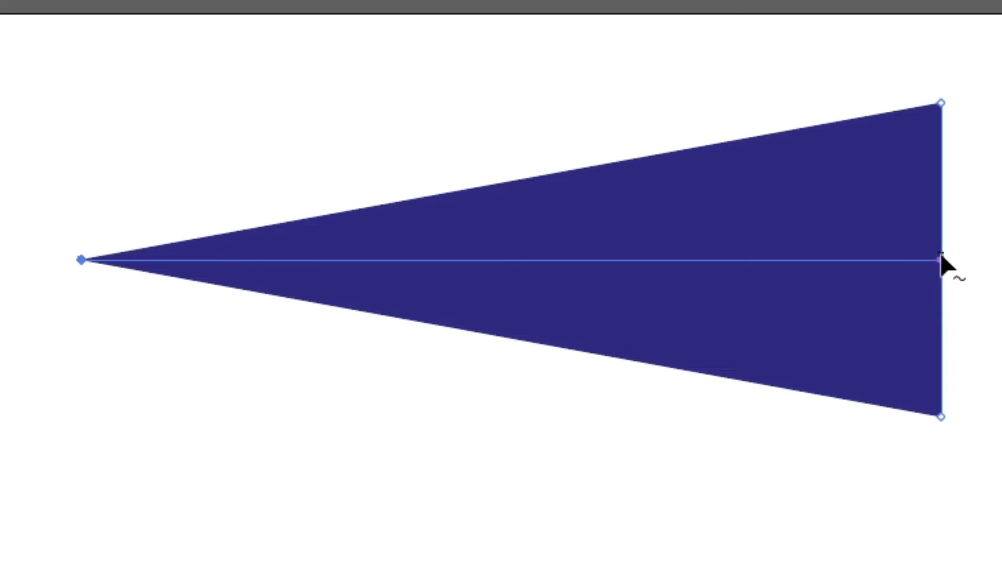
{"action": "left_click_drag", "start_coordinate": [942, 410], "coordinate": [943, 357]}
{"action": "left_click_drag", "start_coordinate": [631, 194], "coordinate": [655, 230]}
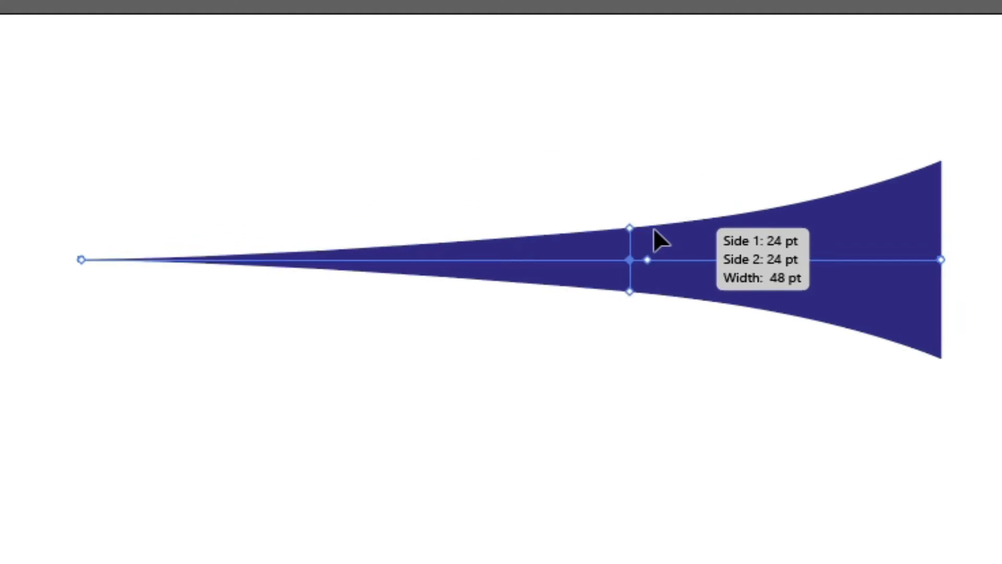
{"action": "left_click_drag", "start_coordinate": [766, 209], "coordinate": [771, 169]}
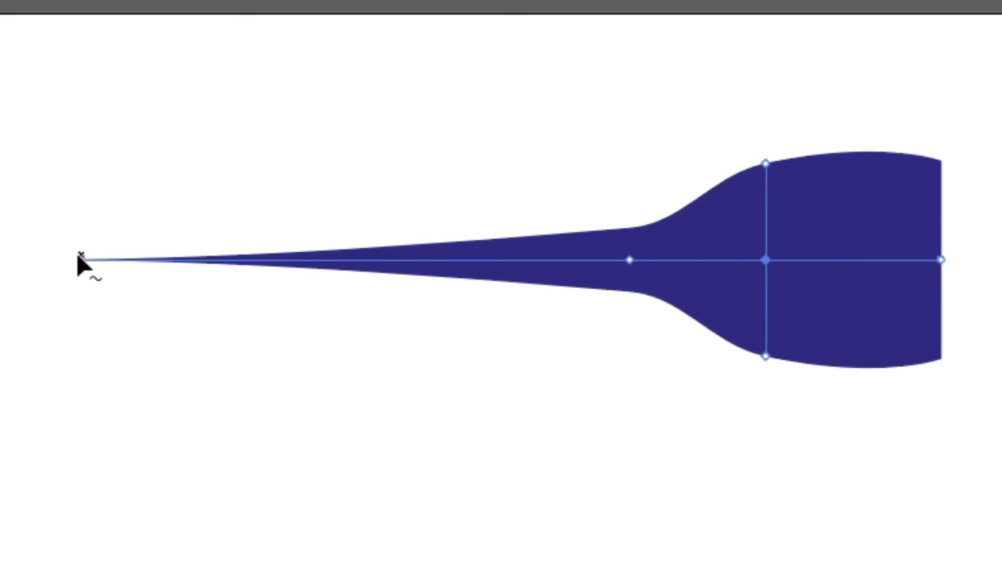
{"action": "left_click_drag", "start_coordinate": [80, 257], "coordinate": [324, 286]}
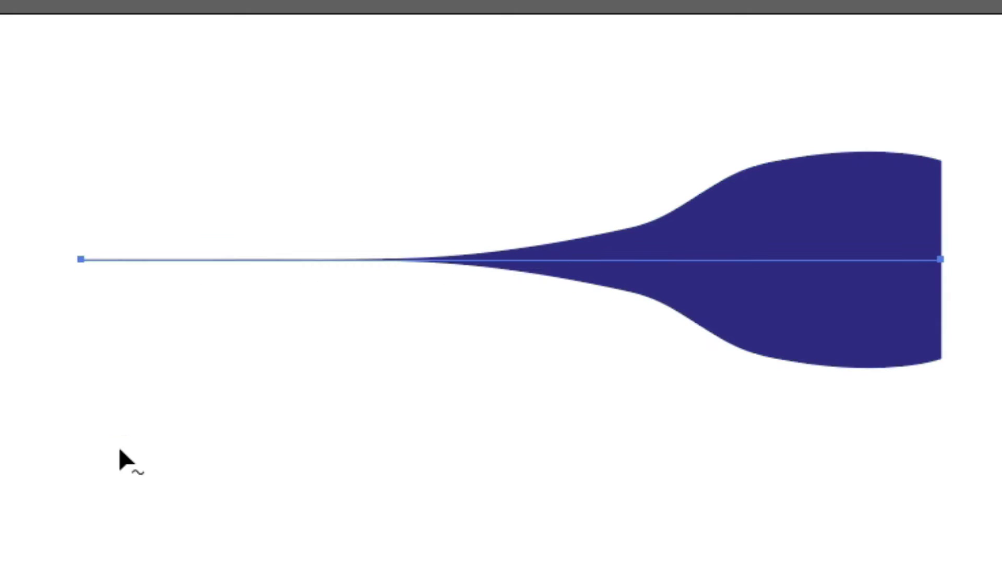
Step: Move the tapered line up and draw an open path of straight and curved segments below it with the Pen tool, using a 17 pt stroke
{"action": "key", "text": "v"}
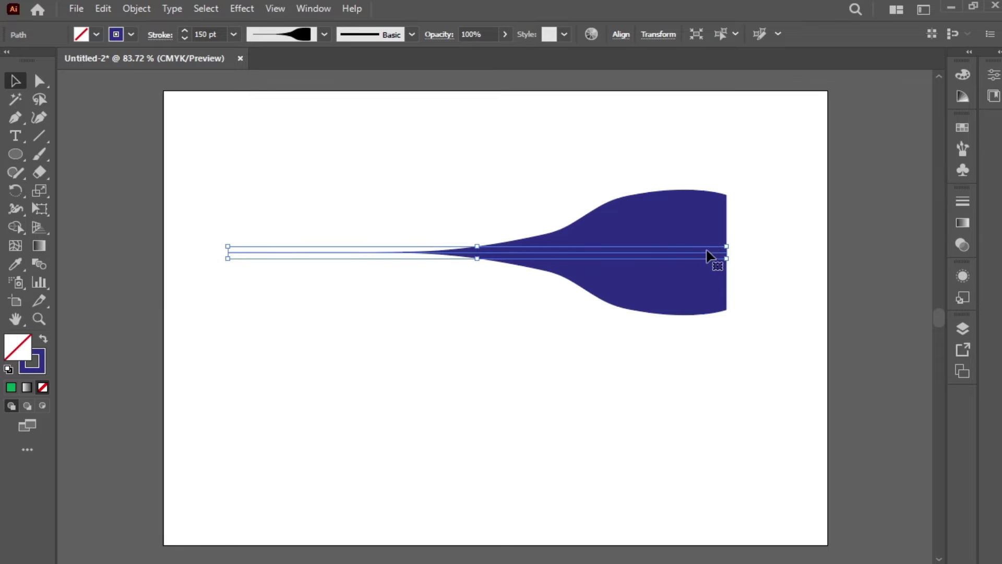
{"action": "left_click_drag", "start_coordinate": [662, 285], "coordinate": [589, 223]}
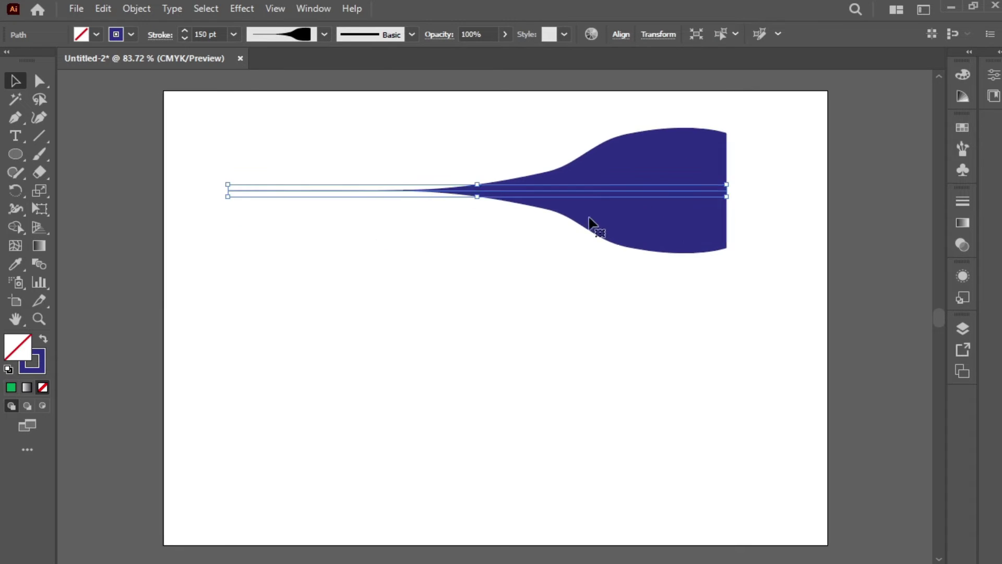
{"action": "left_click", "coordinate": [10, 123]}
{"action": "left_click", "coordinate": [220, 285]}
{"action": "left_click", "coordinate": [420, 341]}
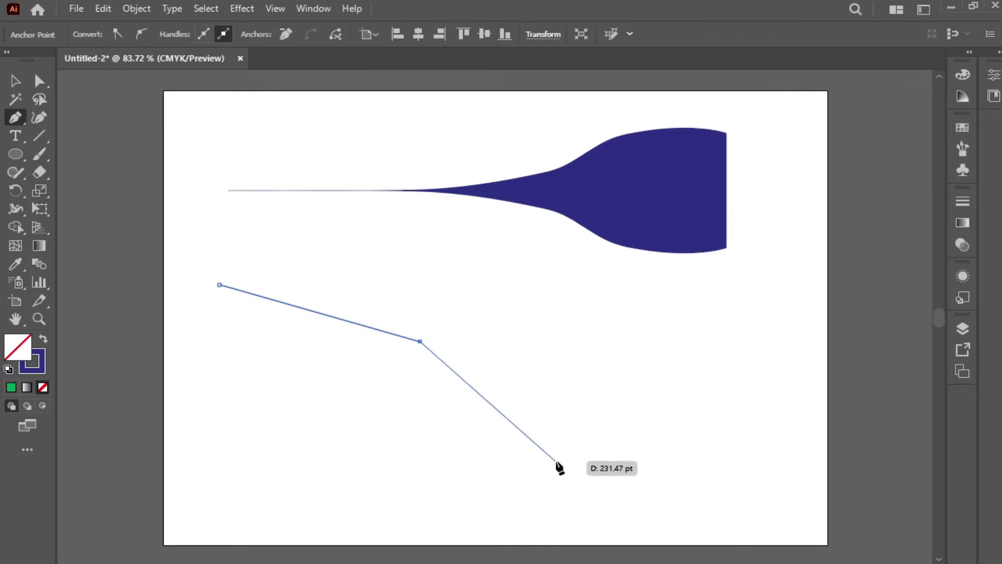
{"action": "left_click_drag", "start_coordinate": [557, 460], "coordinate": [673, 384]}
{"action": "left_click", "coordinate": [697, 321]}
{"action": "left_click_drag", "start_coordinate": [503, 258], "coordinate": [446, 312]}
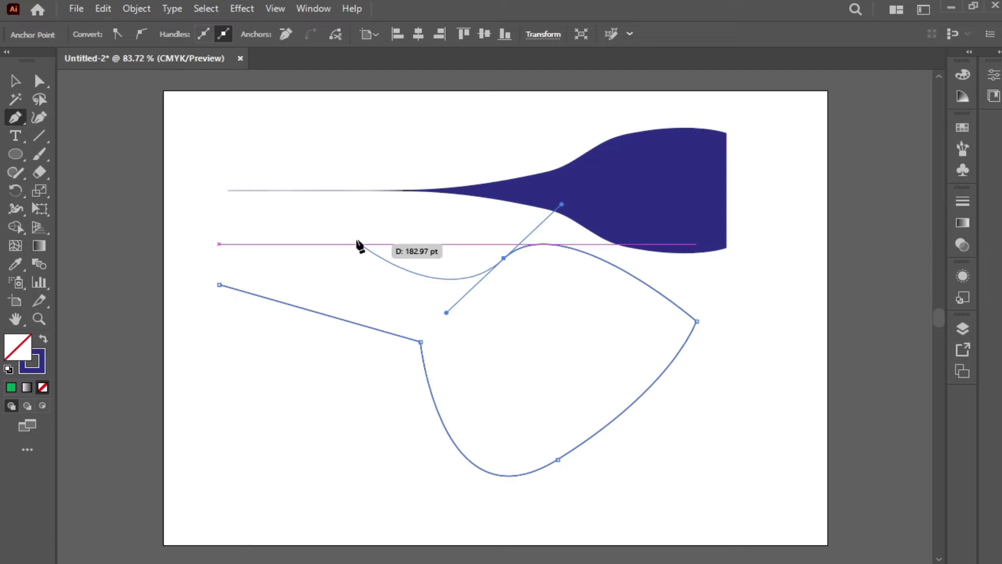
{"action": "left_click", "coordinate": [346, 238]}
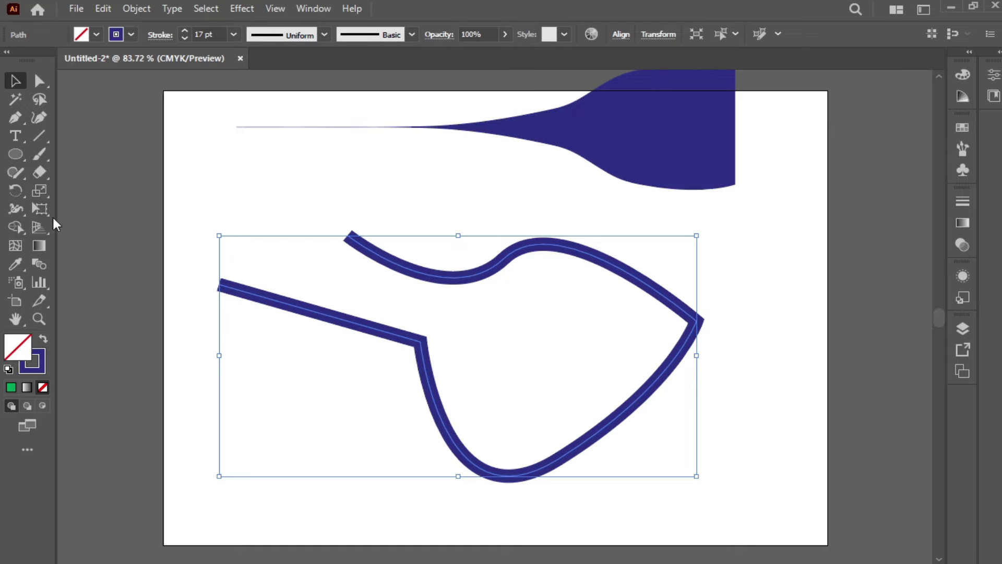
Step: Vary the open path's stroke with the Width tool, tapering both ends to points and thickening it at the right corner anchor
{"action": "left_click", "coordinate": [15, 209]}
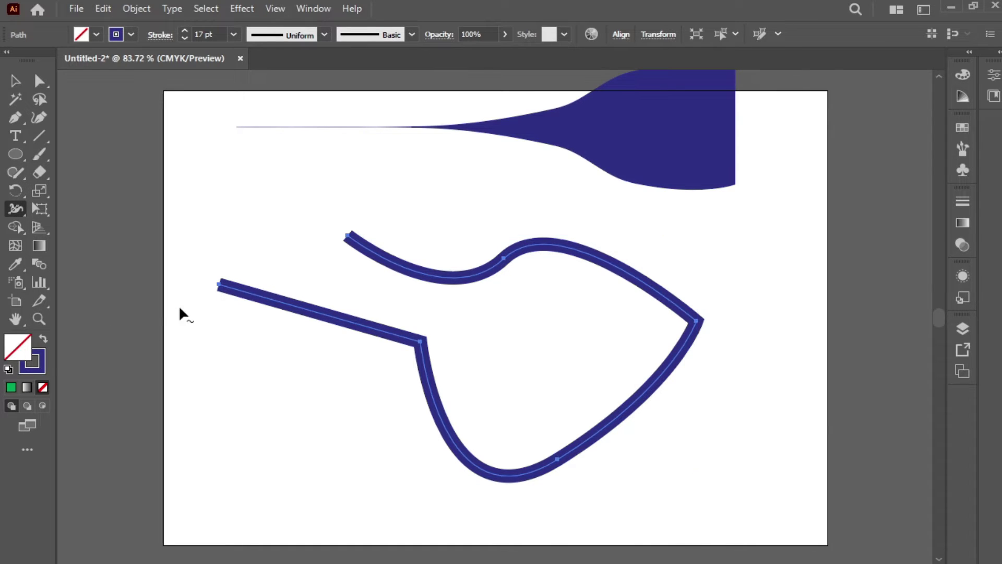
{"action": "left_click_drag", "start_coordinate": [233, 287], "coordinate": [221, 291]}
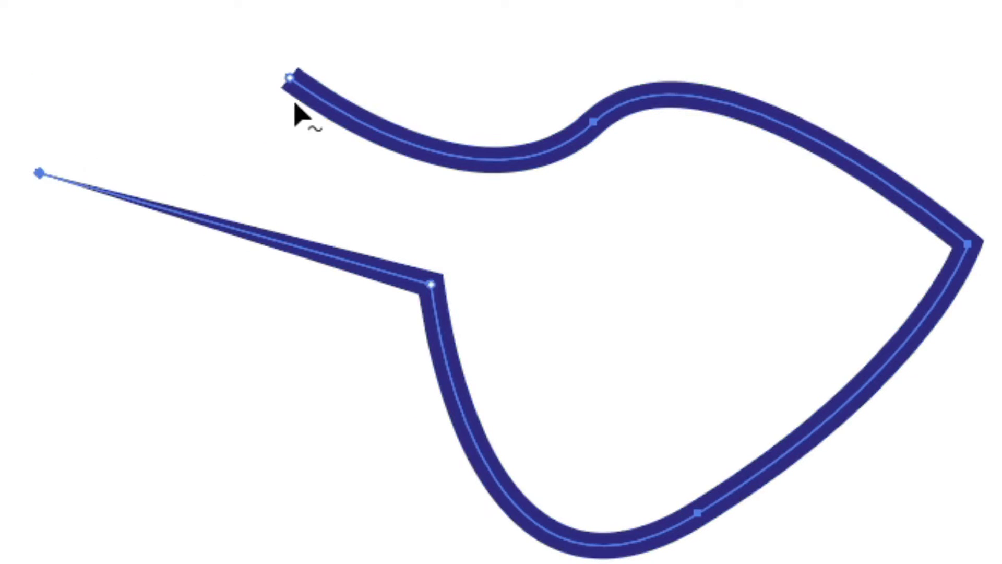
{"action": "mouse_move", "coordinate": [296, 94]}
{"action": "left_mouse_down"}
{"action": "mouse_move", "coordinate": [306, 89]}
{"action": "mouse_move", "coordinate": [292, 81]}
{"action": "left_mouse_up"}
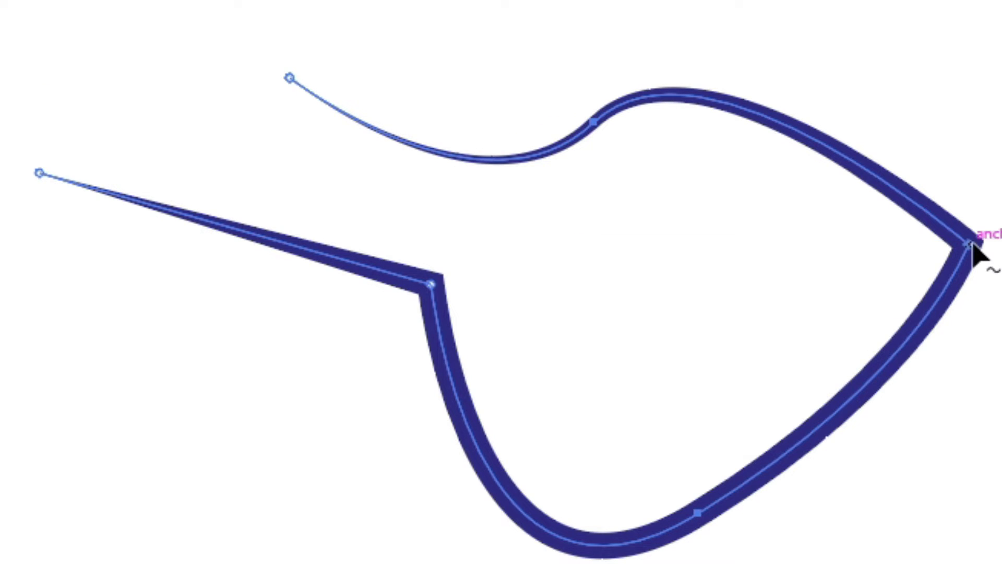
{"action": "left_click_drag", "start_coordinate": [977, 246], "coordinate": [999, 240]}
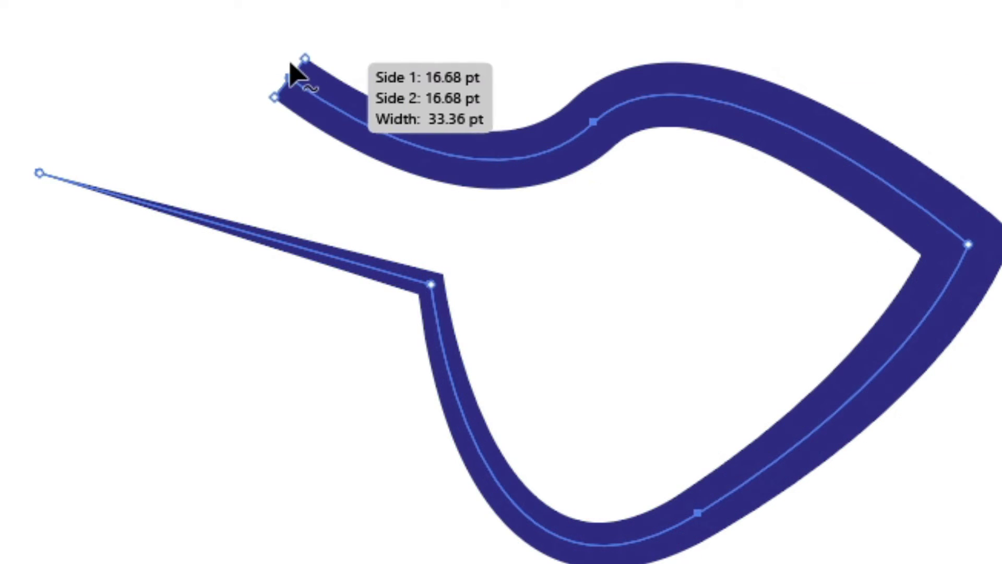
{"action": "left_click_drag", "start_coordinate": [298, 72], "coordinate": [291, 85]}
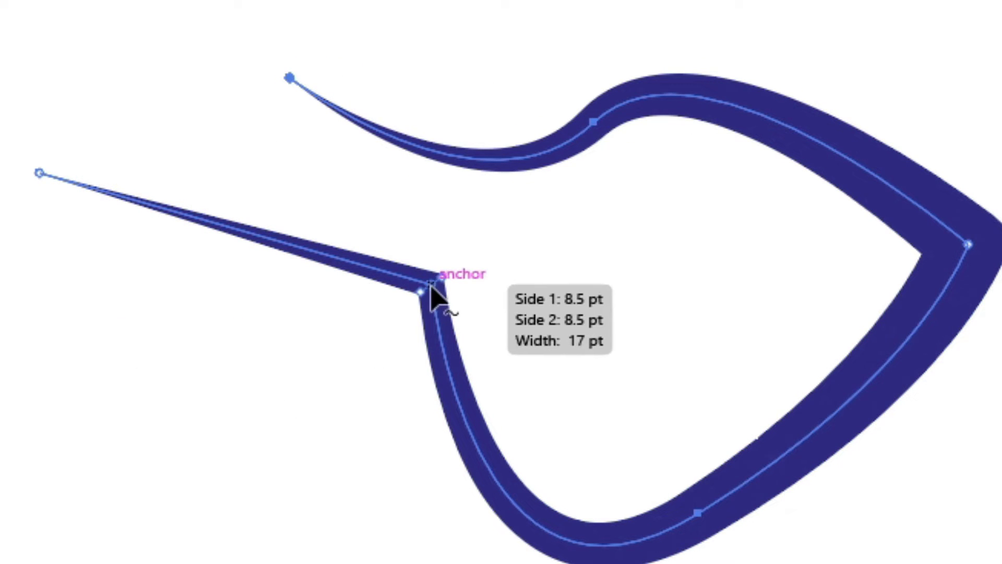
{"action": "key", "text": "y"}
{"action": "left_click", "coordinate": [273, 178]}
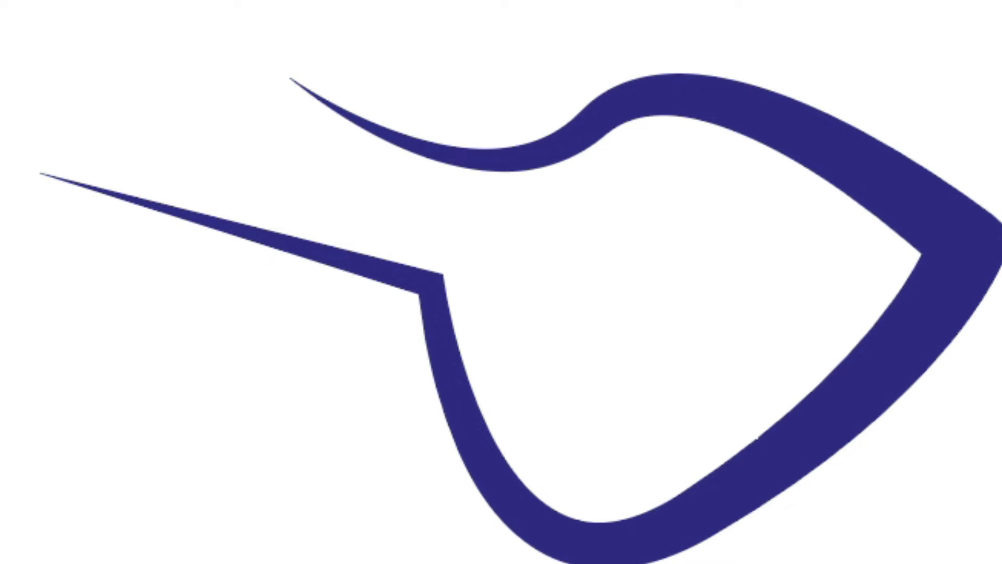
{"action": "left_click_drag", "start_coordinate": [682, 123], "coordinate": [828, 156]}
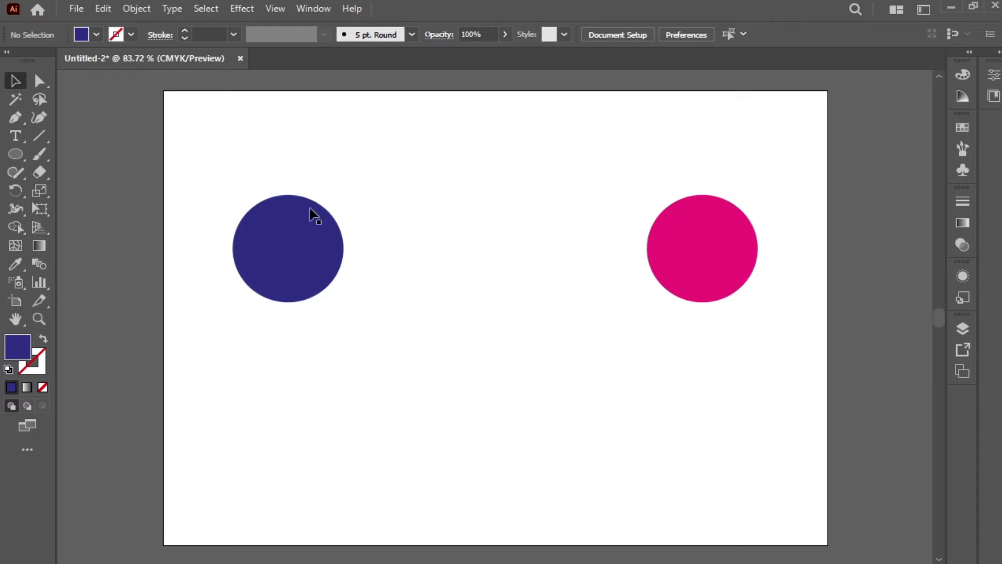
Step: Move the pink and blue circles slightly toward each other, keeping them on the same horizontal line
{"action": "left_click_drag", "start_coordinate": [705, 260], "coordinate": [693, 261]}
{"action": "left_click_drag", "start_coordinate": [320, 265], "coordinate": [333, 265]}
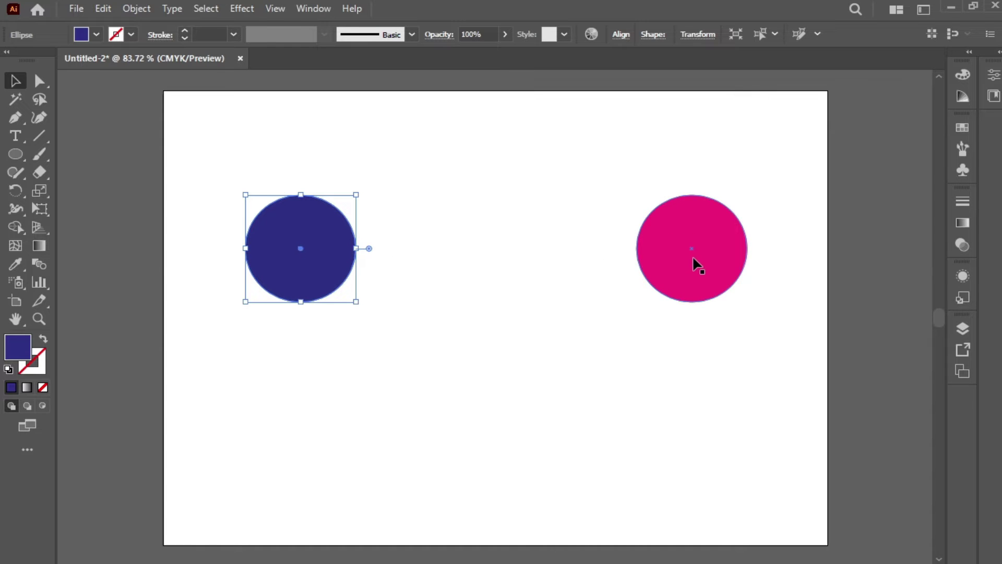
{"action": "left_click", "coordinate": [408, 196]}
Step: Select both circles and set their blend options to Specified Steps spacing with 18 steps
{"action": "left_click_drag", "start_coordinate": [818, 152], "coordinate": [243, 366]}
{"action": "left_click", "coordinate": [137, 9]}
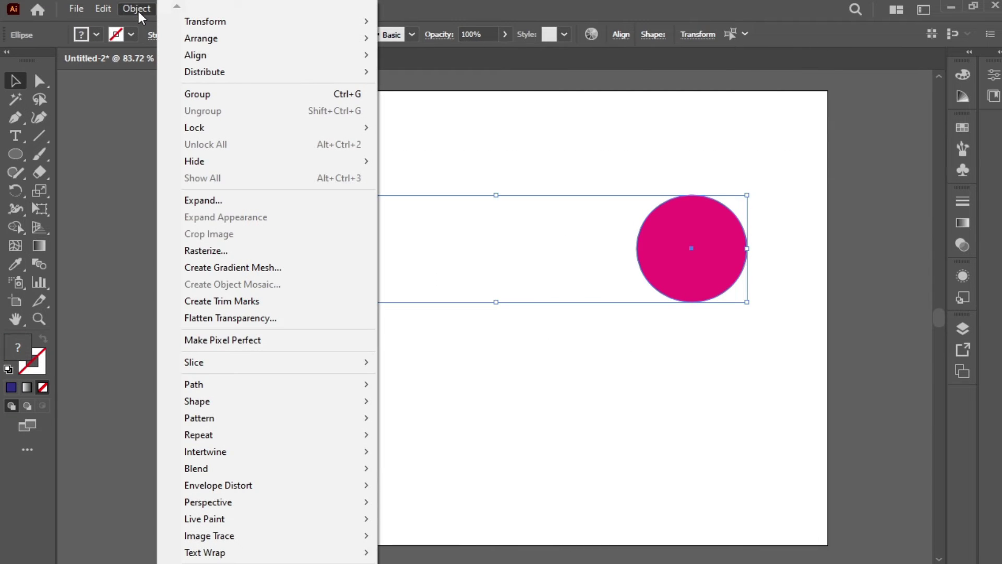
{"action": "mouse_move", "coordinate": [271, 443]}
{"action": "mouse_move", "coordinate": [201, 471]}
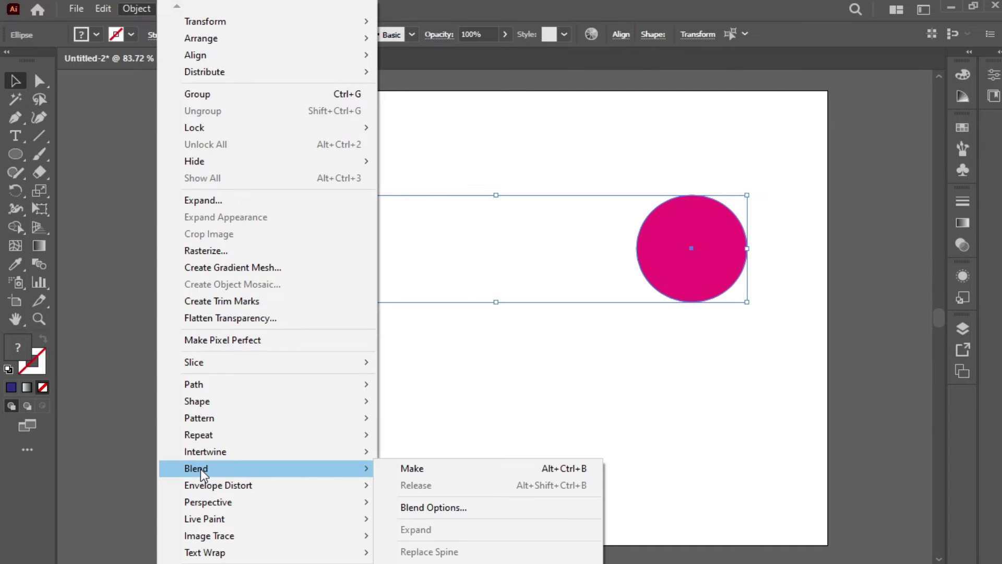
{"action": "left_click", "coordinate": [426, 508]}
{"action": "left_click", "coordinate": [543, 367]}
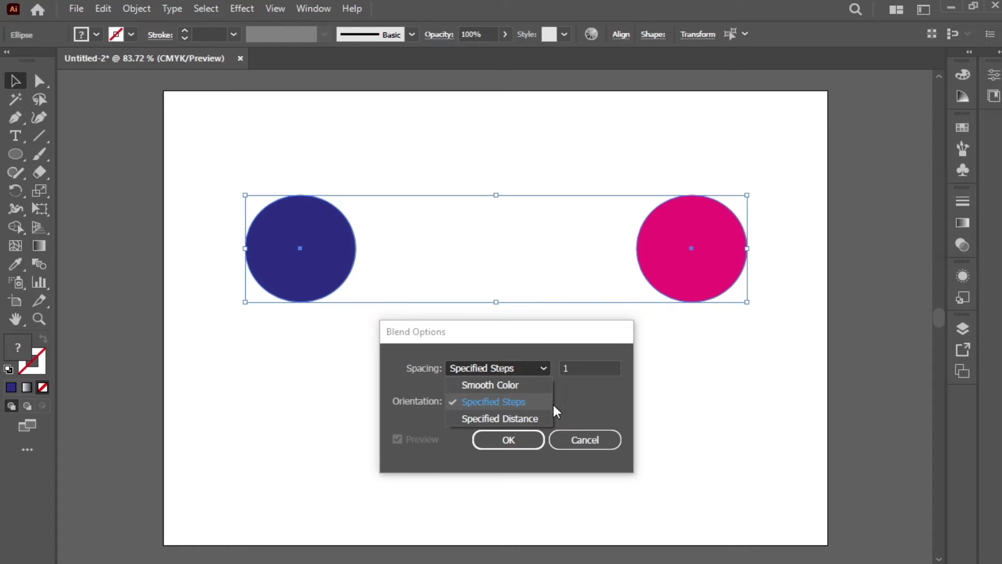
{"action": "left_click", "coordinate": [576, 367]}
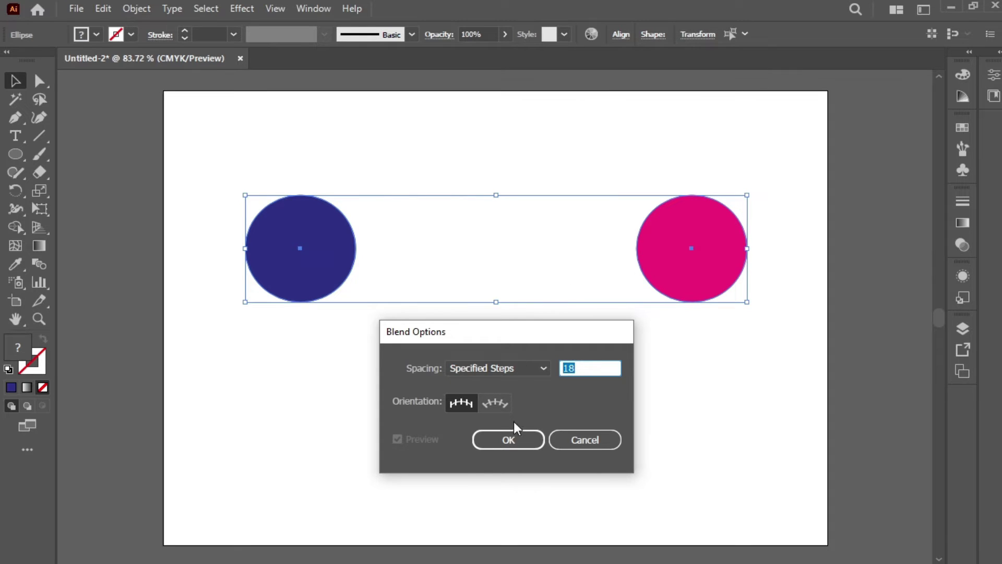
{"action": "left_click", "coordinate": [510, 440]}
Step: Make a blend from the dark blue and pink circles, inspect its edges up close, and deselect it
{"action": "left_click", "coordinate": [136, 8]}
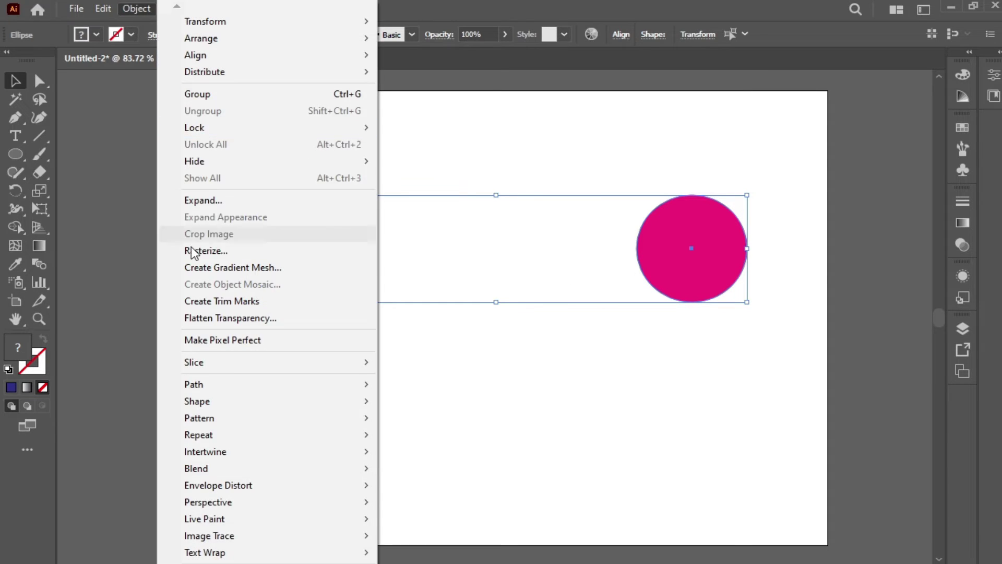
{"action": "mouse_move", "coordinate": [269, 468]}
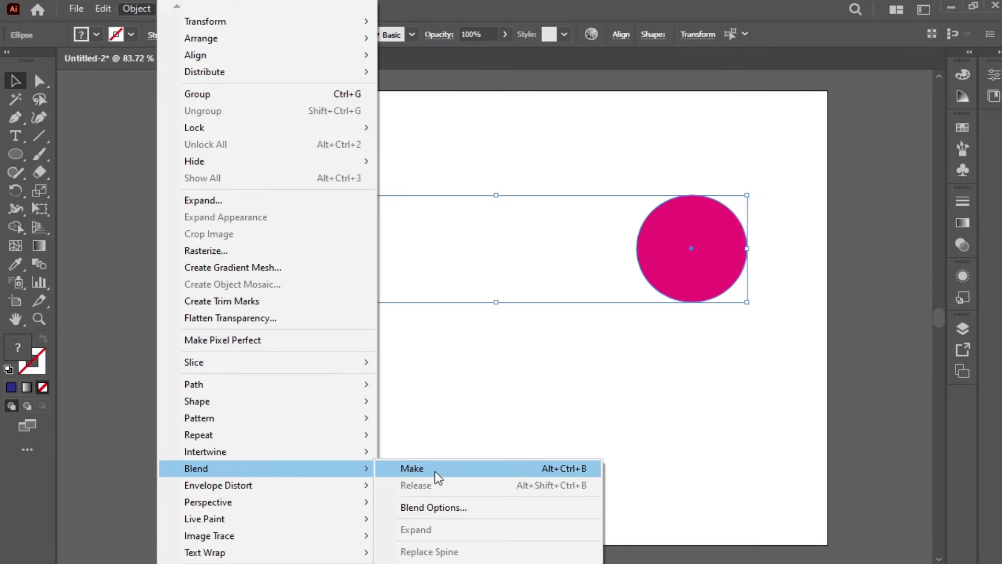
{"action": "left_click", "coordinate": [580, 469]}
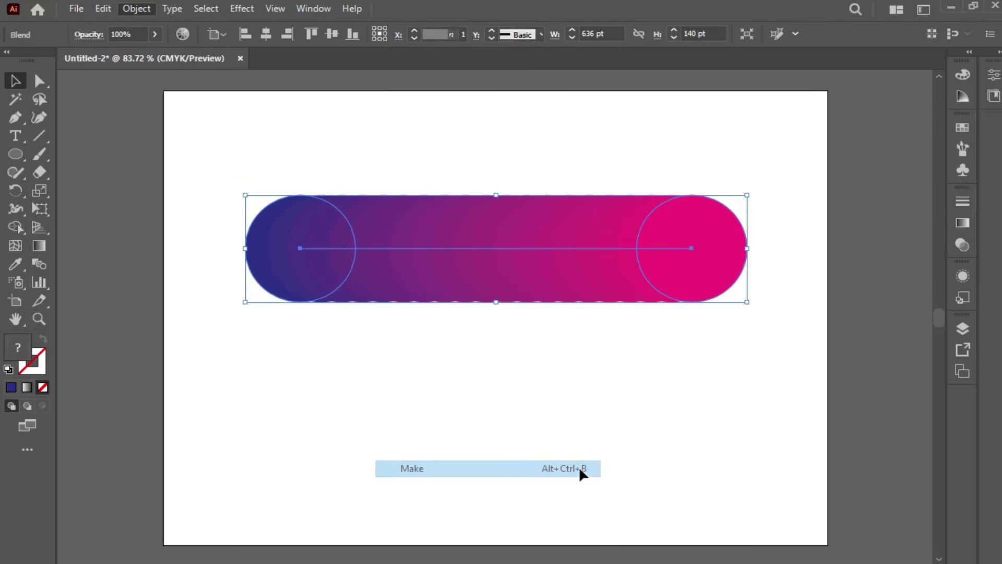
{"action": "scroll", "coordinate": [495, 272], "scroll_direction": "up", "scroll_amount": 5}
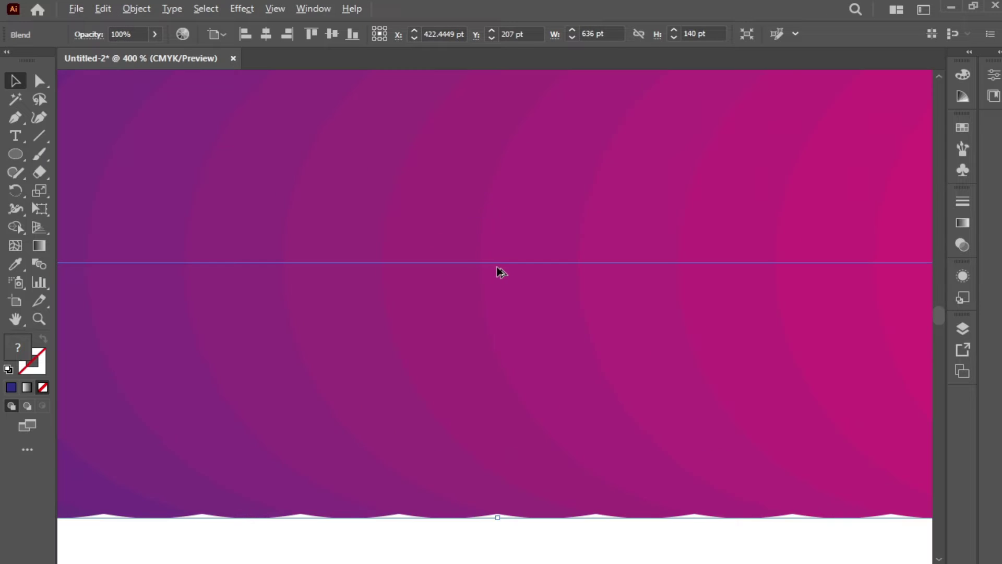
{"action": "scroll", "coordinate": [496, 271], "scroll_direction": "down", "scroll_amount": 3}
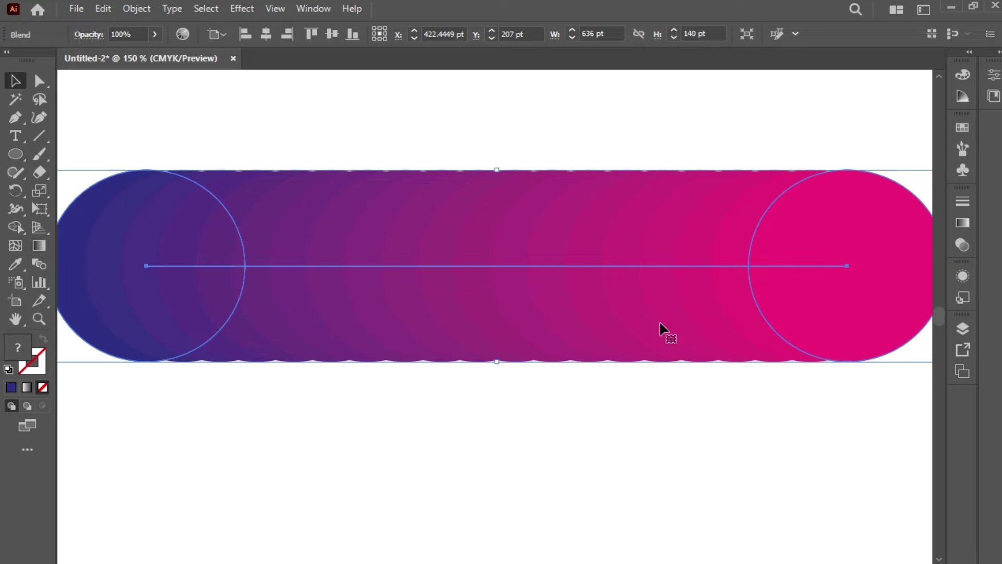
{"action": "key", "text": "ctrl+minus"}
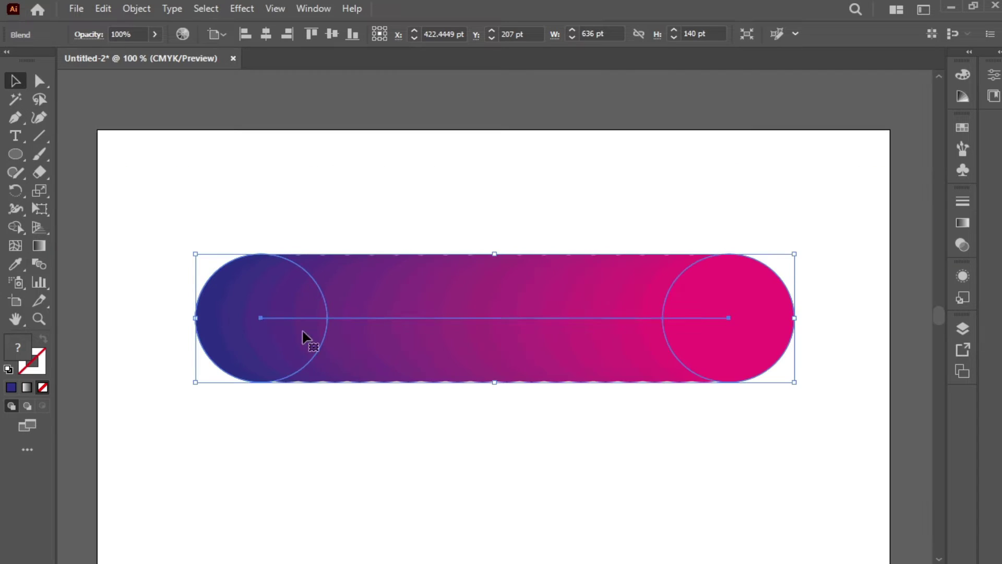
{"action": "left_click", "coordinate": [507, 446]}
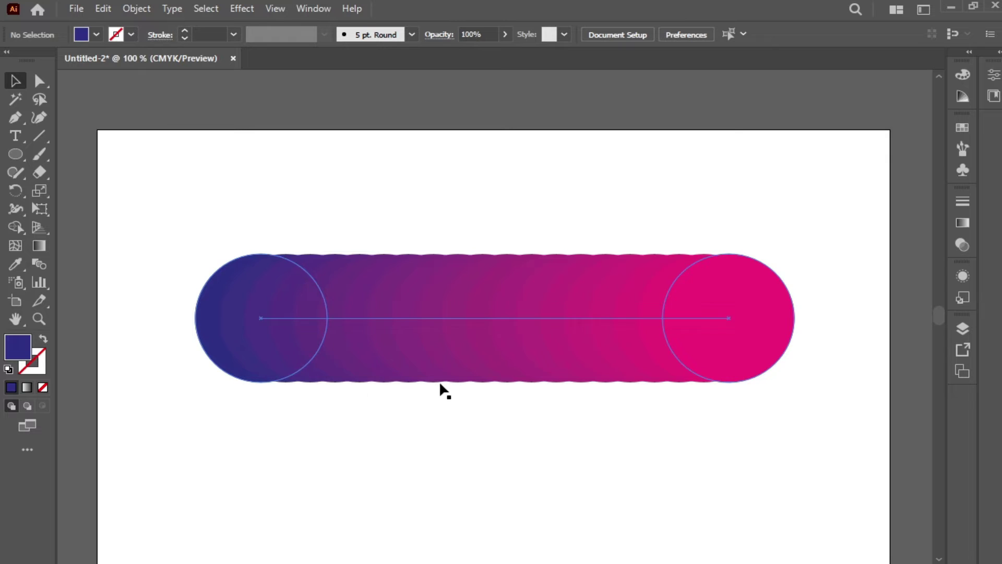
Step: Raise the circle blend's specified steps to 90 for a smoother transition
{"action": "left_click", "coordinate": [730, 324]}
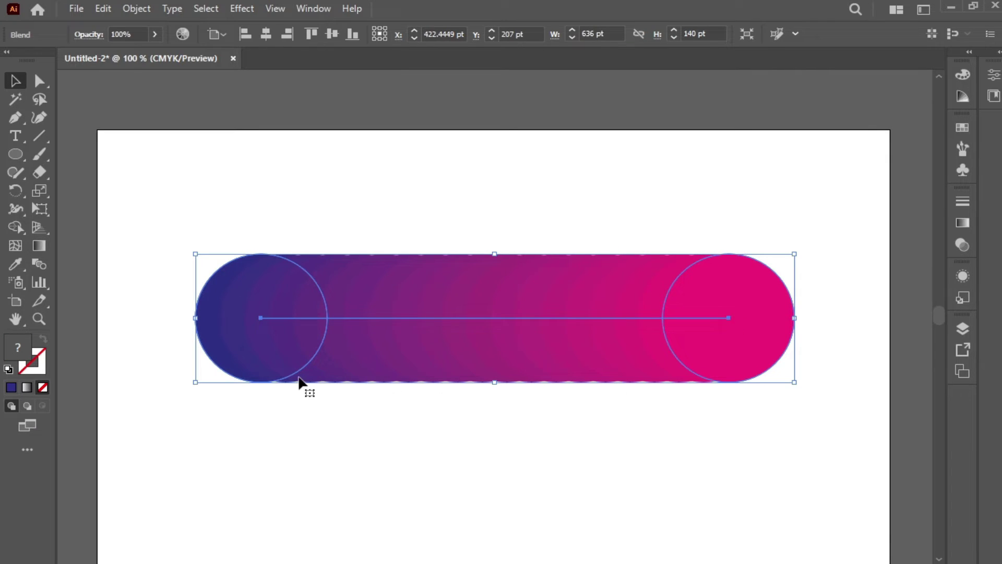
{"action": "left_click", "coordinate": [136, 9]}
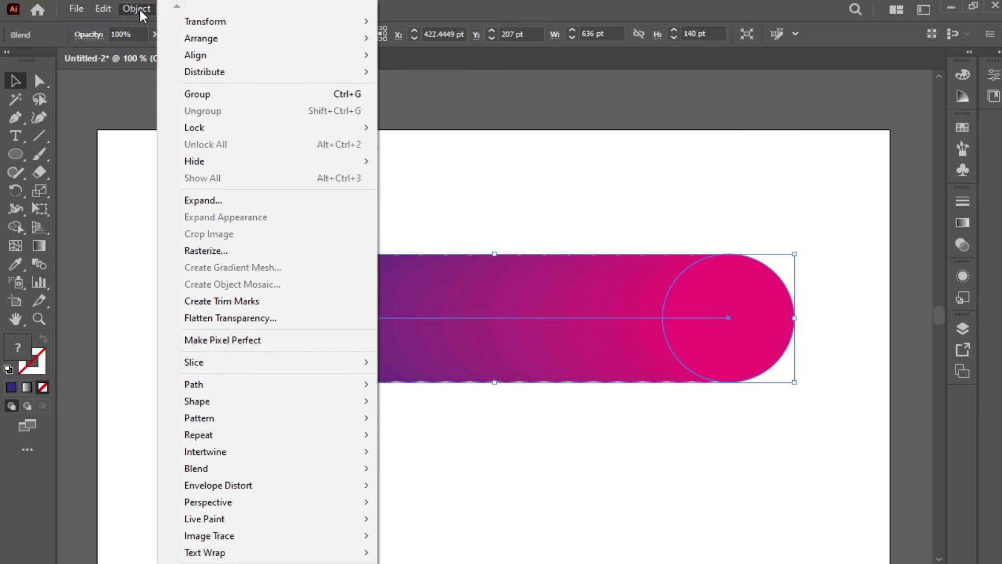
{"action": "mouse_move", "coordinate": [282, 468]}
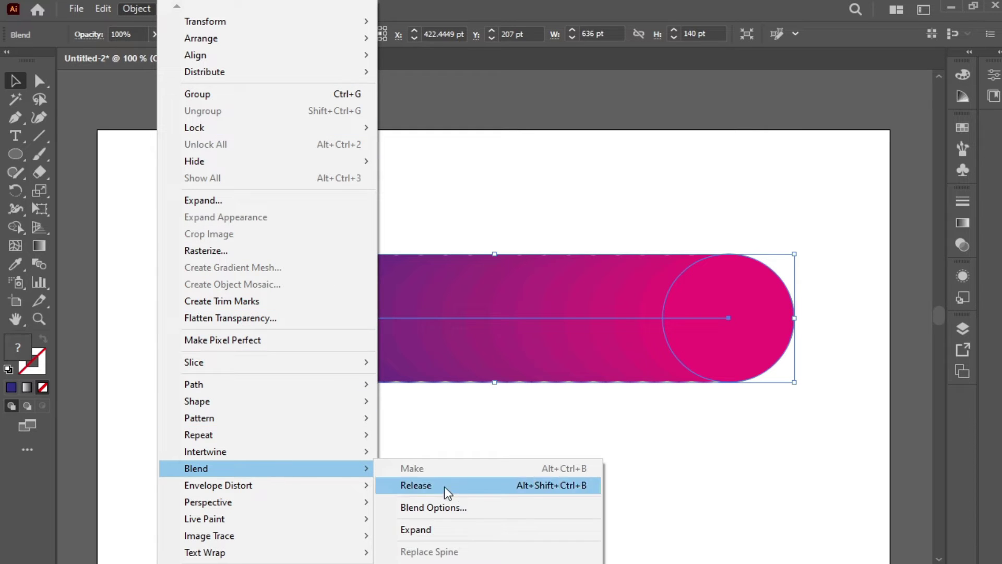
{"action": "left_click", "coordinate": [470, 507]}
{"action": "left_click", "coordinate": [584, 369]}
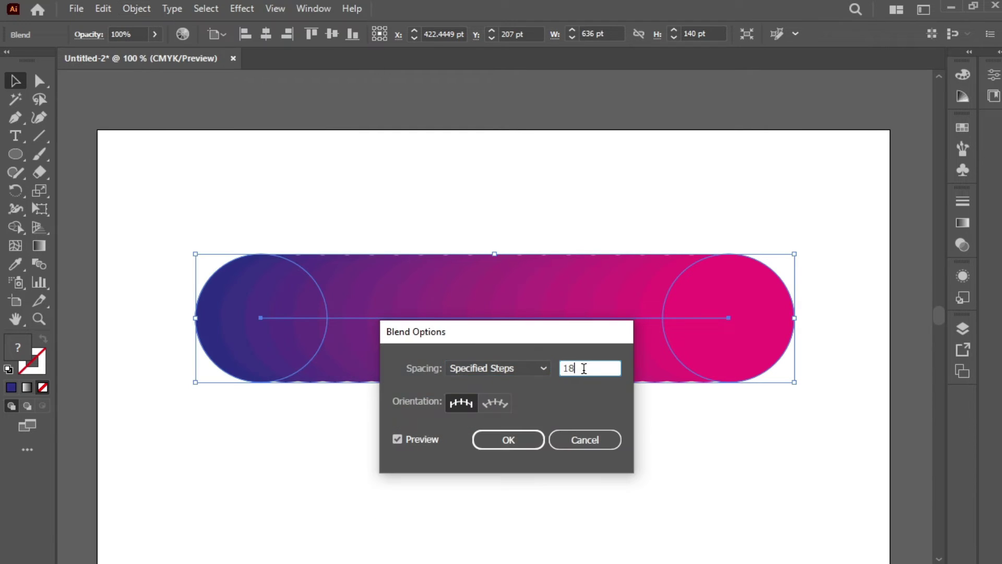
{"action": "scroll", "coordinate": [584, 369], "scroll_direction": "up", "scroll_amount": 20}
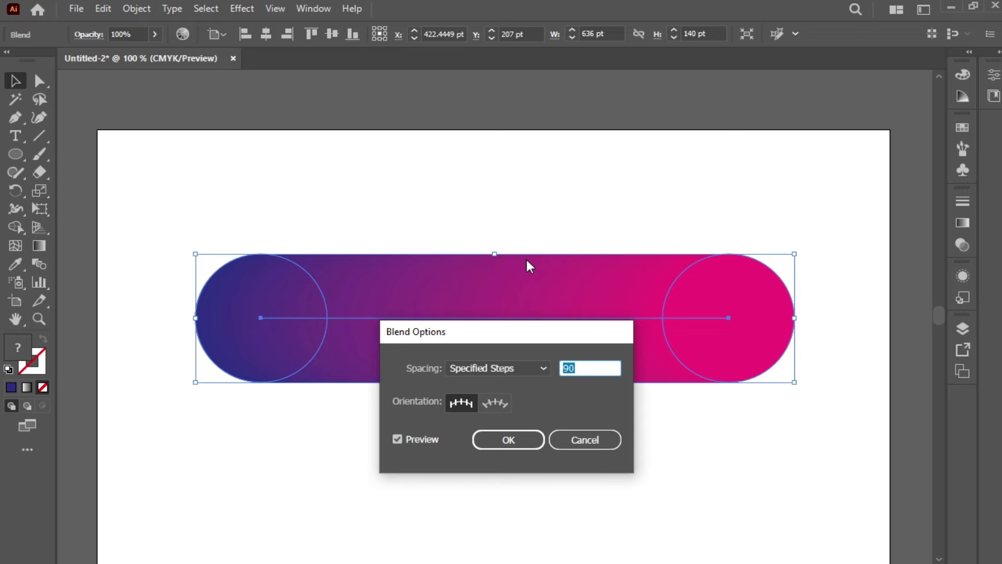
{"action": "key", "text": "Up"}
{"action": "key", "text": "Up"}
{"action": "key", "text": "Up"}
{"action": "key", "text": "Up"}
{"action": "key", "text": "Up"}
{"action": "key", "text": "Up"}
{"action": "key", "text": "Up"}
{"action": "key", "text": "Up"}
{"action": "key", "text": "Up"}
{"action": "key", "text": "Up"}
{"action": "key", "text": "Up"}
{"action": "key", "text": "Up"}
{"action": "key", "text": "Up"}
{"action": "key", "text": "Up"}
{"action": "key", "text": "Up"}
{"action": "key", "text": "Up"}
{"action": "key", "text": "Up"}
{"action": "key", "text": "Up"}
{"action": "key", "text": "Up"}
{"action": "key", "text": "Up"}
{"action": "left_click", "coordinate": [512, 444]}
Step: Move the blended bar straight up near the artboard's upper edge, to about Y 95 pt
{"action": "key", "text": "ctrl+plus"}
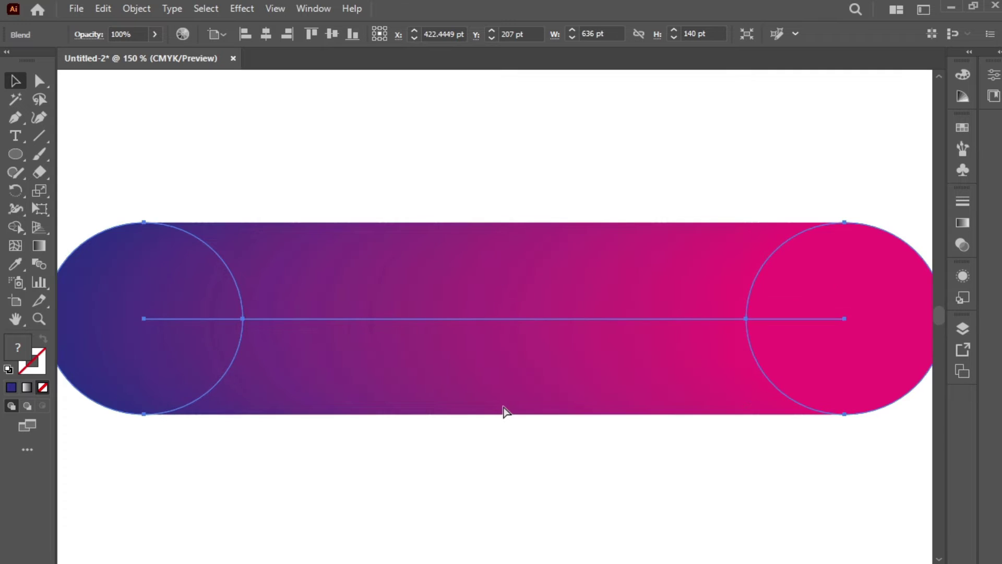
{"action": "key", "text": "ctrl+plus"}
{"action": "left_click_drag", "start_coordinate": [527, 350], "coordinate": [528, 234]}
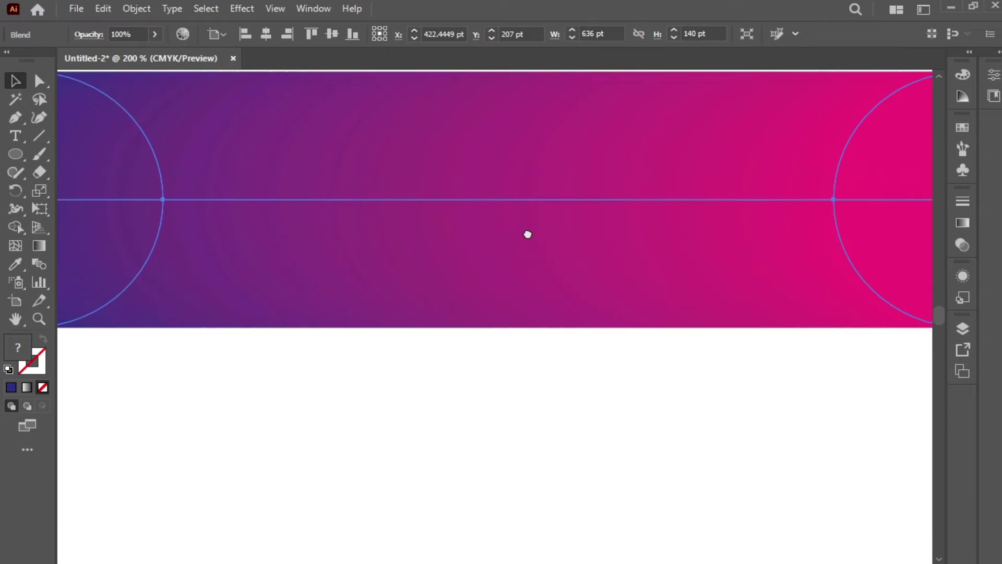
{"action": "key", "text": "ctrl+minus"}
{"action": "key", "text": "ctrl+minus"}
{"action": "key", "text": "ctrl+minus"}
{"action": "left_click_drag", "start_coordinate": [598, 337], "coordinate": [599, 269]}
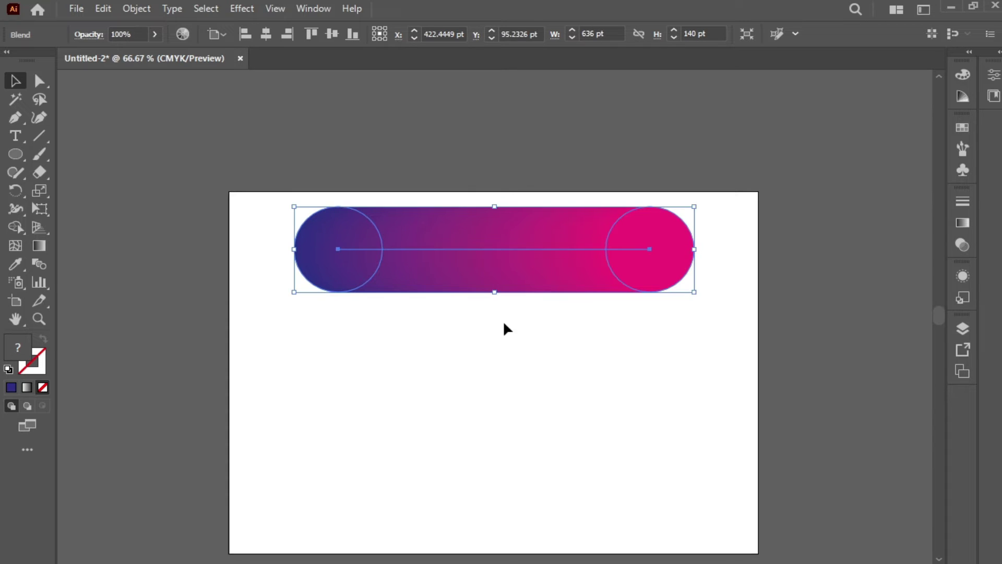
Step: Add a large black letter A in Arial Bold, about 266 pt, and place it beneath the blended bar's left part
{"action": "left_click", "coordinate": [15, 136]}
{"action": "left_click", "coordinate": [419, 407]}
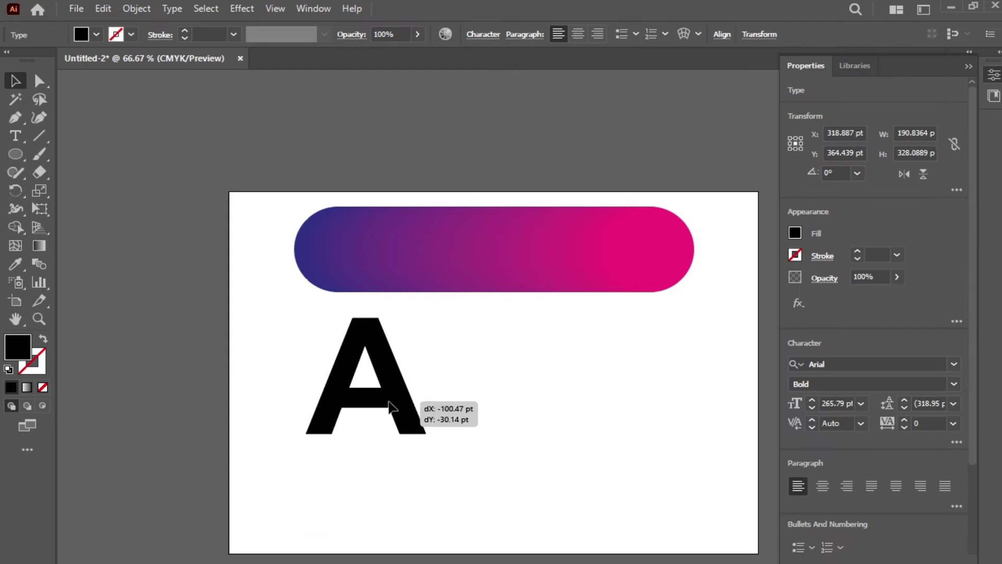
{"action": "left_click_drag", "start_coordinate": [412, 398], "coordinate": [389, 404]}
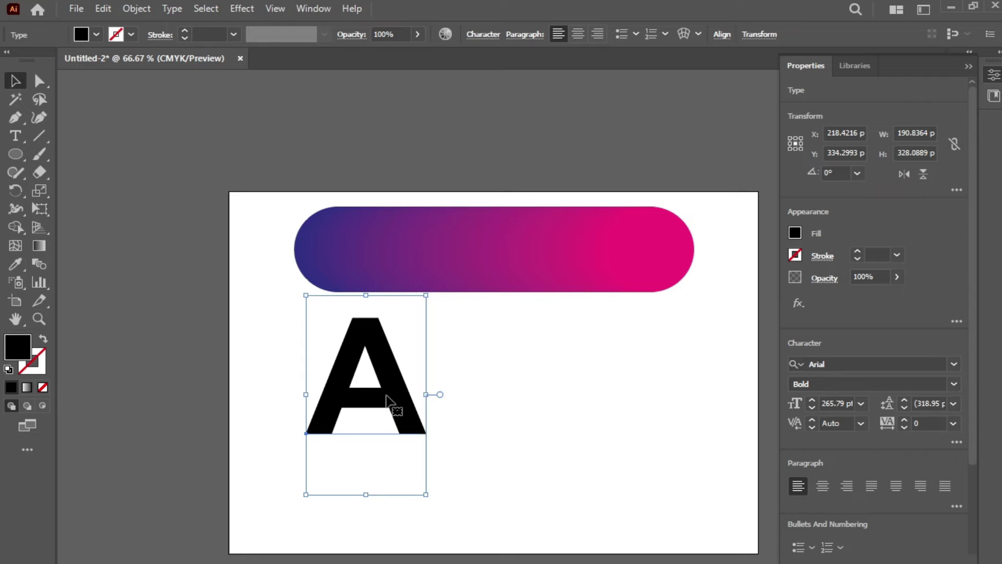
Step: Duplicate the letter A diagonally down to the right, overlapping the original, and fill the copy with cyan
{"action": "left_click", "coordinate": [387, 392]}
{"action": "left_click_drag", "start_coordinate": [379, 365], "coordinate": [406, 408]}
{"action": "left_click", "coordinate": [96, 34]}
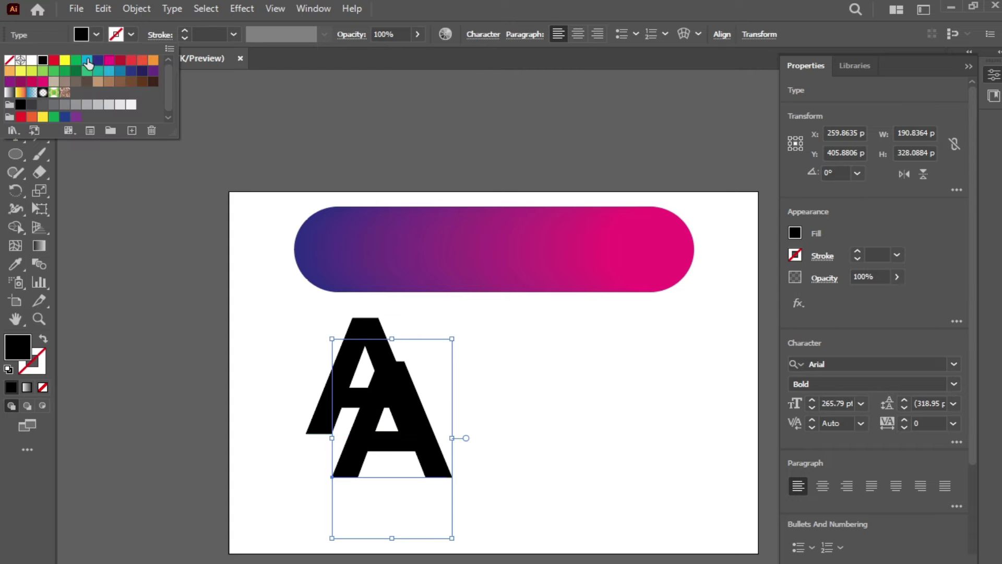
{"action": "left_click", "coordinate": [88, 64]}
Step: Move the black A slightly left to about X 190 pt and fill it with dark blue
{"action": "left_click_drag", "start_coordinate": [355, 313], "coordinate": [338, 313]}
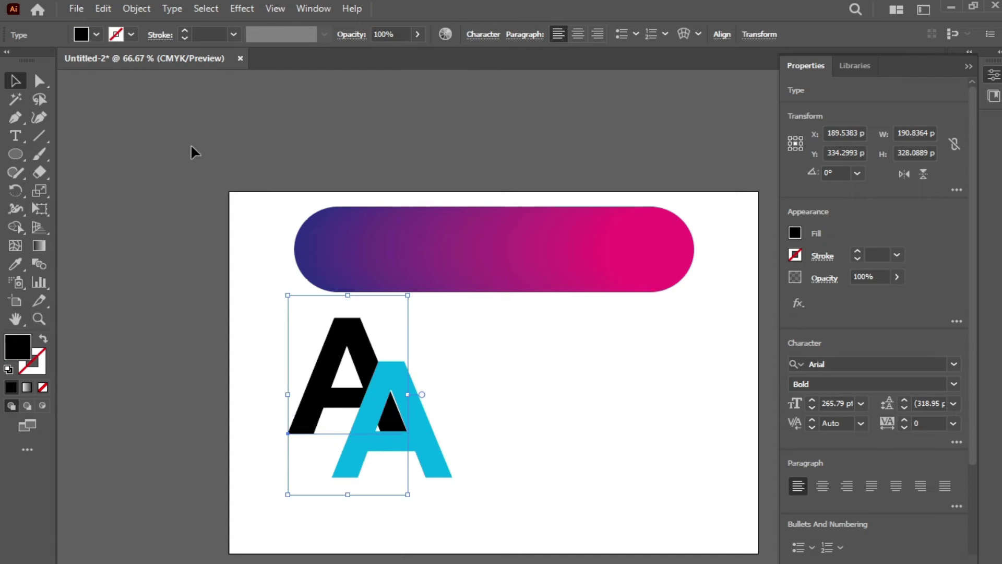
{"action": "left_click", "coordinate": [96, 35]}
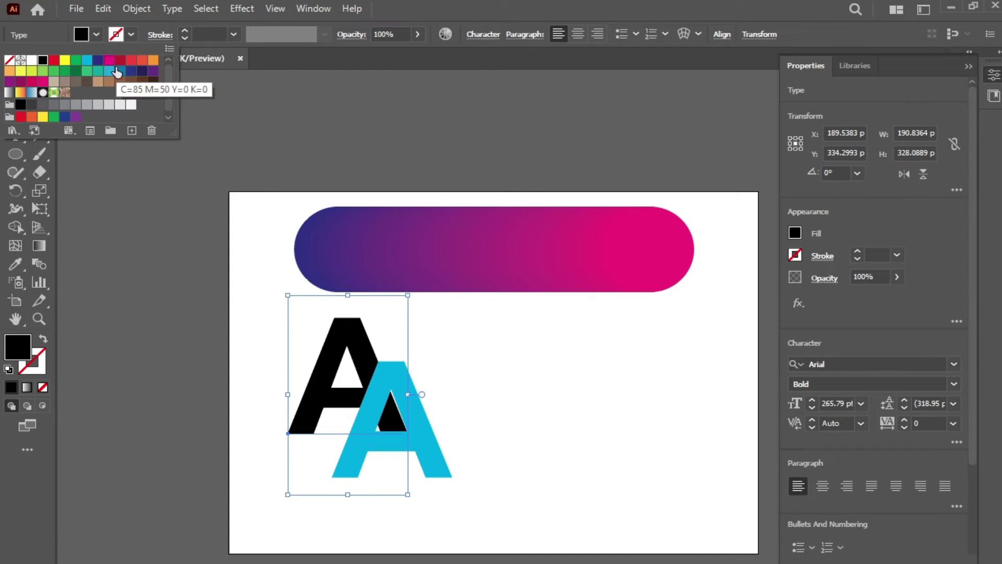
{"action": "left_click", "coordinate": [103, 66]}
Step: Blend the dark blue and cyan letters and move the blended A right and down to about X 328 pt, Y 413 pt
{"action": "left_click_drag", "start_coordinate": [492, 335], "coordinate": [269, 501]}
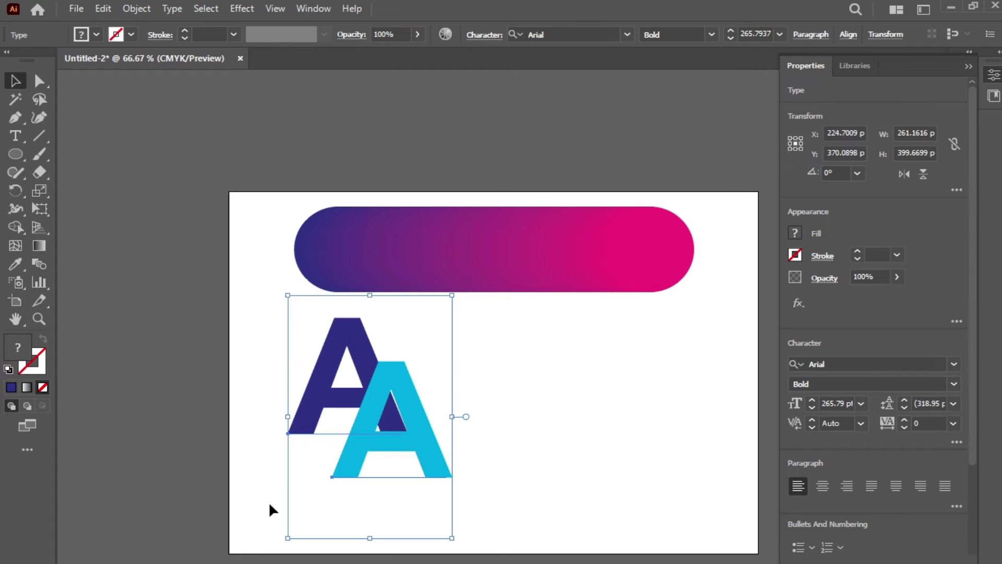
{"action": "left_click", "coordinate": [132, 12]}
{"action": "mouse_move", "coordinate": [261, 470]}
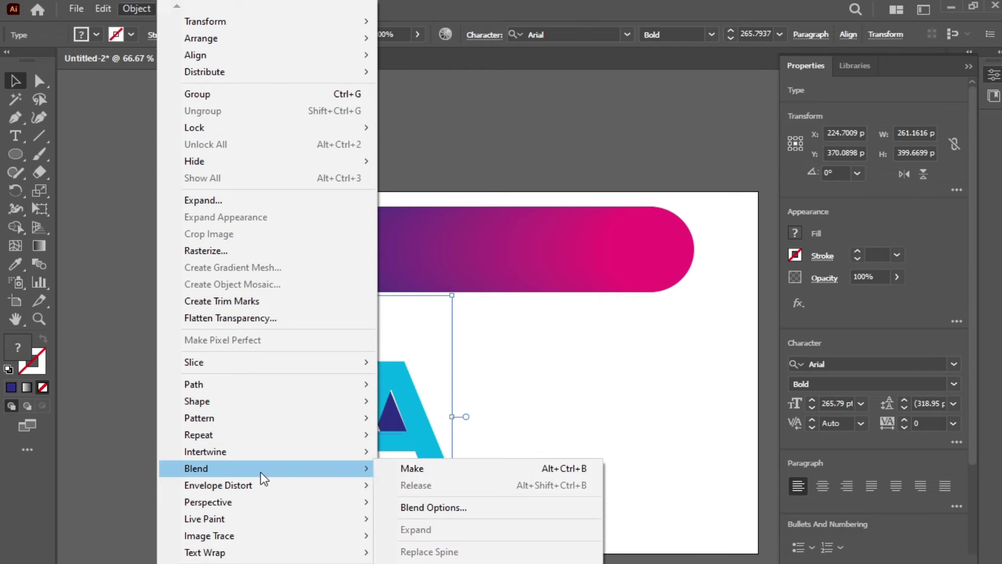
{"action": "left_click", "coordinate": [443, 468]}
{"action": "left_click_drag", "start_coordinate": [396, 401], "coordinate": [382, 319]}
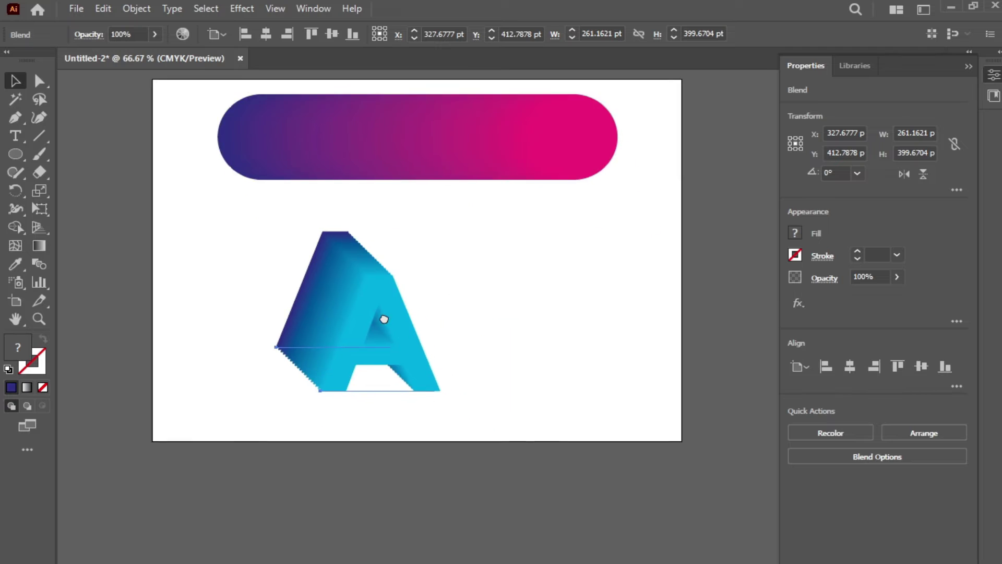
{"action": "key", "text": "ctrl+plus"}
{"action": "key", "text": "ctrl+plus"}
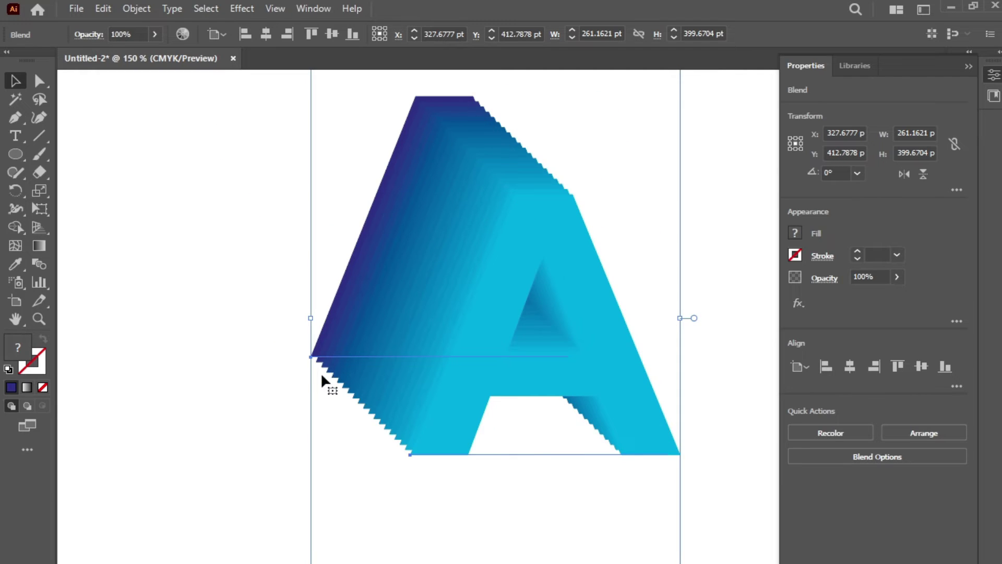
Step: Raise the letter blend's specified steps to 106 to smooth its stepped edges
{"action": "left_click", "coordinate": [127, 8]}
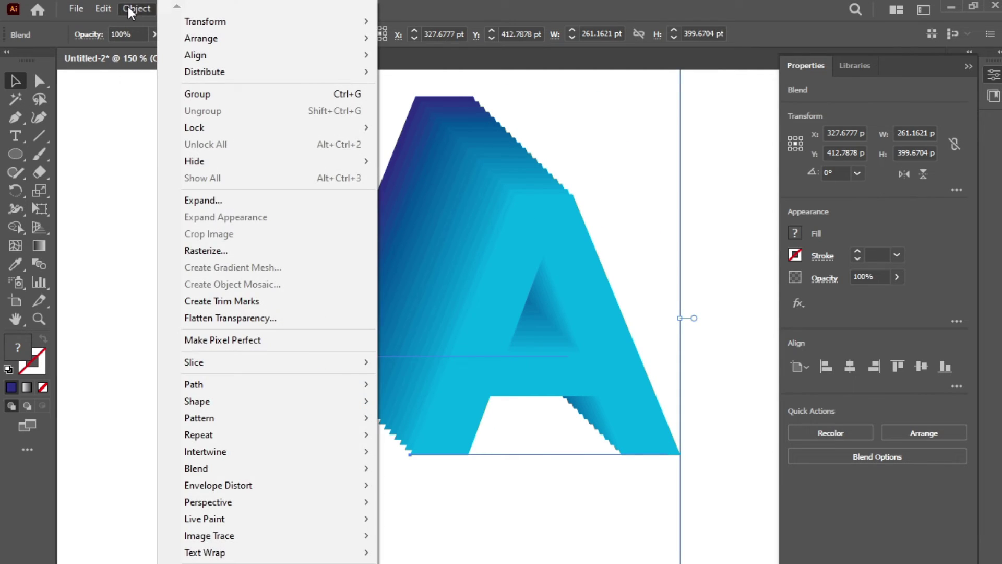
{"action": "left_click", "coordinate": [131, 9]}
{"action": "left_click", "coordinate": [133, 9]}
{"action": "mouse_move", "coordinate": [324, 468]}
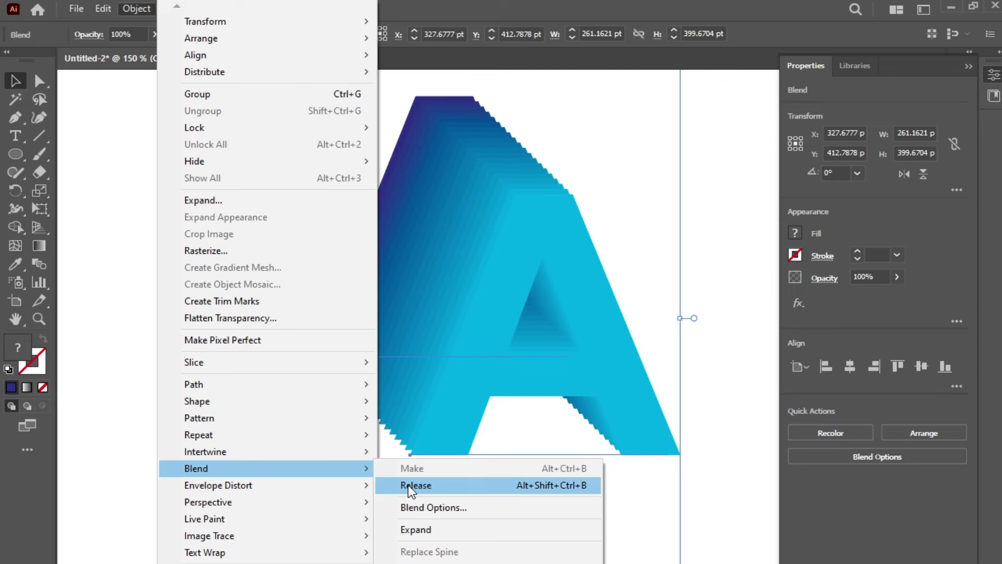
{"action": "left_click", "coordinate": [435, 510]}
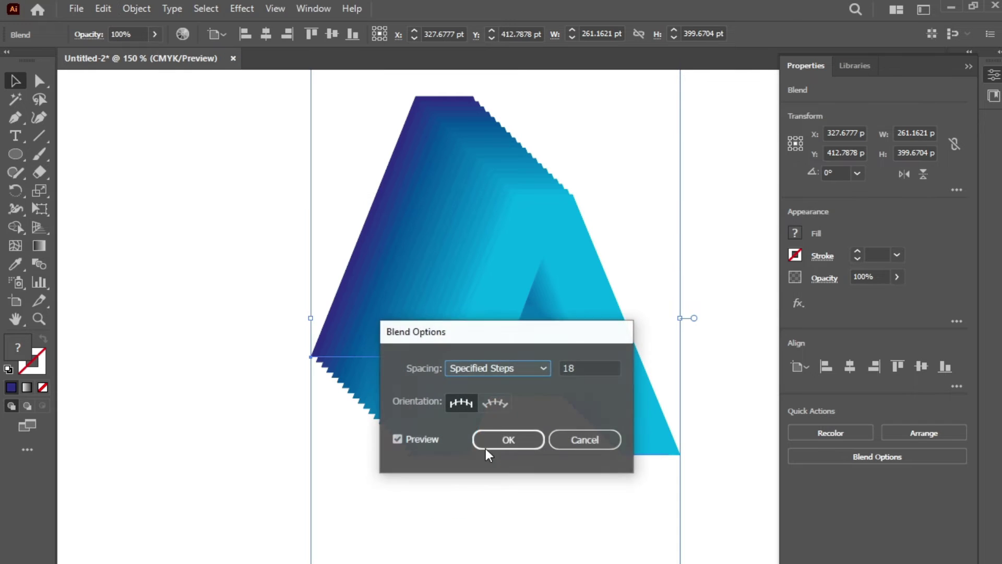
{"action": "left_click", "coordinate": [584, 364]}
{"action": "key", "text": "Up"}
{"action": "key", "text": "Up"}
{"action": "key", "text": "Up"}
{"action": "key", "text": "Up"}
{"action": "key", "text": "Up"}
{"action": "key", "text": "Up"}
{"action": "key", "text": "Up"}
{"action": "key", "text": "Up"}
{"action": "key", "text": "Up"}
{"action": "key", "text": "Up"}
{"action": "key", "text": "Up"}
{"action": "key", "text": "Up"}
{"action": "key", "text": "Up"}
{"action": "key", "text": "Up"}
{"action": "key", "text": "Up"}
{"action": "key", "text": "Up"}
{"action": "key", "text": "Up"}
{"action": "key", "text": "Up"}
{"action": "key", "text": "Up"}
{"action": "key", "text": "Up"}
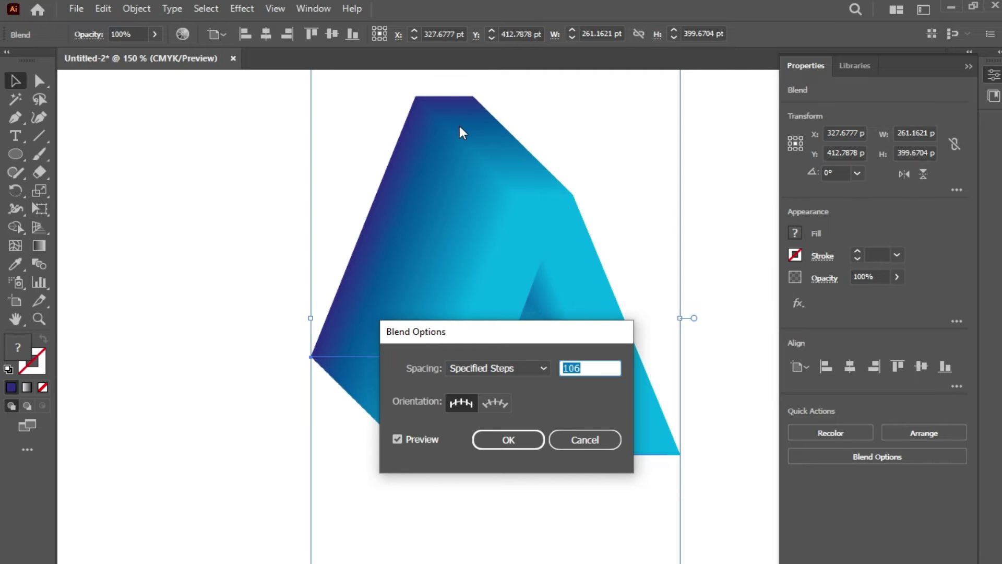
{"action": "left_click", "coordinate": [518, 436]}
Step: Move the blended A up and left beneath the bar's left end, to about X 200 pt, Y 377 pt
{"action": "key", "text": "ctrl+minus"}
{"action": "key", "text": "ctrl+minus"}
{"action": "key", "text": "ctrl+minus"}
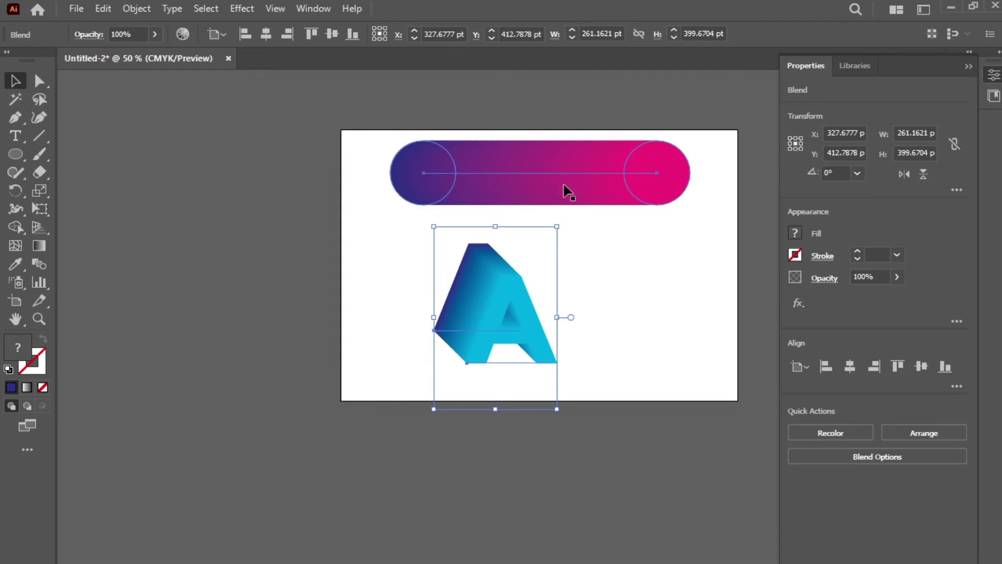
{"action": "left_click", "coordinate": [157, 186]}
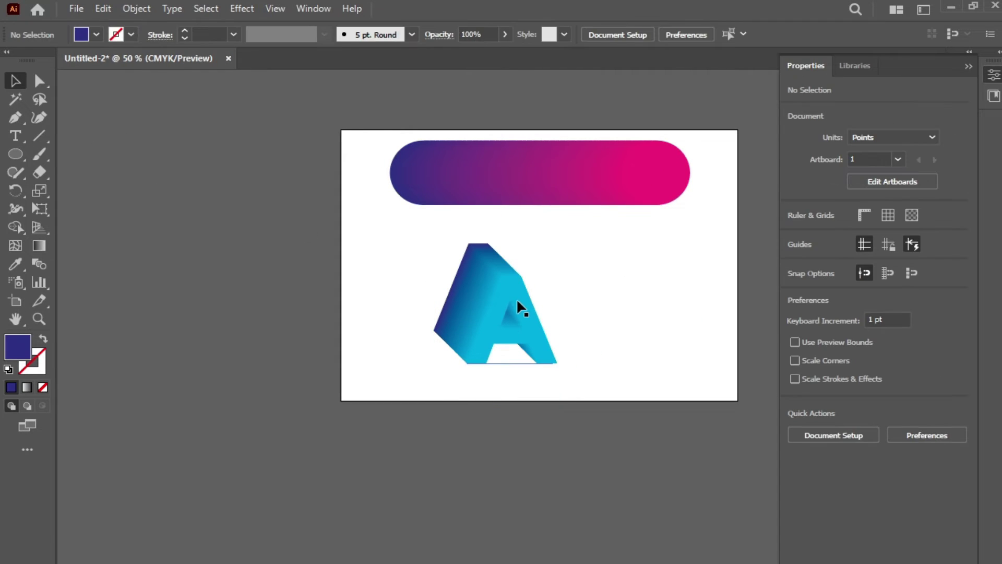
{"action": "left_click_drag", "start_coordinate": [519, 306], "coordinate": [459, 284]}
{"action": "left_click_drag", "start_coordinate": [404, 310], "coordinate": [324, 325]}
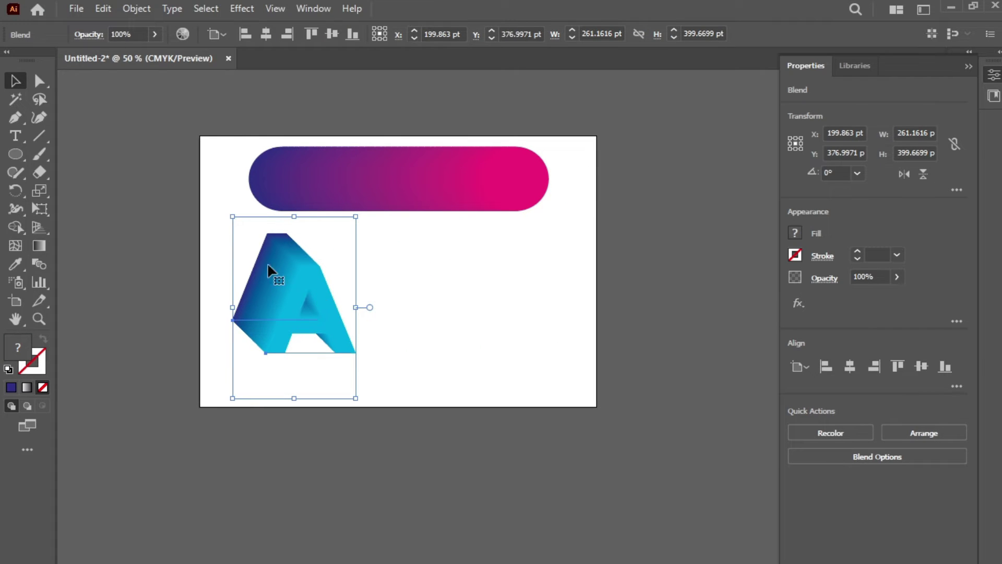
Step: Slant the gradient bar upward by moving its blend spine's end anchors, placing the pink end at about X 768 pt, Y -149 pt
{"action": "left_click", "coordinate": [214, 108]}
{"action": "left_click", "coordinate": [32, 85]}
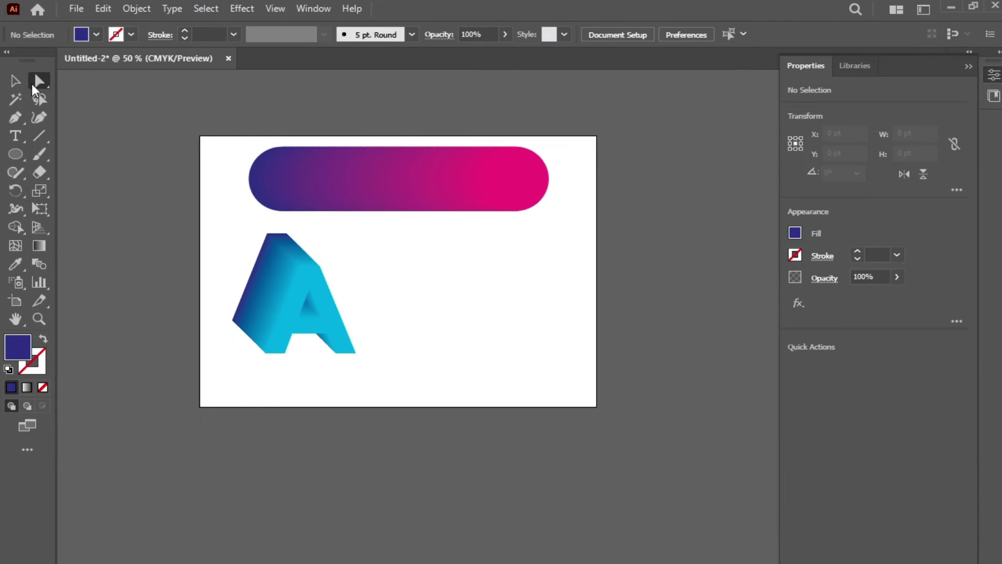
{"action": "left_click", "coordinate": [394, 179]}
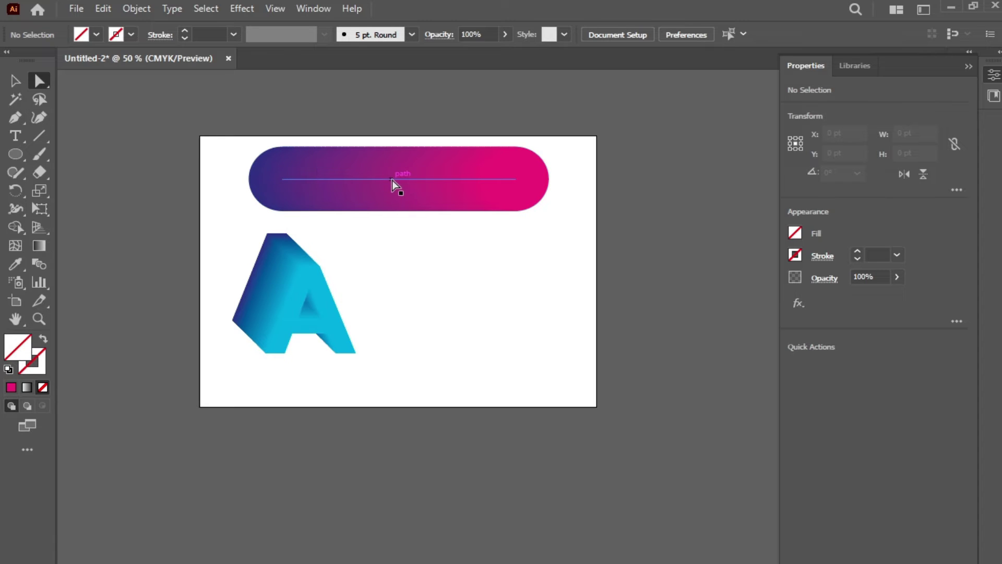
{"action": "left_click", "coordinate": [392, 180]}
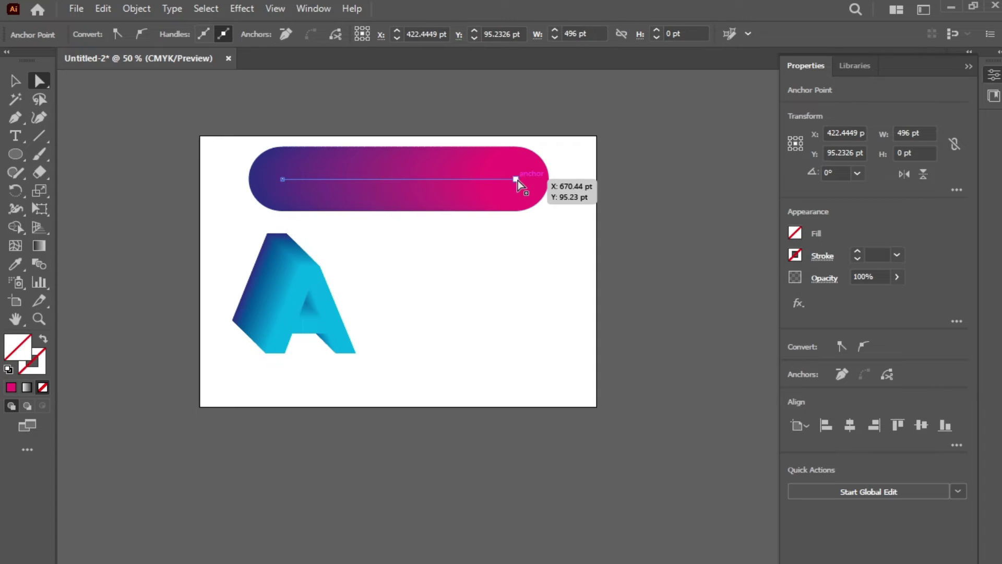
{"action": "left_click_drag", "start_coordinate": [515, 179], "coordinate": [530, 119]}
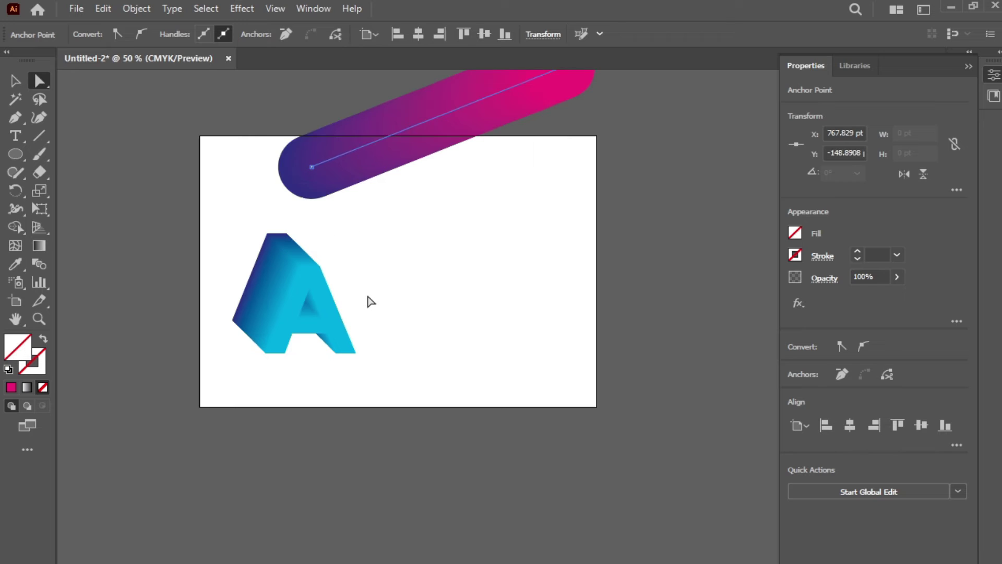
{"action": "left_click", "coordinate": [367, 296]}
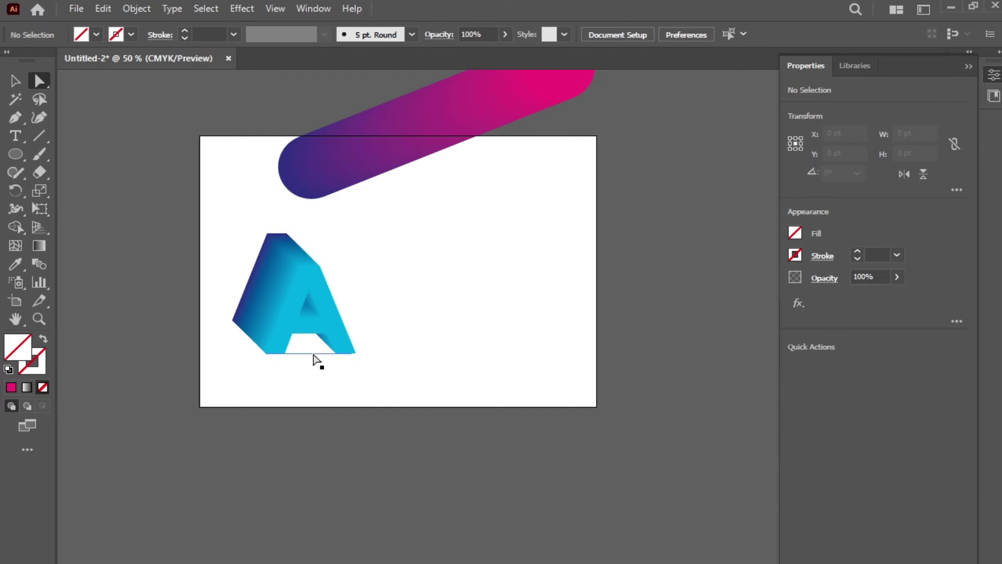
Step: Move the blend's cyan A toward the artboard's right side and the dark blue A just behind it, to about X 702 pt, Y 395 pt
{"action": "left_click_drag", "start_coordinate": [313, 354], "coordinate": [520, 359]}
{"action": "left_click", "coordinate": [234, 321]}
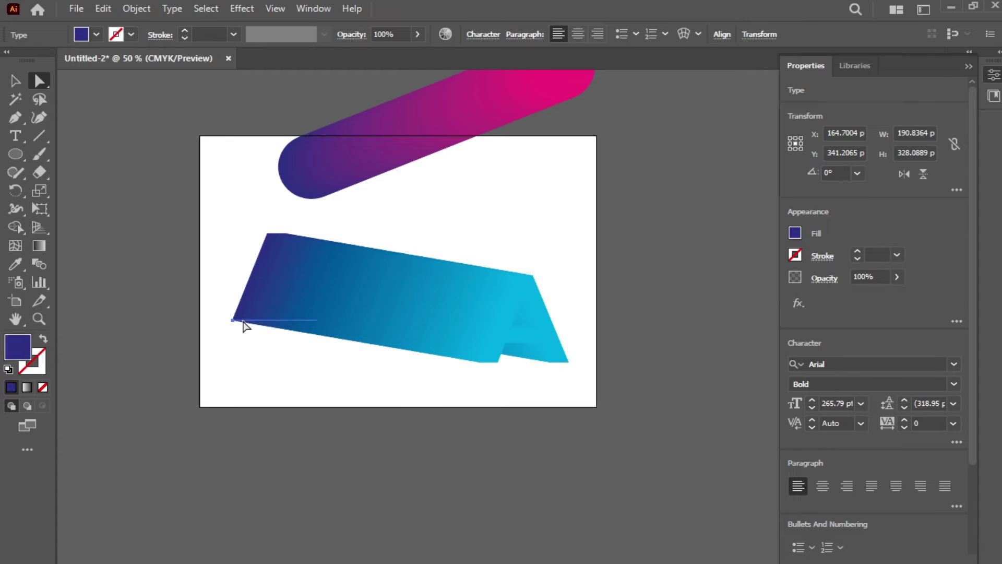
{"action": "left_click_drag", "start_coordinate": [243, 326], "coordinate": [497, 346]}
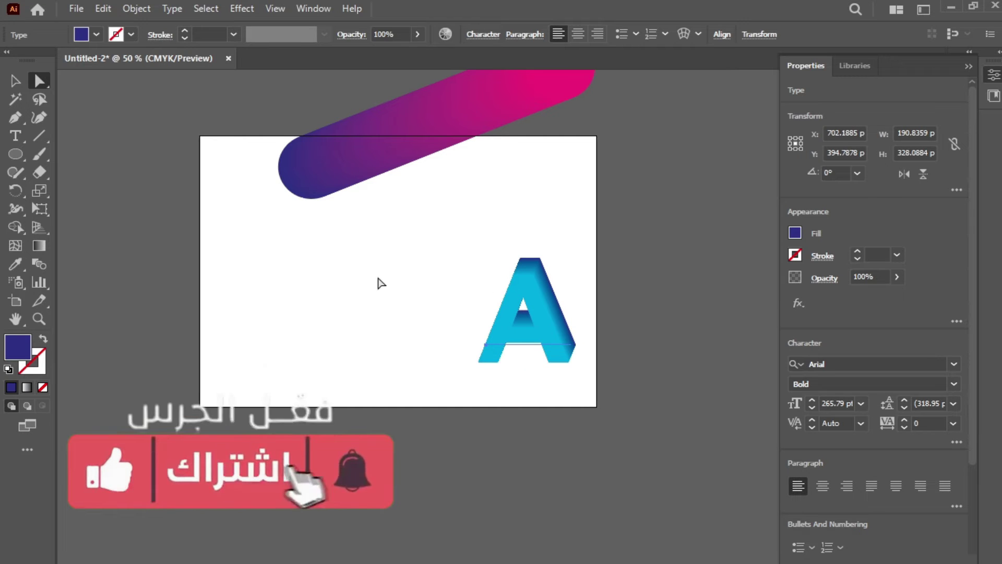
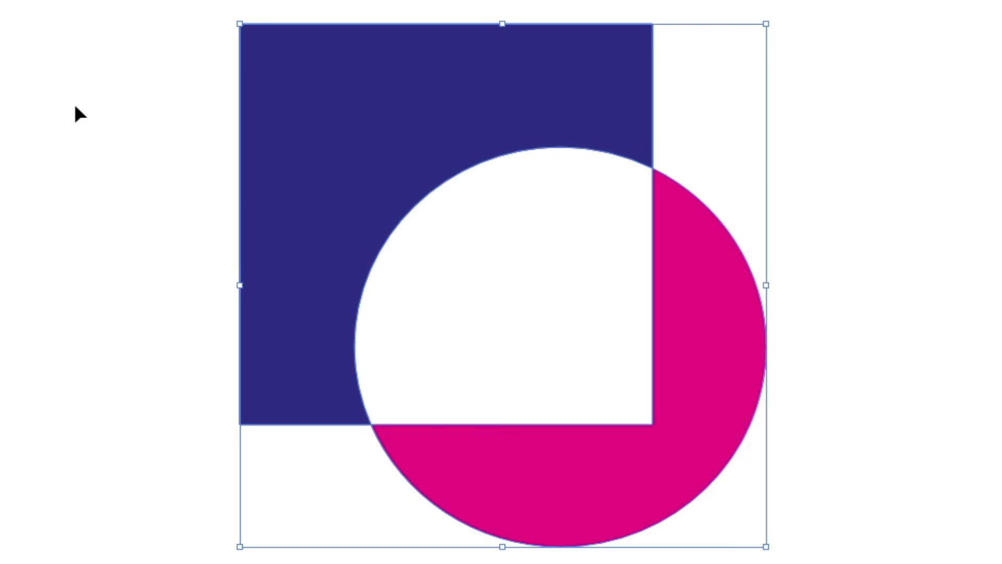
Step: Pull the cut pink piece away from the dark blue square, and undo back to the uncut circle and square
{"action": "left_click", "coordinate": [86, 121]}
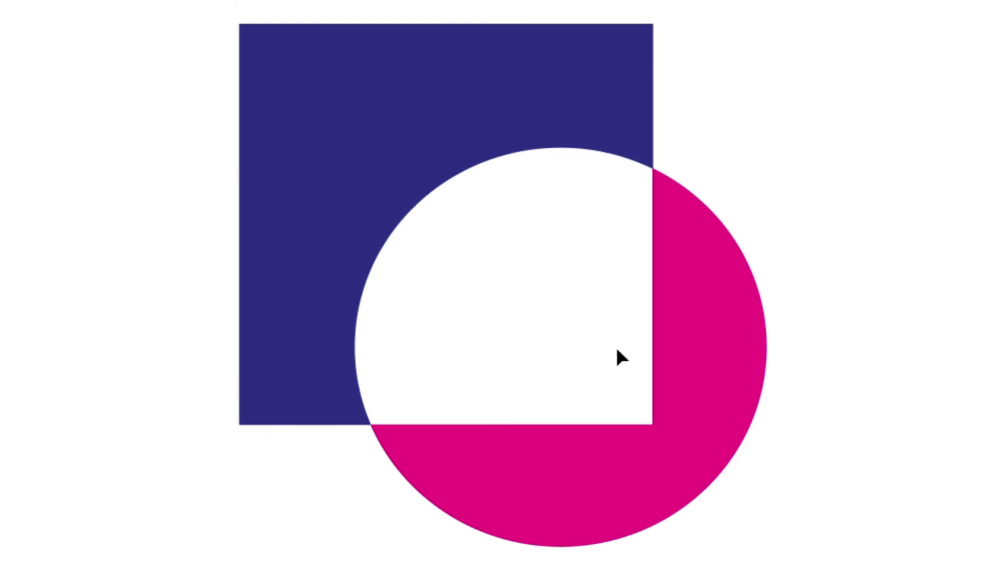
{"action": "left_click_drag", "start_coordinate": [701, 346], "coordinate": [777, 401]}
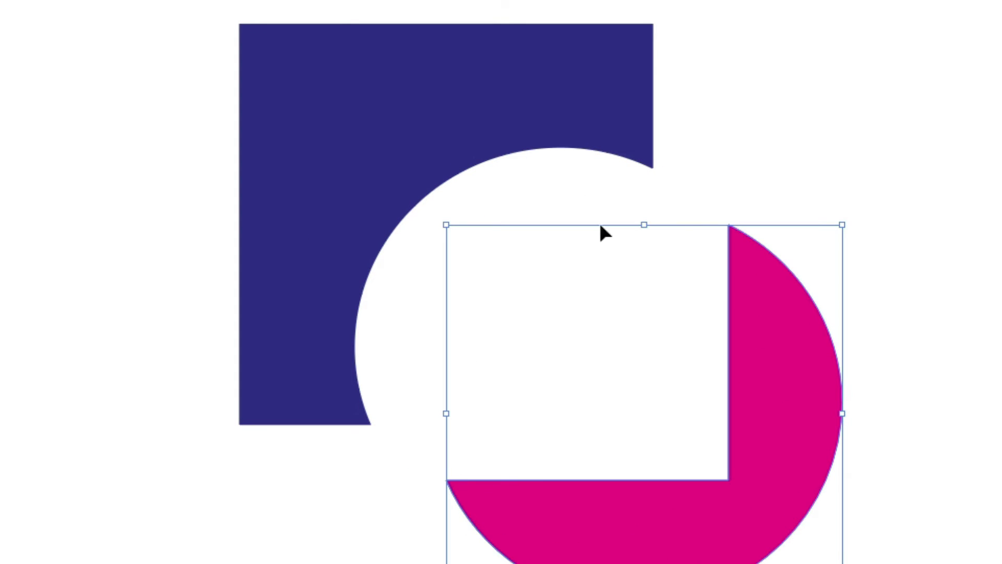
{"action": "left_click_drag", "start_coordinate": [526, 125], "coordinate": [504, 103]}
{"action": "key", "text": "ctrl+z"}
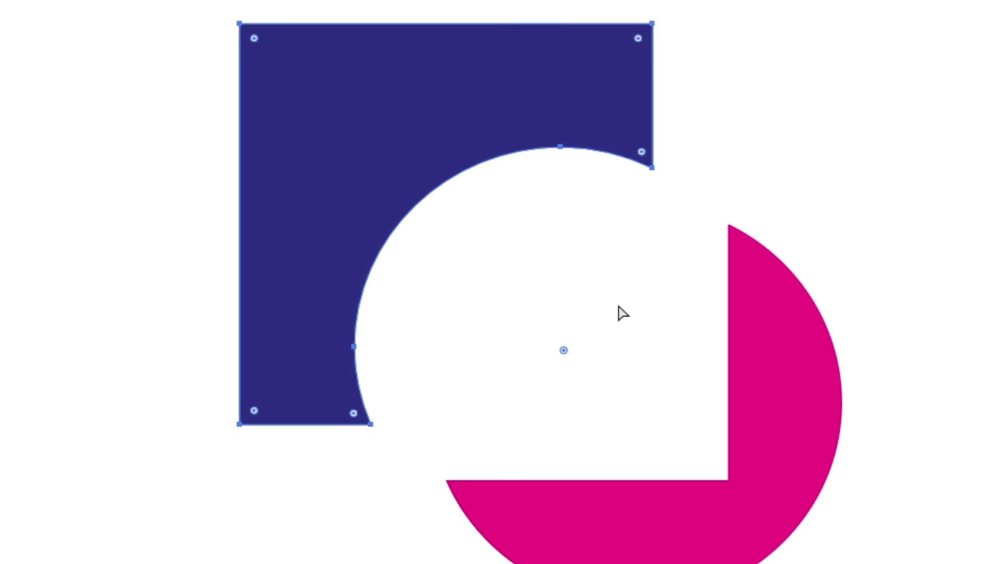
Step: Move the pink circle up and left over the dark blue square and select both shapes
{"action": "left_click_drag", "start_coordinate": [690, 396], "coordinate": [661, 311]}
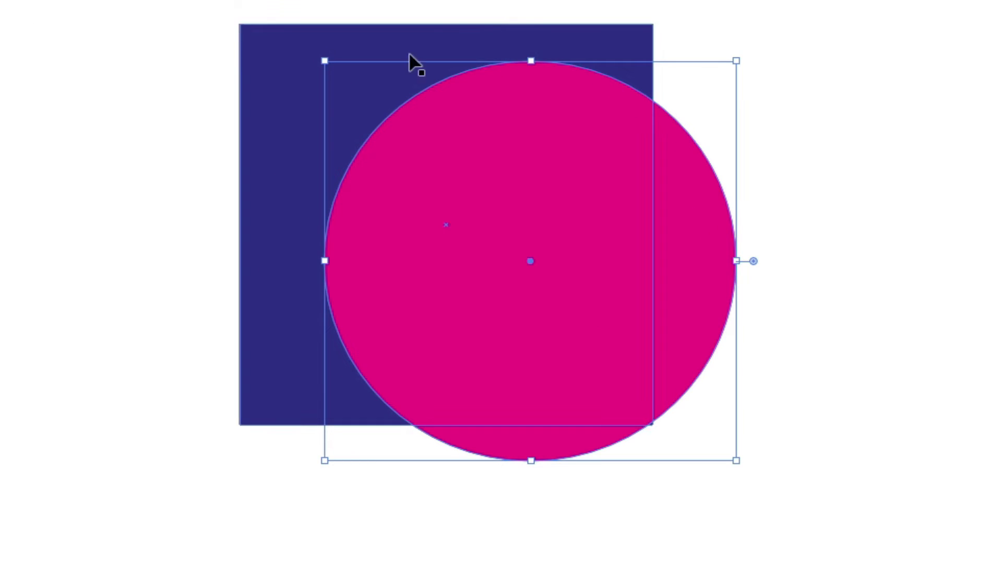
{"action": "left_click_drag", "start_coordinate": [771, 13], "coordinate": [188, 495]}
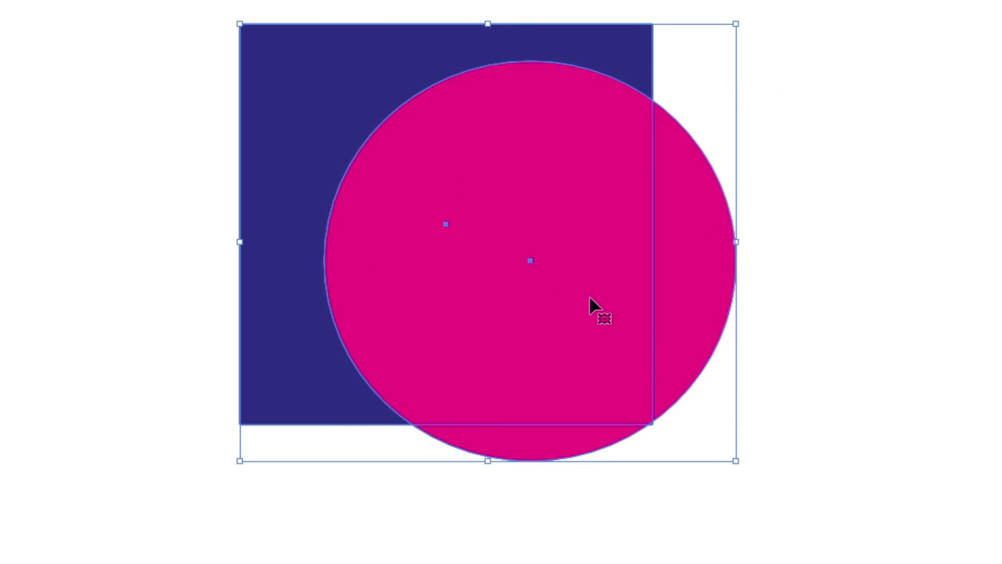
Step: Remove the circle's regions and the leftover fragment with Shape Builder, and move the remaining dark blue shape slightly down
{"action": "key", "text": "shift+m"}
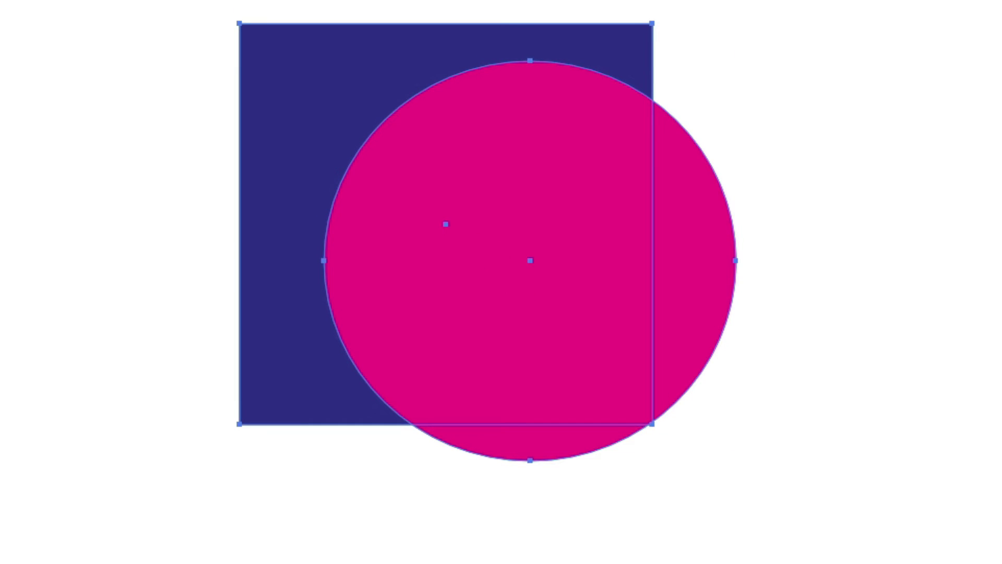
{"action": "mouse_move", "coordinate": [706, 435]}
{"action": "left_mouse_down"}
{"action": "mouse_move", "coordinate": [528, 286]}
{"action": "mouse_move", "coordinate": [562, 358]}
{"action": "left_mouse_up"}
{"action": "left_click", "coordinate": [545, 444], "text": "alt"}
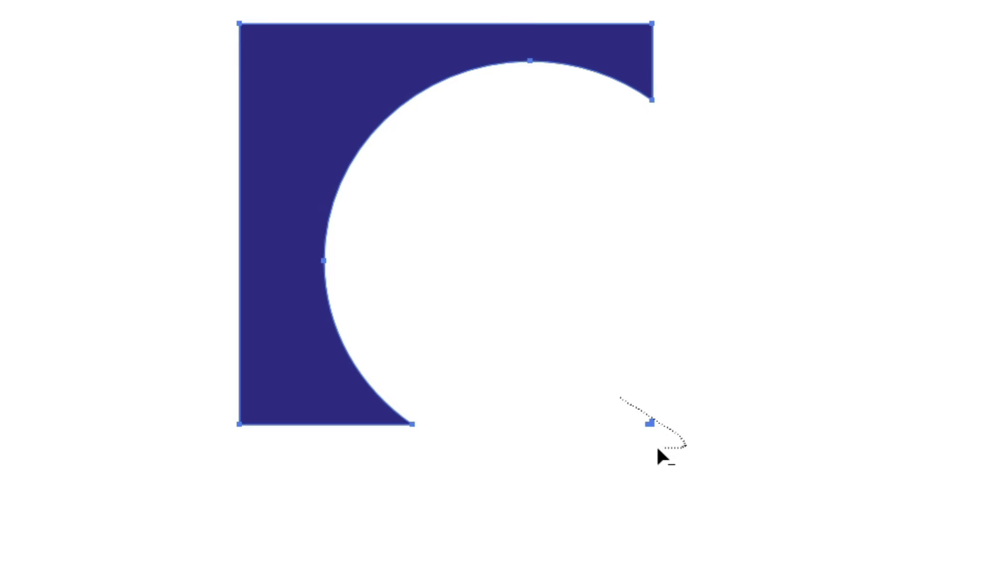
{"action": "mouse_move", "coordinate": [649, 430]}
{"action": "left_mouse_down"}
{"action": "mouse_move", "coordinate": [644, 417]}
{"action": "mouse_move", "coordinate": [652, 428]}
{"action": "left_mouse_up"}
{"action": "key", "text": "v"}
{"action": "left_click_drag", "start_coordinate": [325, 99], "coordinate": [330, 151]}
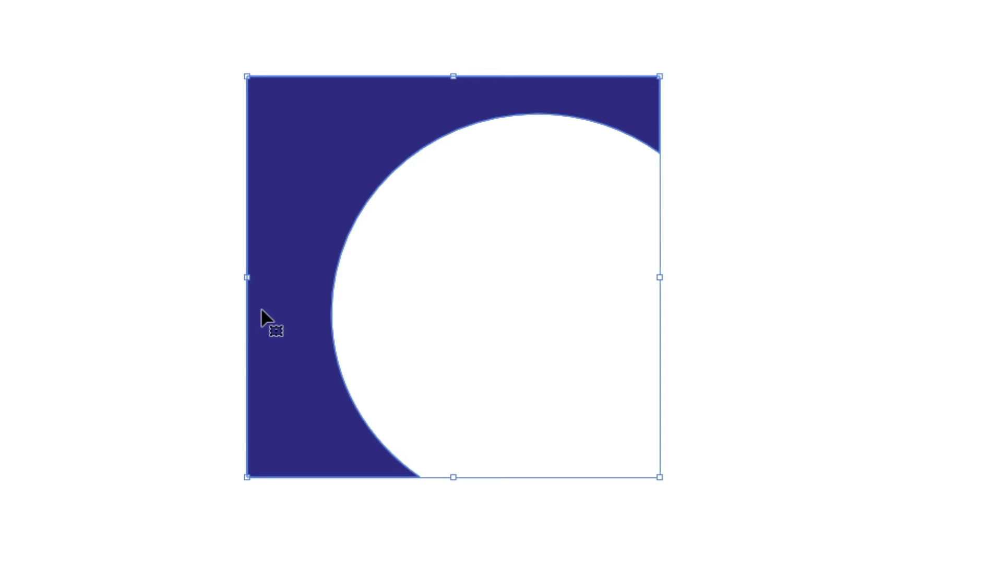
Step: Undo the shape's move and the Shape Builder removals
{"action": "key", "text": "a"}
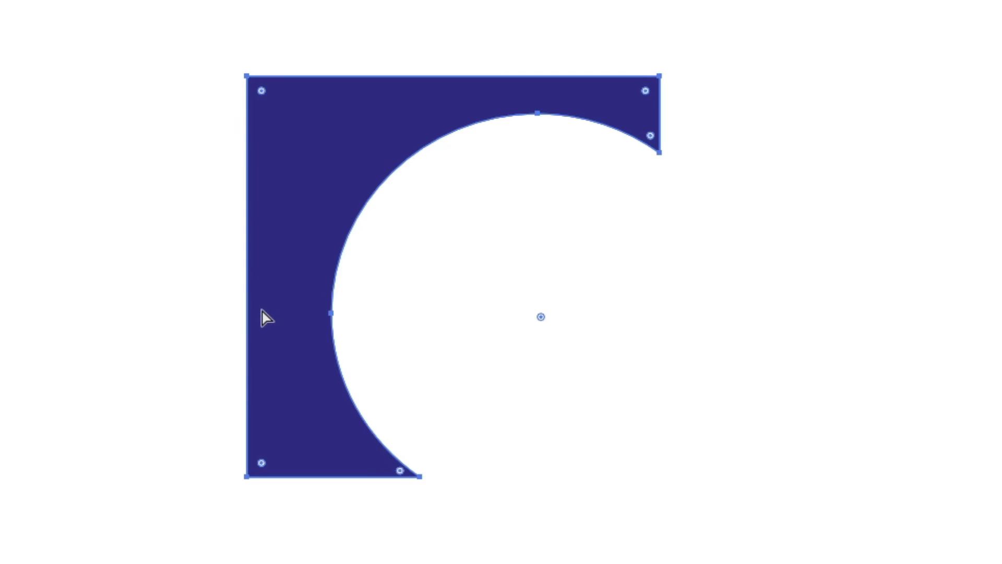
{"action": "key", "text": "ctrl+z"}
{"action": "key", "text": "ctrl+z"}
{"action": "key", "text": "ctrl+z"}
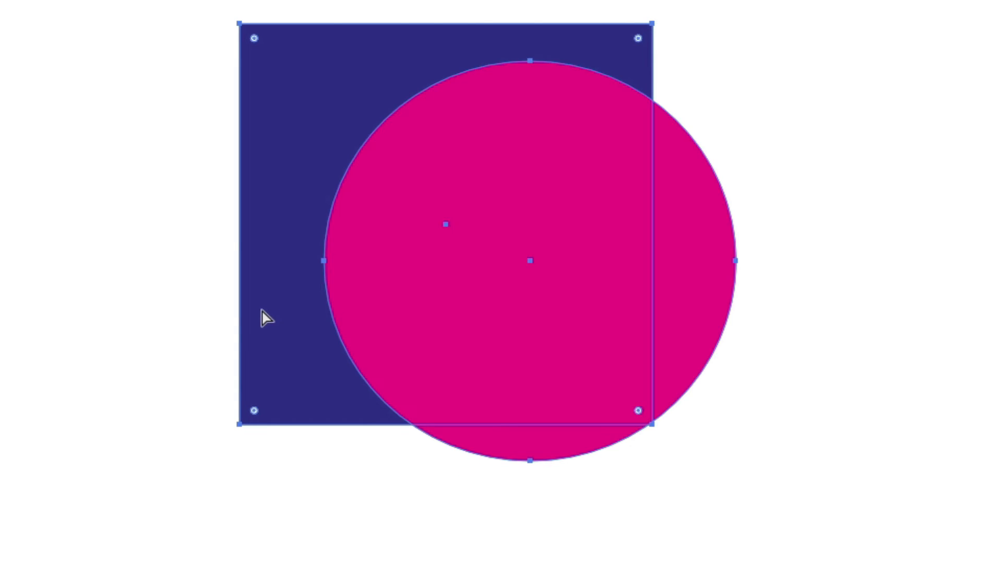
Step: Merge adjoining regions of the overlapping pink circle and dark blue square with Shape Builder and clear the selection
{"action": "key", "text": "v"}
{"action": "key", "text": "shift+m"}
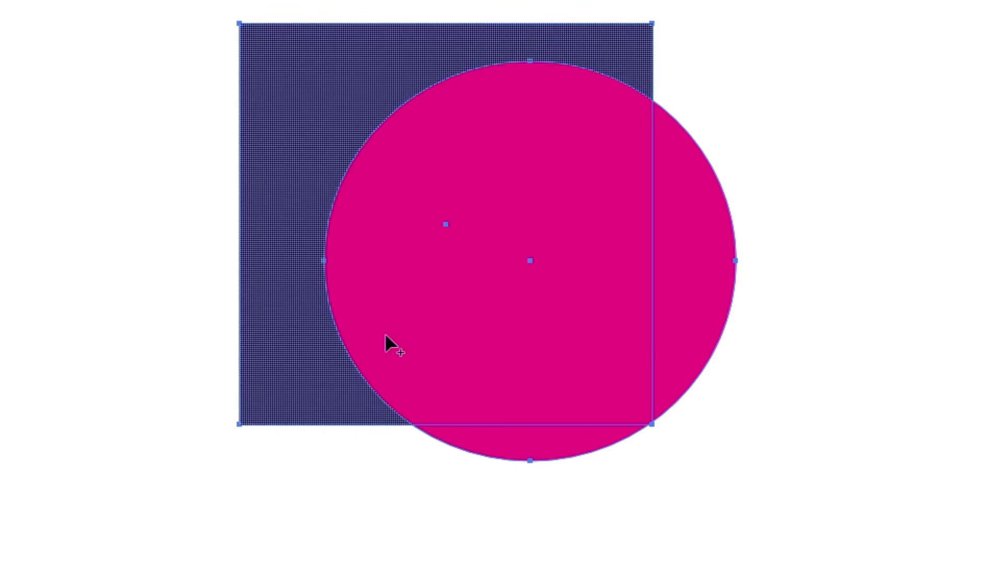
{"action": "mouse_move", "coordinate": [676, 271]}
{"action": "left_mouse_down"}
{"action": "mouse_move", "coordinate": [436, 173]}
{"action": "mouse_move", "coordinate": [310, 103]}
{"action": "mouse_move", "coordinate": [534, 438]}
{"action": "left_mouse_up"}
{"action": "key", "text": "v"}
{"action": "key", "text": "ctrl+shift+a"}
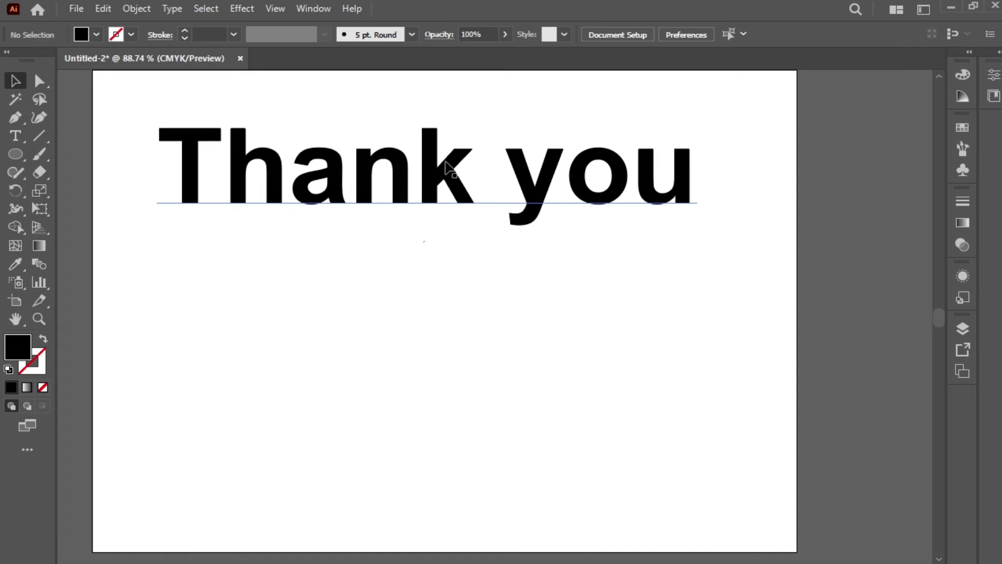
Step: Duplicate the "Thank you" text below the original, move the original to the artboard's upper edge and nudge the copy up
{"action": "left_click_drag", "start_coordinate": [450, 174], "coordinate": [475, 280]}
{"action": "left_click_drag", "start_coordinate": [548, 188], "coordinate": [545, 116]}
{"action": "left_click_drag", "start_coordinate": [537, 335], "coordinate": [541, 303]}
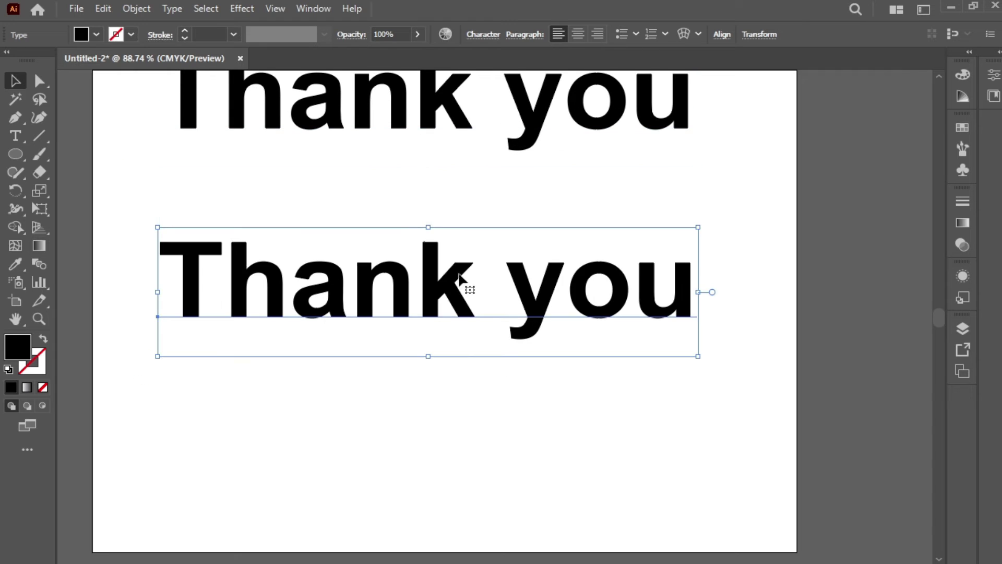
Step: Convert the lower "Thank you" text to outlines and deselect it
{"action": "right_click", "coordinate": [431, 255]}
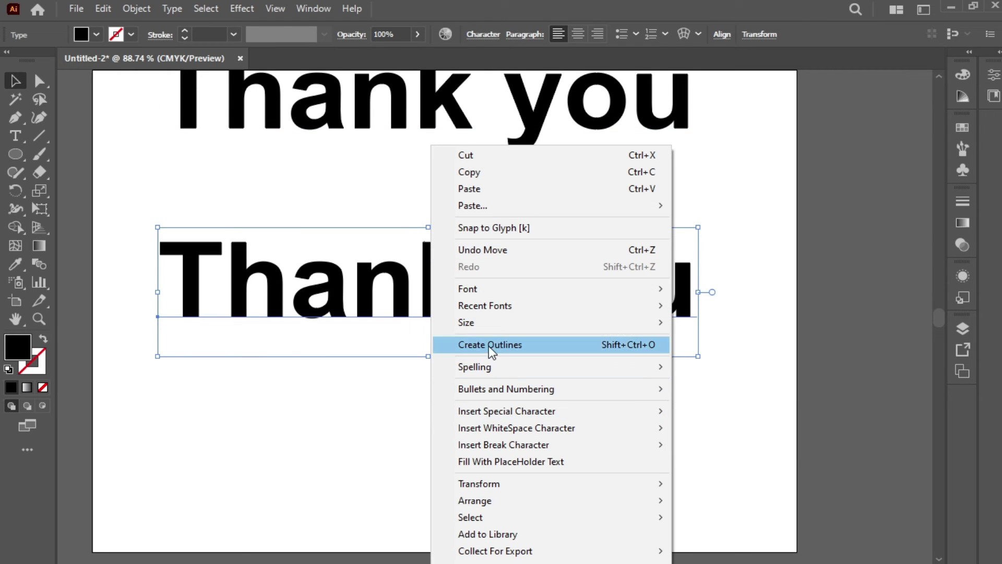
{"action": "left_click", "coordinate": [504, 344]}
{"action": "left_click", "coordinate": [527, 365]}
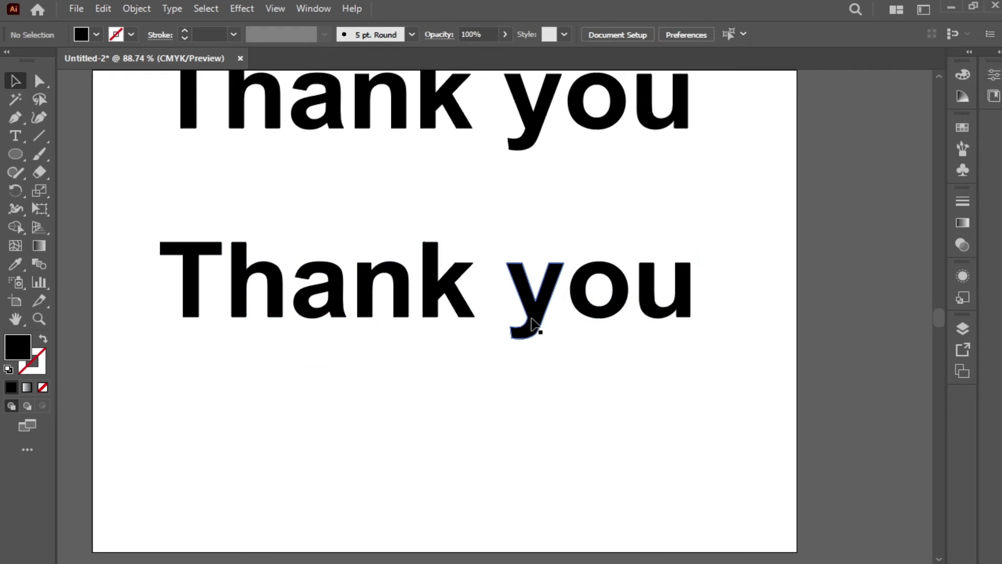
Step: Try moving the outlined y and k individually inside the letter group, and undo the moves
{"action": "double_click", "coordinate": [530, 326]}
{"action": "left_click", "coordinate": [532, 320]}
{"action": "left_click_drag", "start_coordinate": [533, 319], "coordinate": [527, 337]}
{"action": "left_click_drag", "start_coordinate": [458, 295], "coordinate": [463, 315]}
{"action": "key", "text": "ctrl+z"}
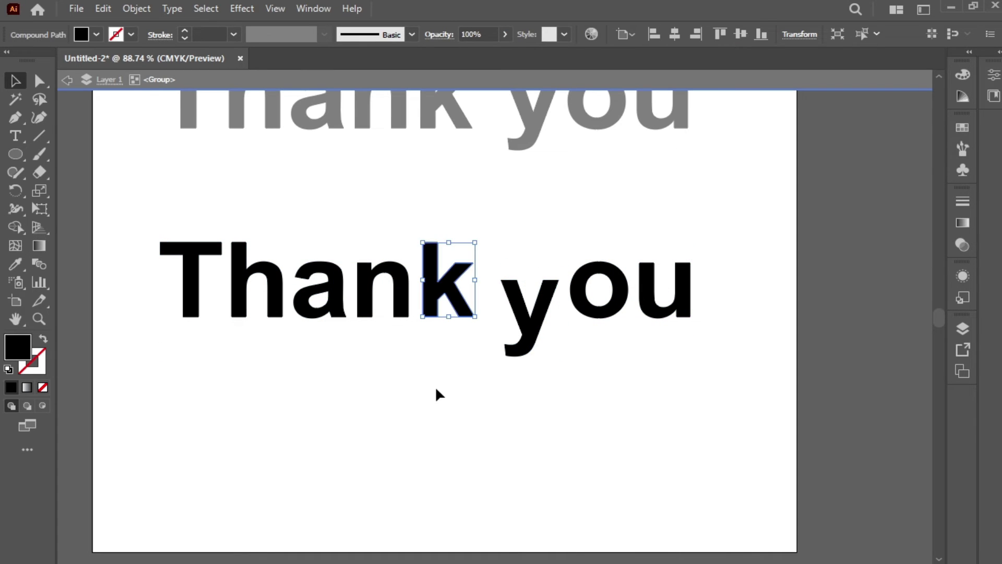
{"action": "key", "text": "ctrl+z"}
{"action": "key", "text": "ctrl+z"}
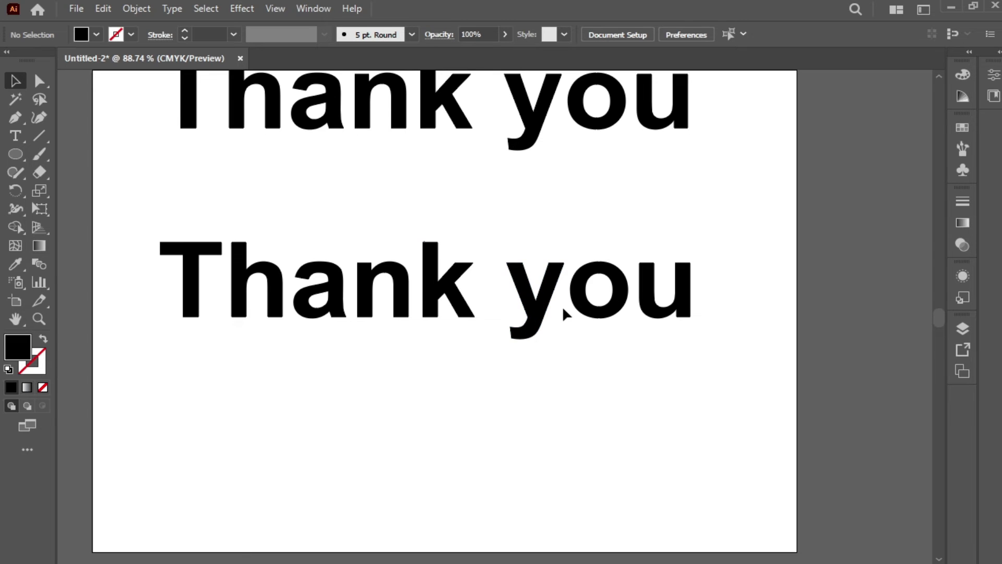
Step: Activate the Pencil tool and select the outlined "Thank you" group for reshaping around the letter k
{"action": "key", "text": "shift+n"}
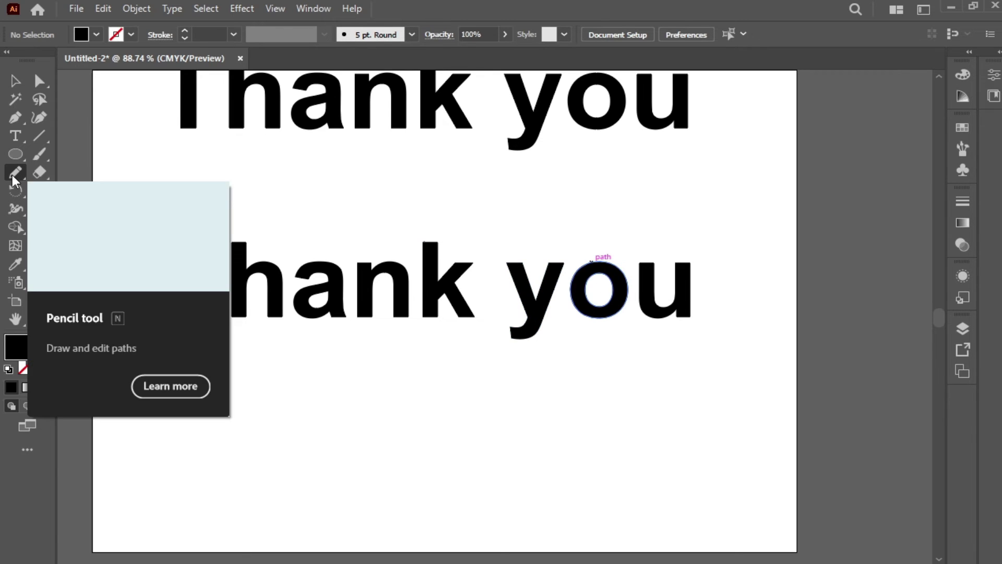
{"action": "left_click", "coordinate": [16, 175]}
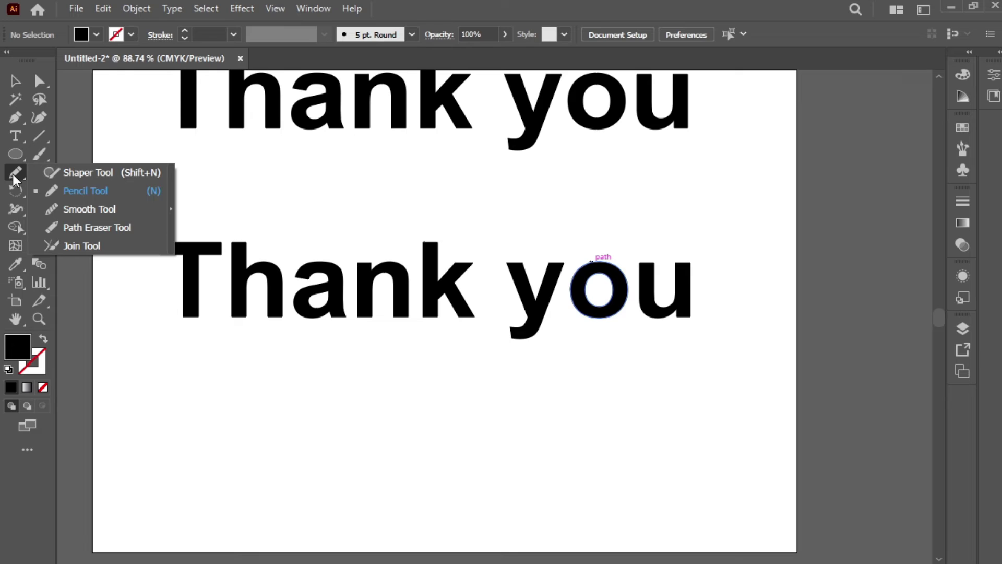
{"action": "left_click", "coordinate": [79, 195]}
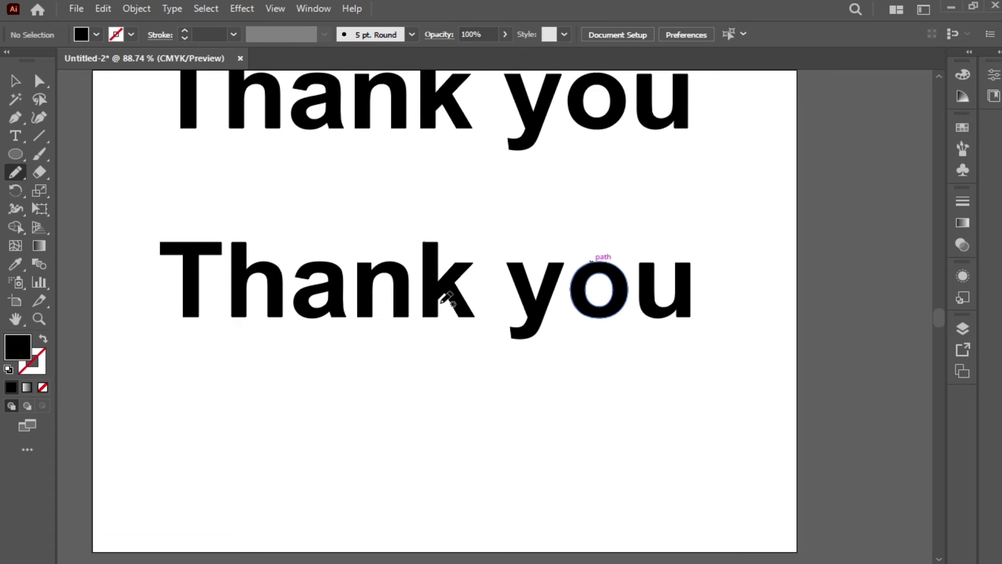
{"action": "key", "text": "ctrl+plus"}
{"action": "key", "text": "ctrl+plus"}
{"action": "key", "text": "ctrl+plus"}
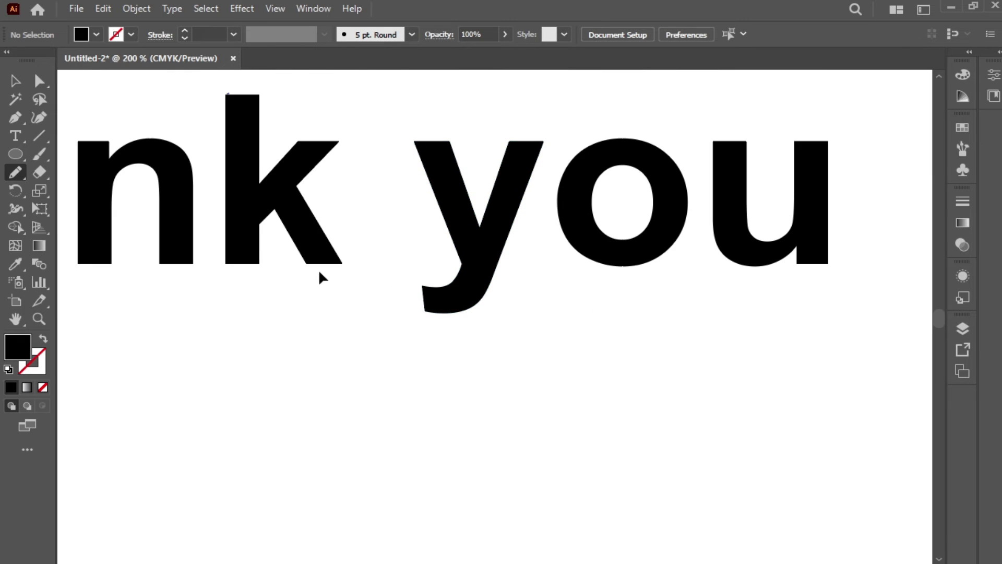
{"action": "left_click", "coordinate": [324, 262], "text": "ctrl"}
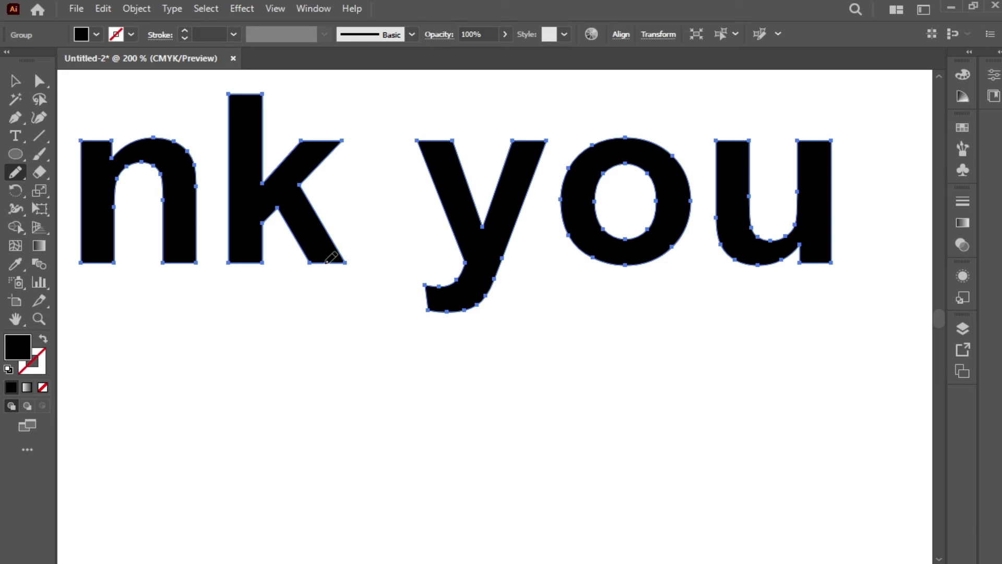
Step: Try a Pencil curve from the k's lower leg, under the y, toward the o, and undo it
{"action": "mouse_move", "coordinate": [324, 257]}
{"action": "left_mouse_down"}
{"action": "mouse_move", "coordinate": [368, 323]}
{"action": "mouse_move", "coordinate": [633, 294]}
{"action": "left_mouse_up"}
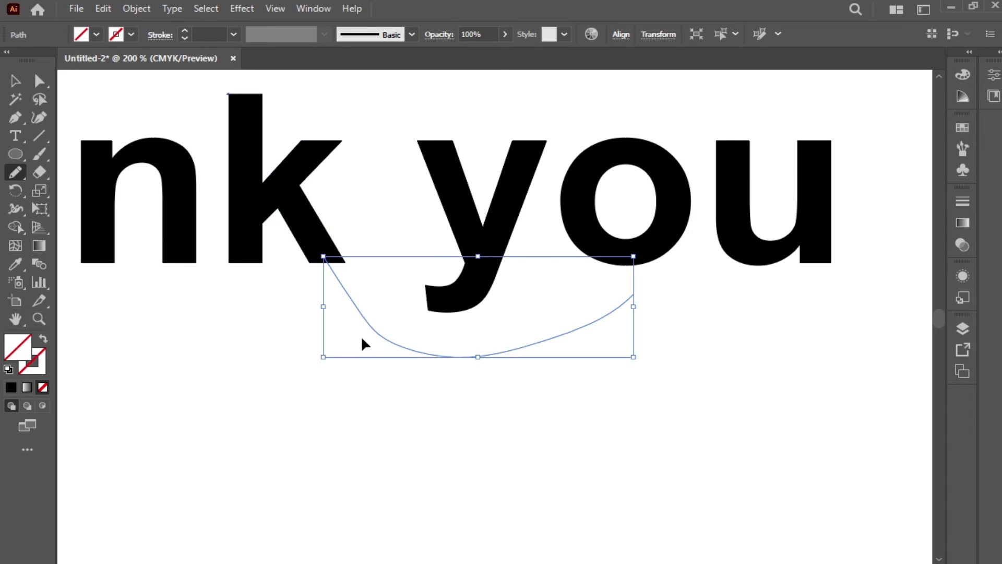
{"action": "key", "text": "ctrl+z"}
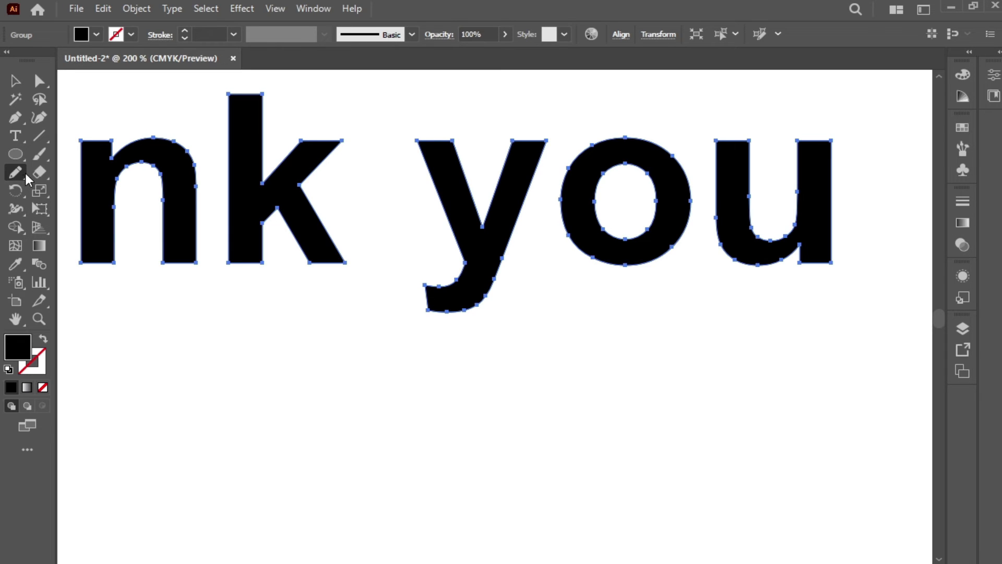
Step: Set the Pencil tool's fidelity to the maximum Smooth setting
{"action": "double_click", "coordinate": [25, 176]}
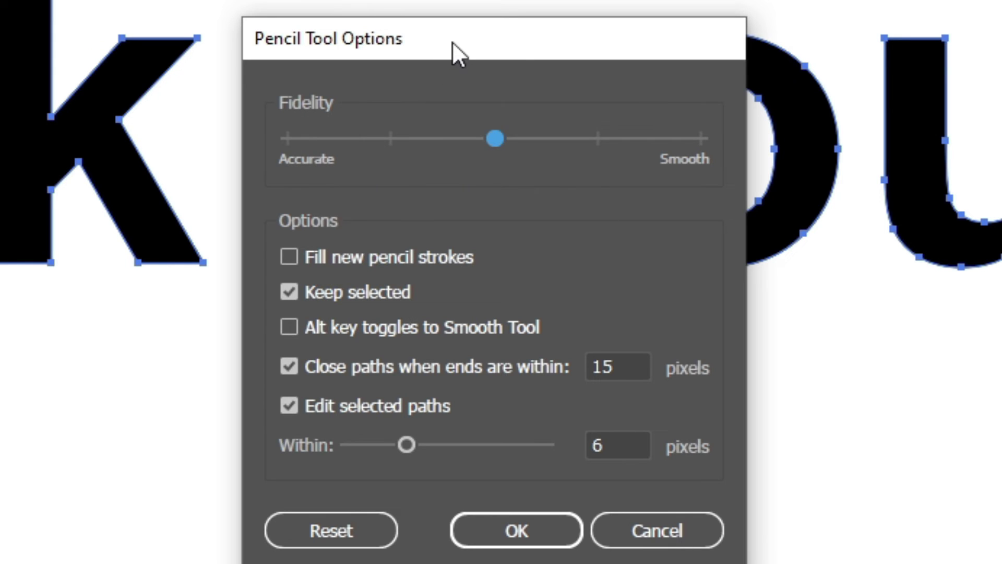
{"action": "mouse_move", "coordinate": [452, 42]}
{"action": "left_mouse_down"}
{"action": "mouse_move", "coordinate": [378, 203]}
{"action": "mouse_move", "coordinate": [466, 114]}
{"action": "left_mouse_up"}
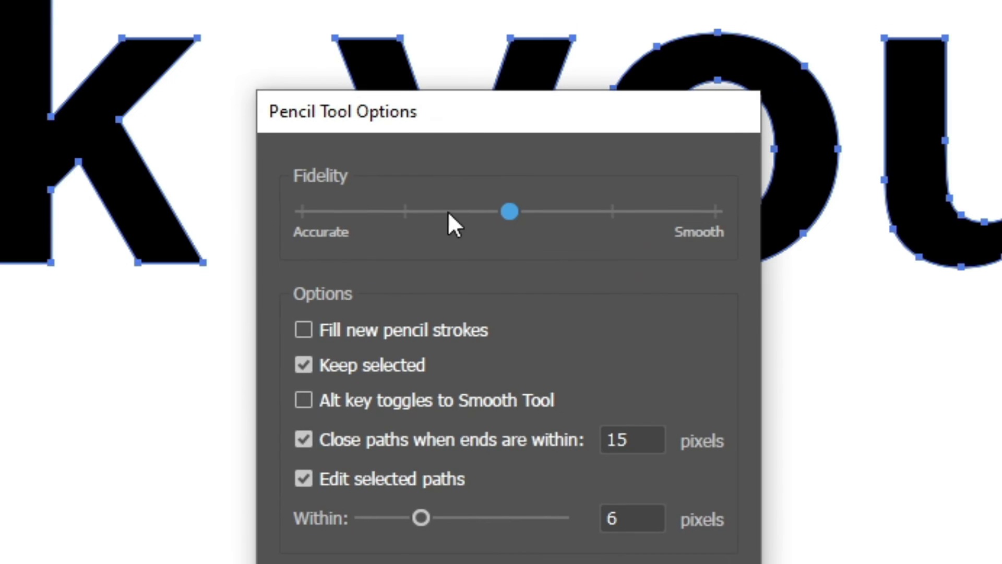
{"action": "left_click_drag", "start_coordinate": [510, 212], "coordinate": [715, 212]}
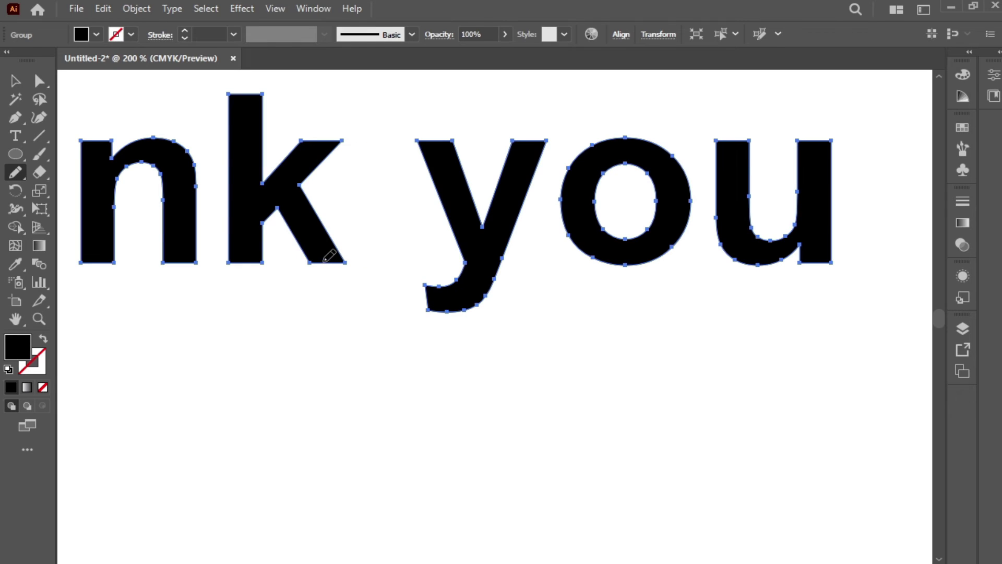
Step: Try a Pencil curve from the foot of the k, under the y, toward the o, and undo it
{"action": "mouse_move", "coordinate": [336, 280]}
{"action": "left_mouse_down"}
{"action": "mouse_move", "coordinate": [382, 324]}
{"action": "mouse_move", "coordinate": [474, 370]}
{"action": "mouse_move", "coordinate": [582, 353]}
{"action": "mouse_move", "coordinate": [640, 299]}
{"action": "left_mouse_up"}
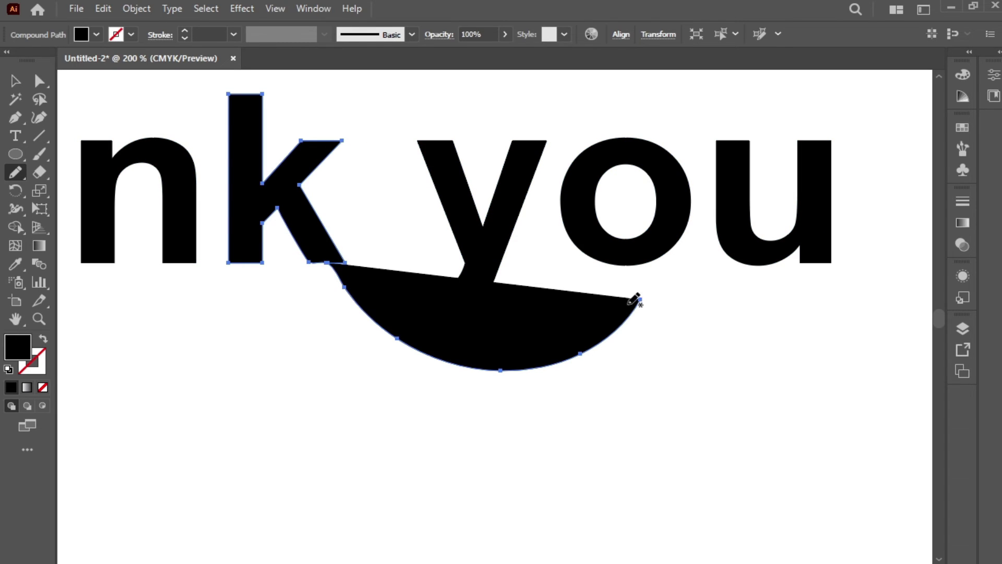
{"action": "left_click", "coordinate": [44, 342]}
{"action": "key", "text": "ctrl+z"}
{"action": "key", "text": "ctrl+z"}
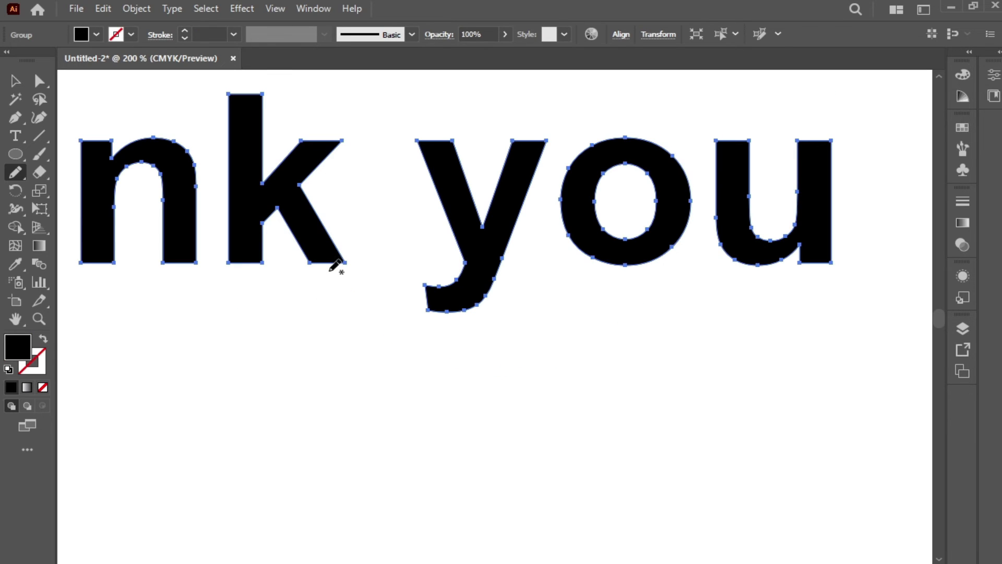
Step: Draw a separate smile-shaped Pencil curve from below the k's leg to under the o and give it a 14 pt black stroke
{"action": "mouse_move", "coordinate": [325, 268]}
{"action": "left_mouse_down"}
{"action": "mouse_move", "coordinate": [378, 316]}
{"action": "mouse_move", "coordinate": [430, 342]}
{"action": "mouse_move", "coordinate": [537, 350]}
{"action": "mouse_move", "coordinate": [641, 293]}
{"action": "left_mouse_up"}
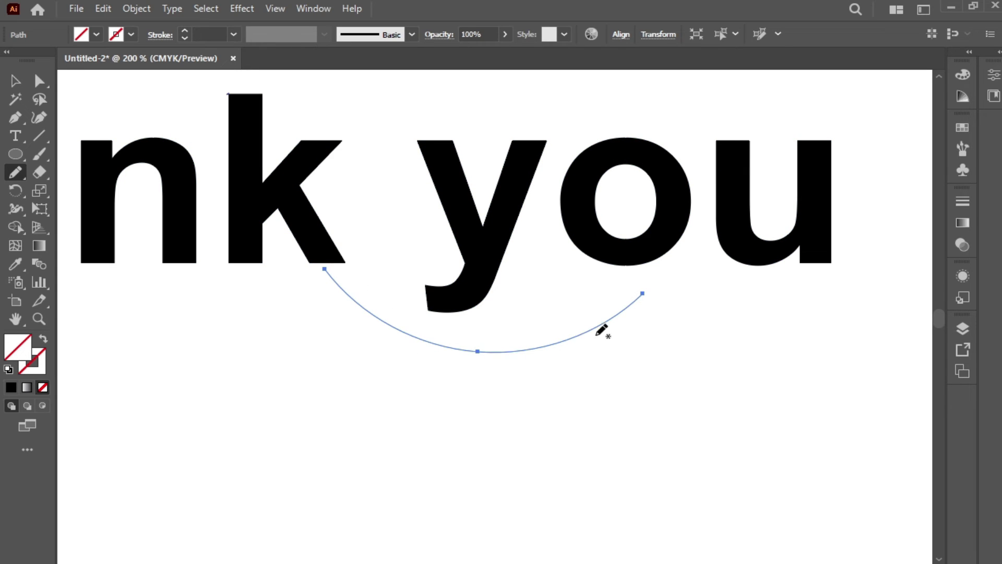
{"action": "key", "text": "v"}
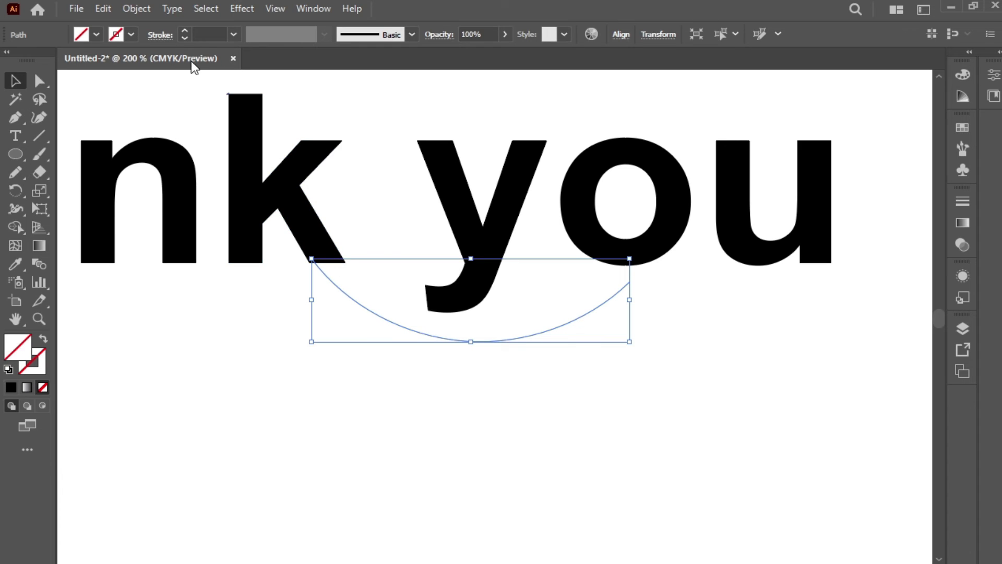
{"action": "left_click", "coordinate": [185, 31]}
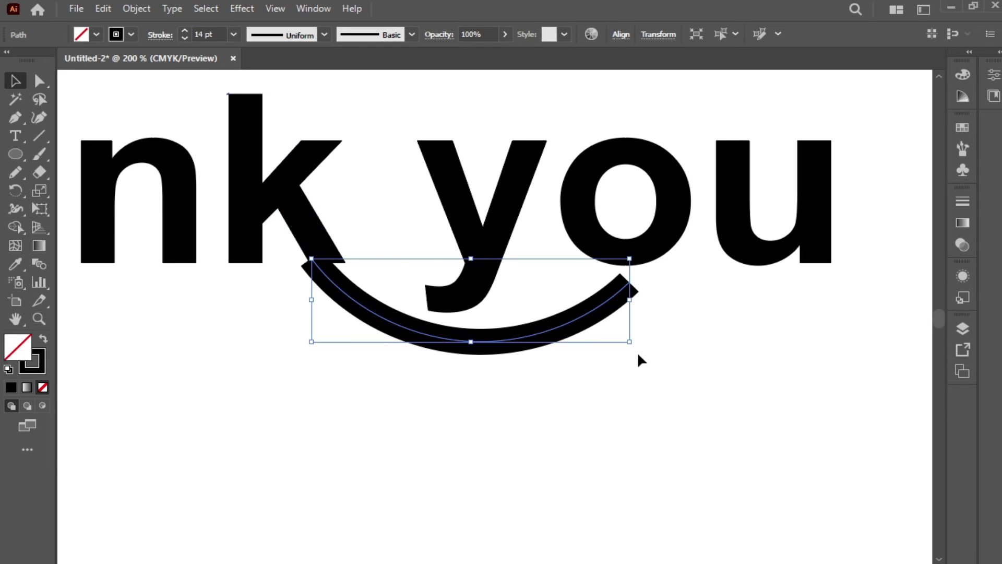
Step: Rotate and place the curve so its start continues the k's leg, and set its stroke to 16 pt
{"action": "left_click_drag", "start_coordinate": [640, 347], "coordinate": [635, 362]}
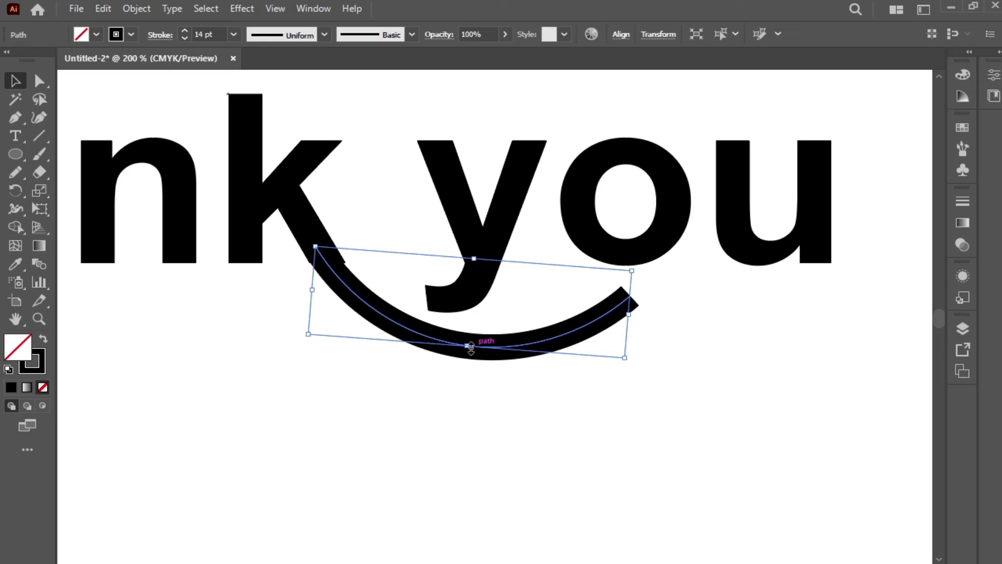
{"action": "left_click", "coordinate": [359, 377]}
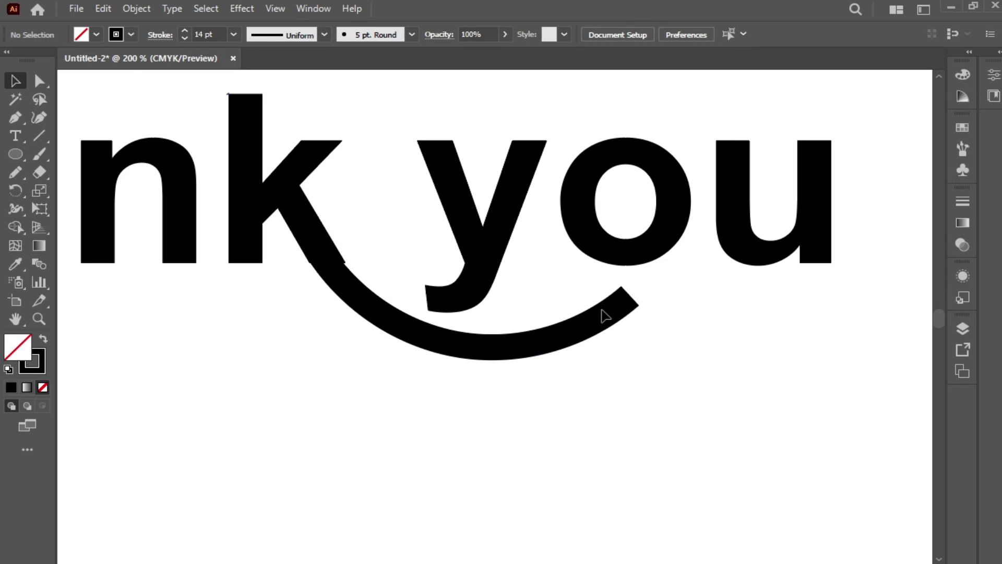
{"action": "left_click", "coordinate": [493, 352]}
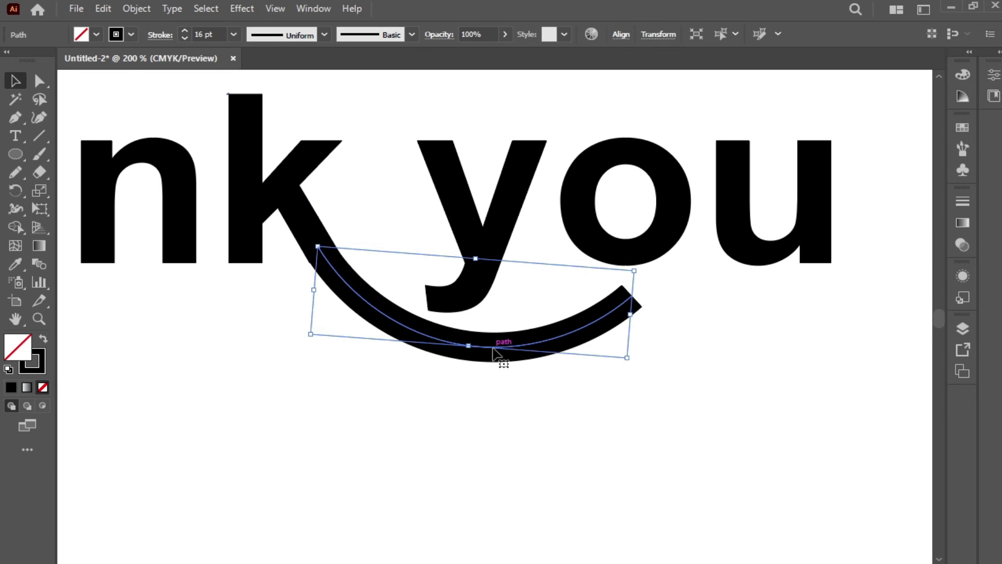
Step: Taper the curve's free end under the o to a point with the Width tool and deselect it
{"action": "left_click", "coordinate": [16, 208]}
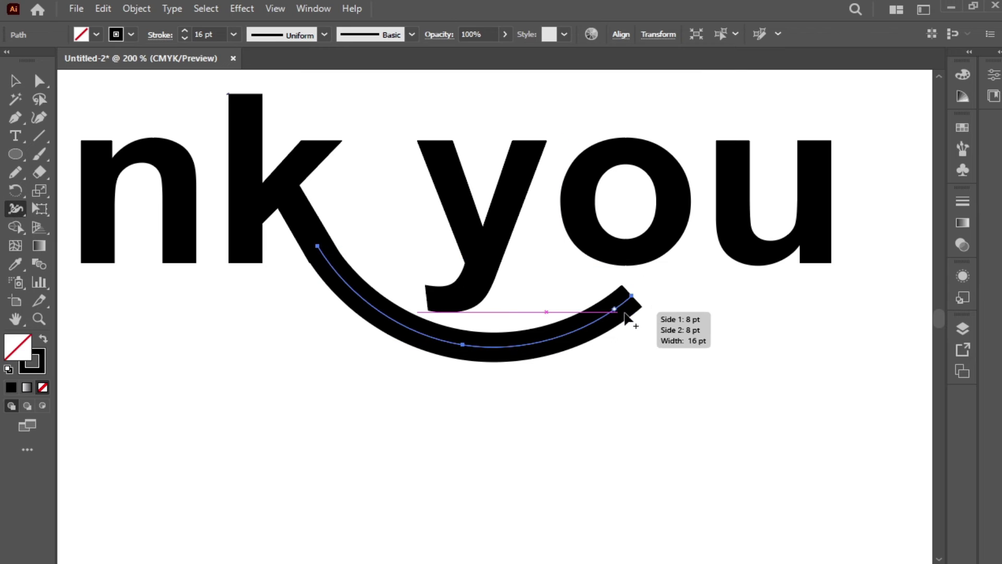
{"action": "left_click_drag", "start_coordinate": [641, 306], "coordinate": [632, 296]}
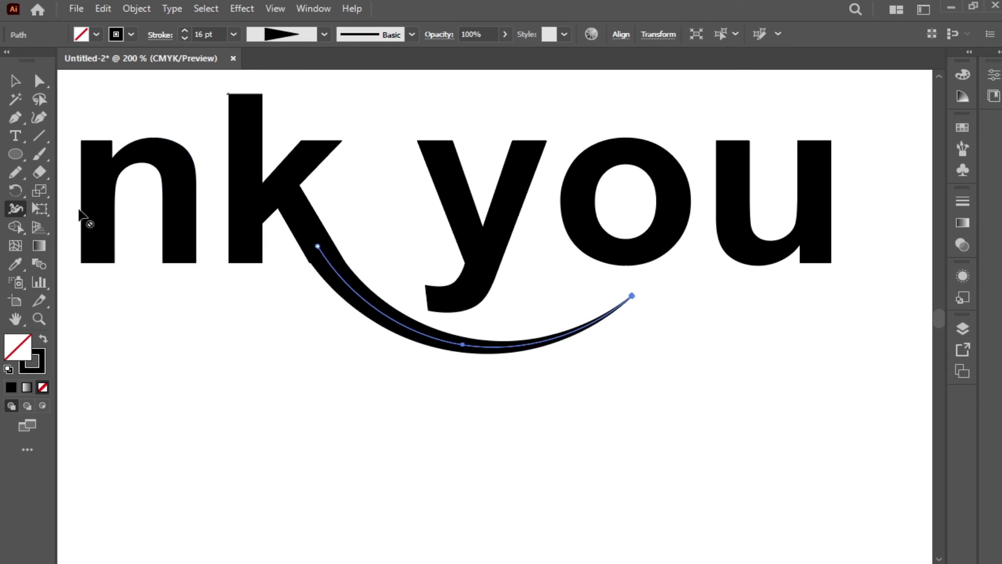
{"action": "left_click", "coordinate": [19, 86]}
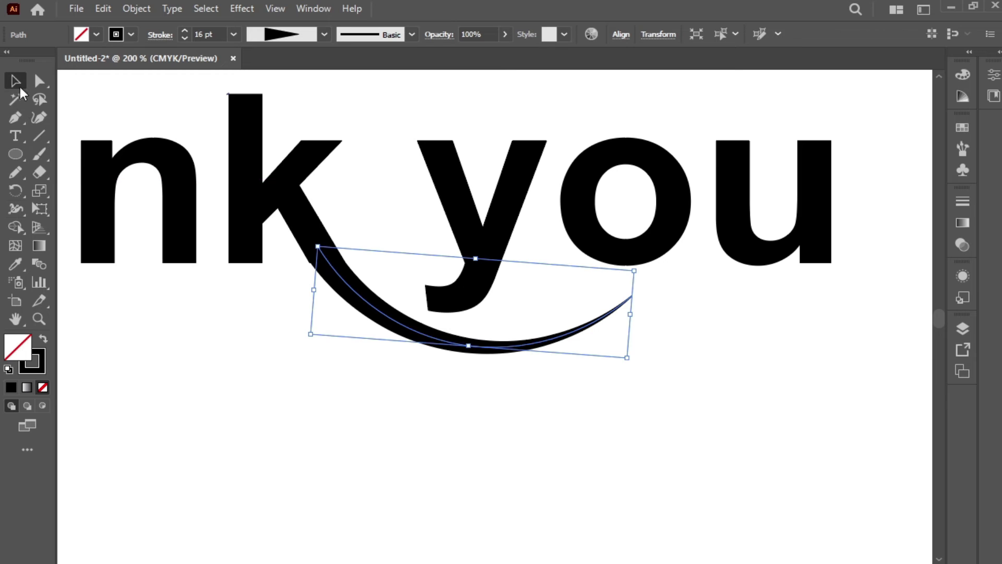
{"action": "left_click", "coordinate": [245, 349]}
Step: Reshape the o's outer contour with the Pencil tool: a wavy inward right side, a bulging left side and a small bump on top
{"action": "left_click_drag", "start_coordinate": [558, 261], "coordinate": [326, 315]}
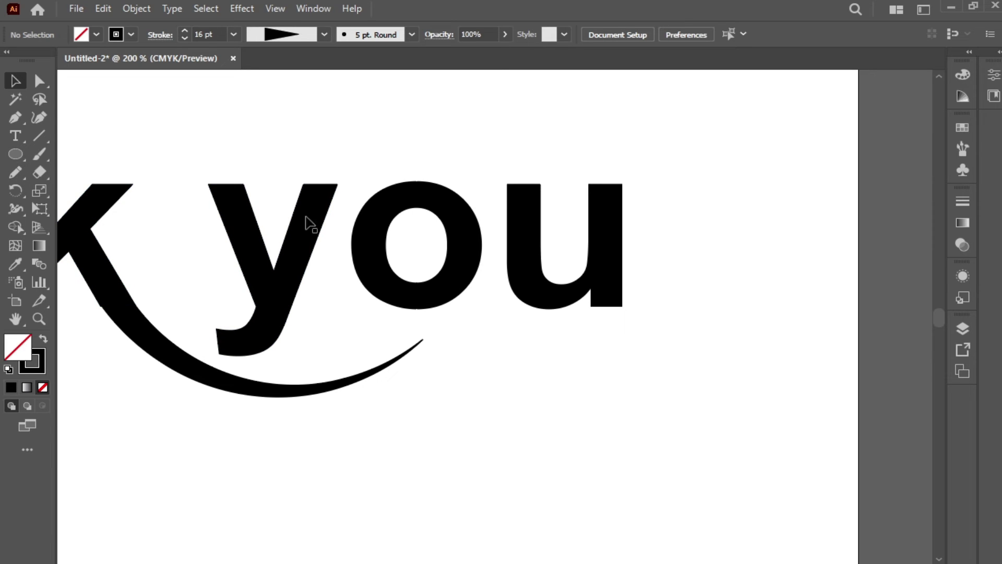
{"action": "left_click", "coordinate": [383, 224]}
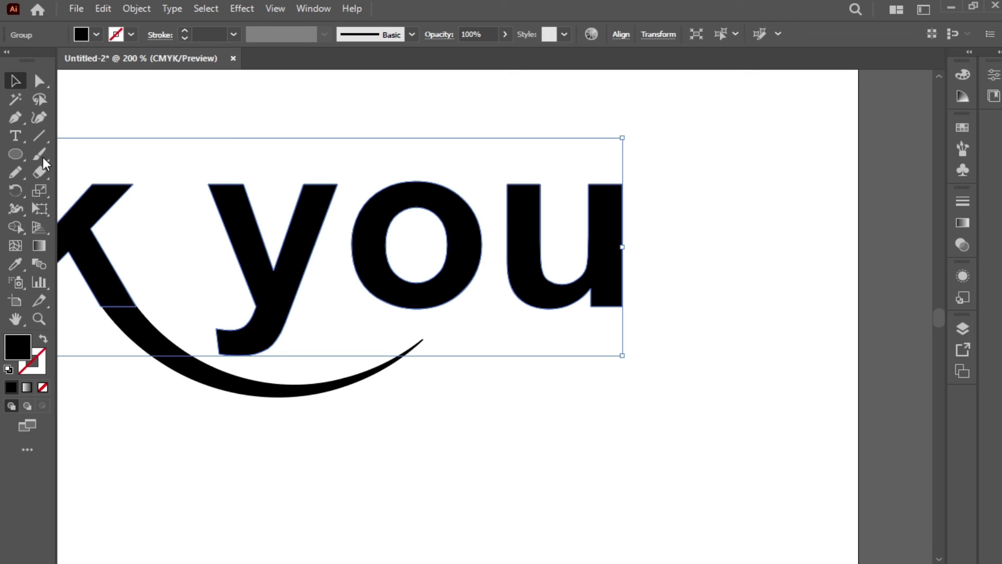
{"action": "left_click", "coordinate": [15, 173]}
{"action": "key", "text": "ctrl+equal"}
{"action": "key", "text": "ctrl+equal"}
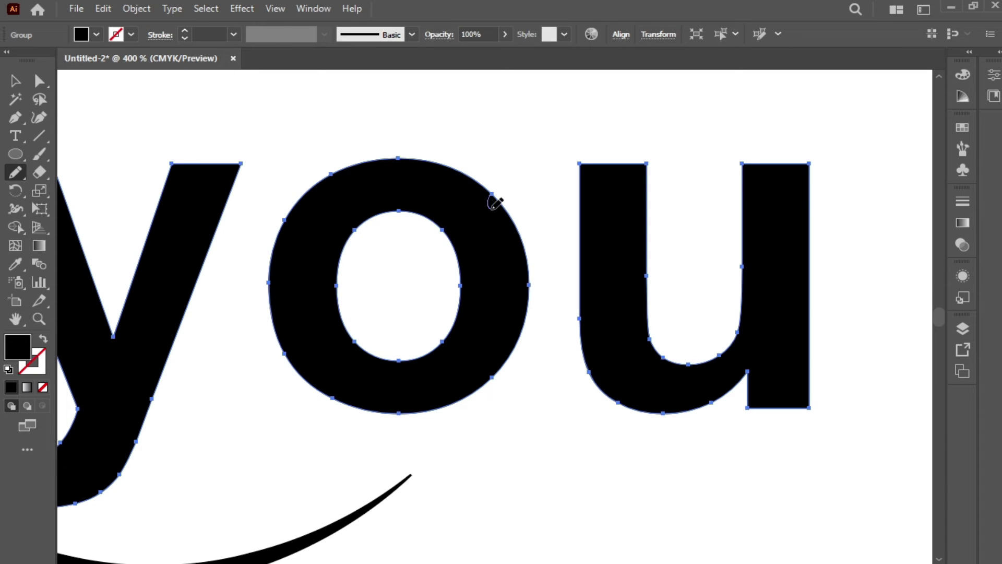
{"action": "left_click_drag", "start_coordinate": [491, 205], "coordinate": [502, 253]}
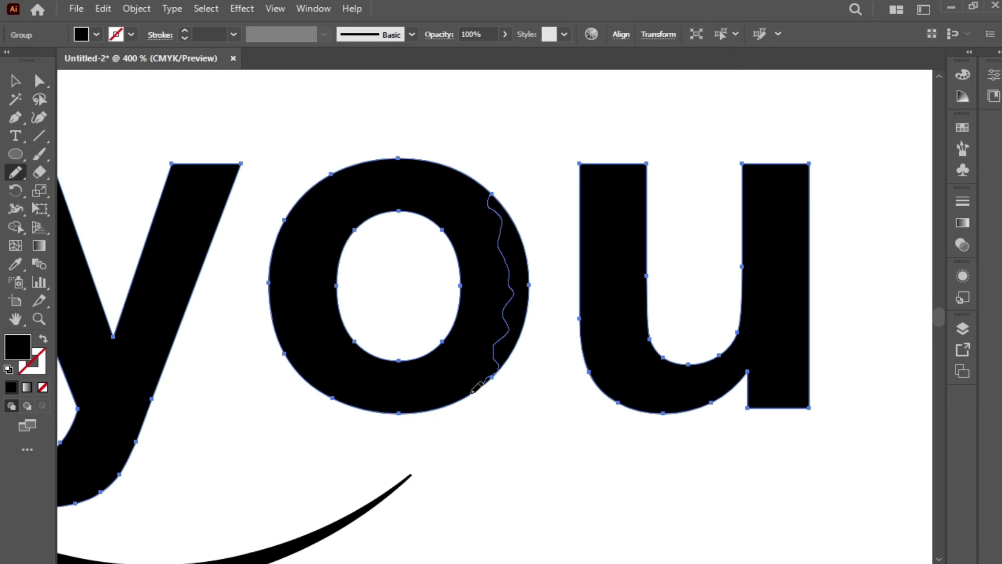
{"action": "left_click_drag", "start_coordinate": [473, 391], "coordinate": [470, 393]}
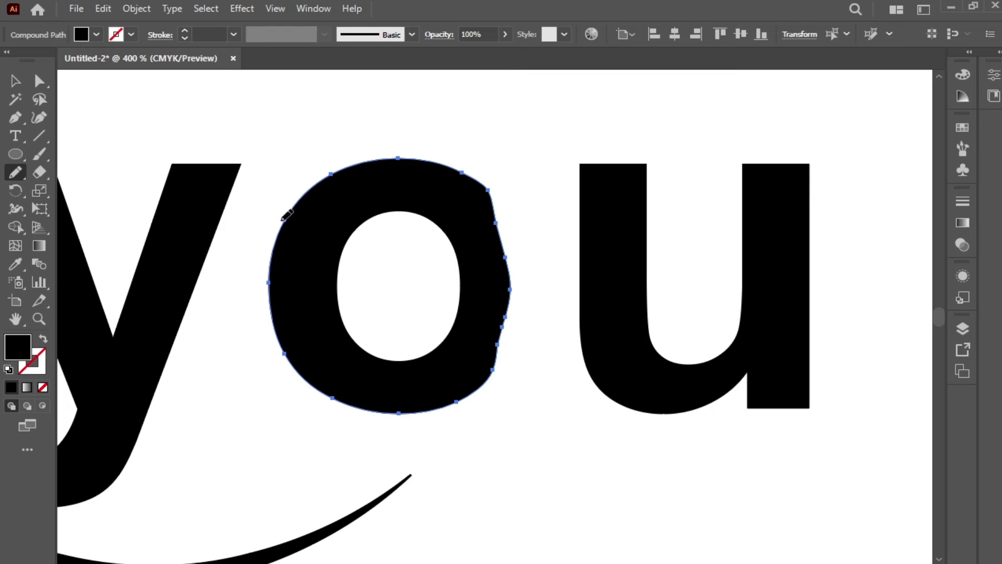
{"action": "mouse_move", "coordinate": [283, 218]}
{"action": "left_mouse_down"}
{"action": "mouse_move", "coordinate": [247, 252]}
{"action": "mouse_move", "coordinate": [247, 291]}
{"action": "mouse_move", "coordinate": [279, 356]}
{"action": "mouse_move", "coordinate": [317, 391]}
{"action": "left_mouse_up"}
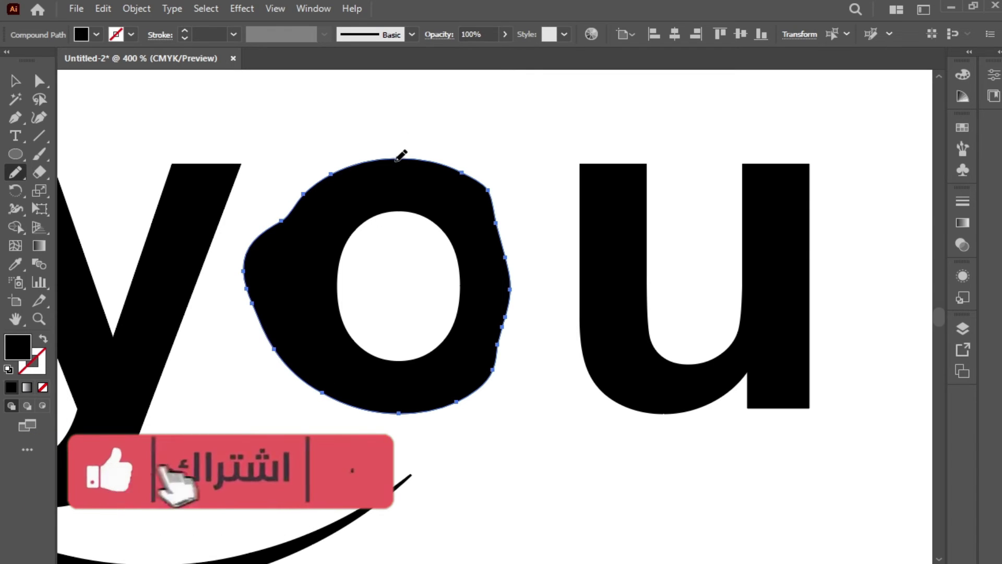
{"action": "mouse_move", "coordinate": [396, 160]}
{"action": "left_mouse_down"}
{"action": "mouse_move", "coordinate": [409, 149]}
{"action": "mouse_move", "coordinate": [442, 162]}
{"action": "left_mouse_up"}
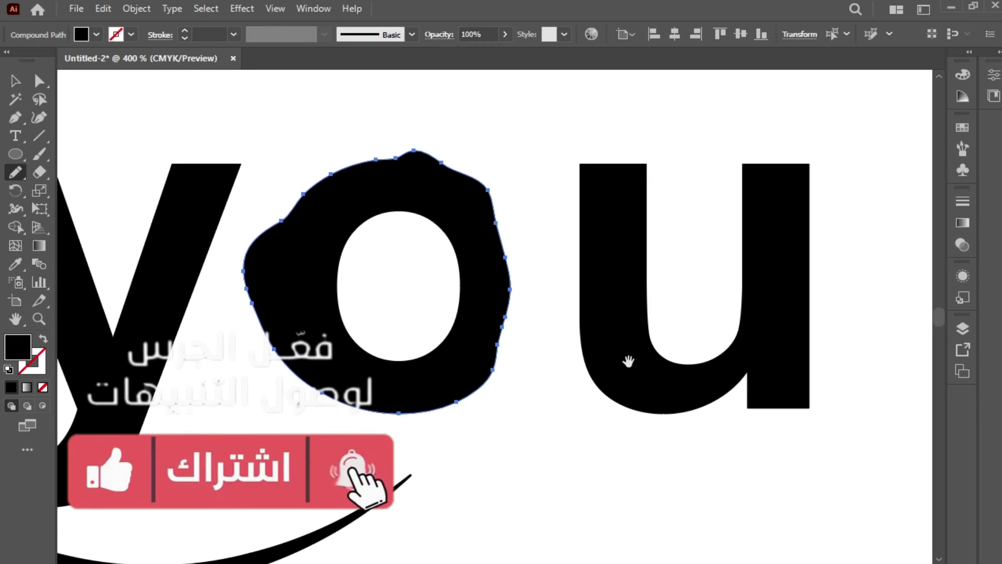
Step: Redraw the u with the Pencil tool, extending its right leg into a rounded foot and curling its left stem's top toward the o
{"action": "left_click_drag", "start_coordinate": [627, 361], "coordinate": [396, 329]}
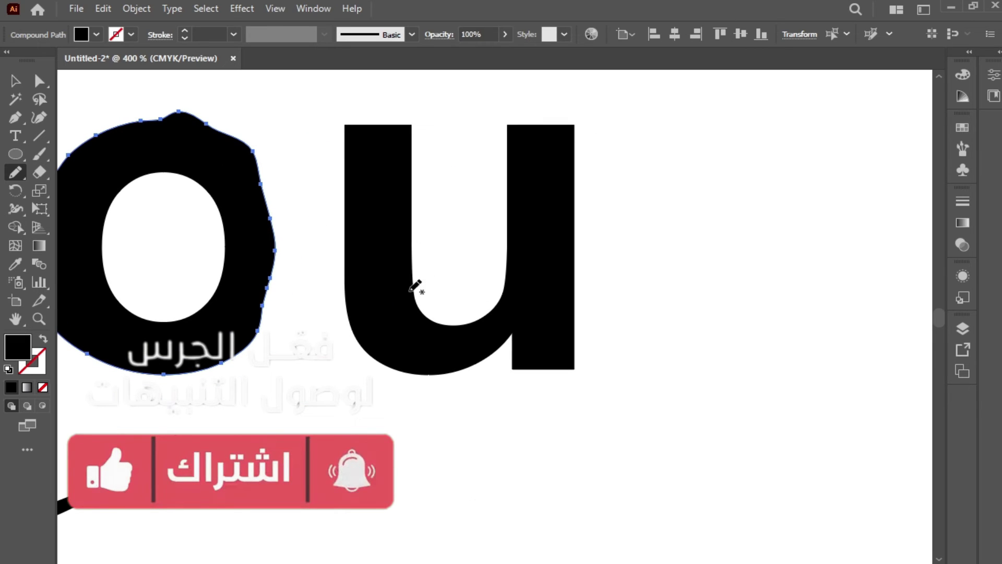
{"action": "left_click", "coordinate": [532, 312], "text": "ctrl"}
{"action": "mouse_move", "coordinate": [454, 331]}
{"action": "left_mouse_down"}
{"action": "mouse_move", "coordinate": [336, 234]}
{"action": "mouse_move", "coordinate": [400, 268]}
{"action": "left_mouse_up"}
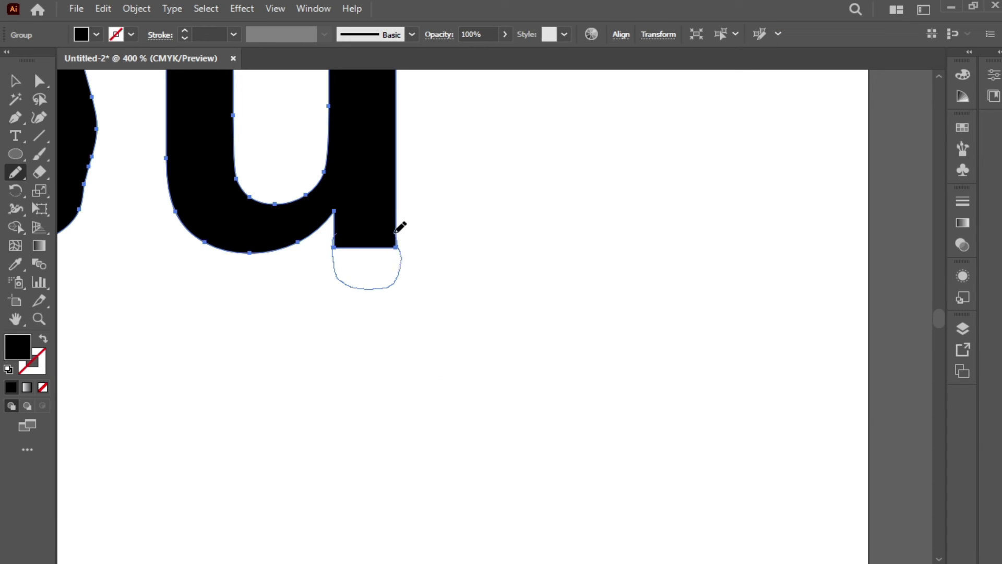
{"action": "left_click_drag", "start_coordinate": [400, 226], "coordinate": [397, 218]}
{"action": "key", "text": "ctrl+minus"}
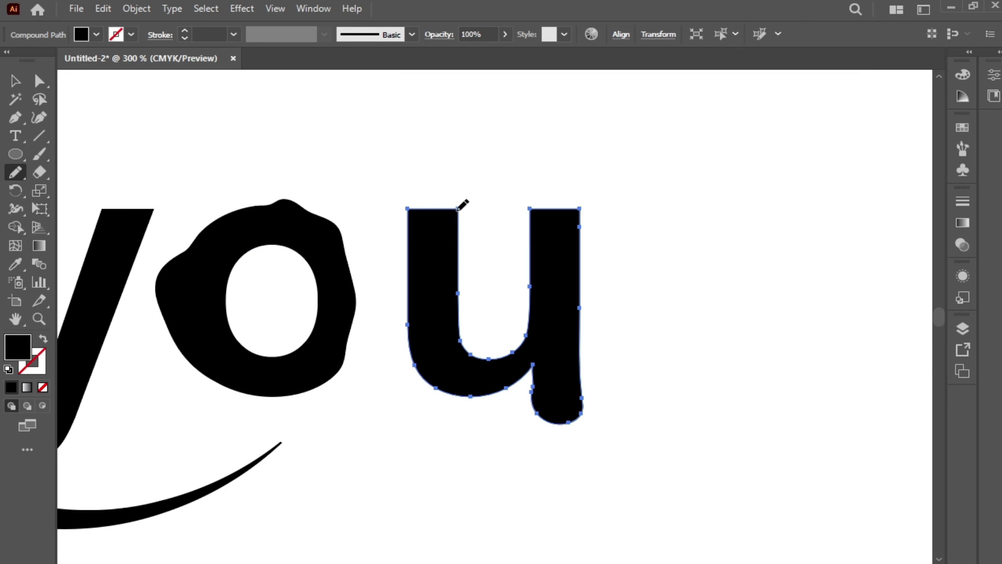
{"action": "mouse_move", "coordinate": [454, 174]}
{"action": "left_mouse_down"}
{"action": "mouse_move", "coordinate": [434, 166]}
{"action": "mouse_move", "coordinate": [381, 160]}
{"action": "mouse_move", "coordinate": [372, 216]}
{"action": "mouse_move", "coordinate": [407, 211]}
{"action": "mouse_move", "coordinate": [413, 267]}
{"action": "left_mouse_up"}
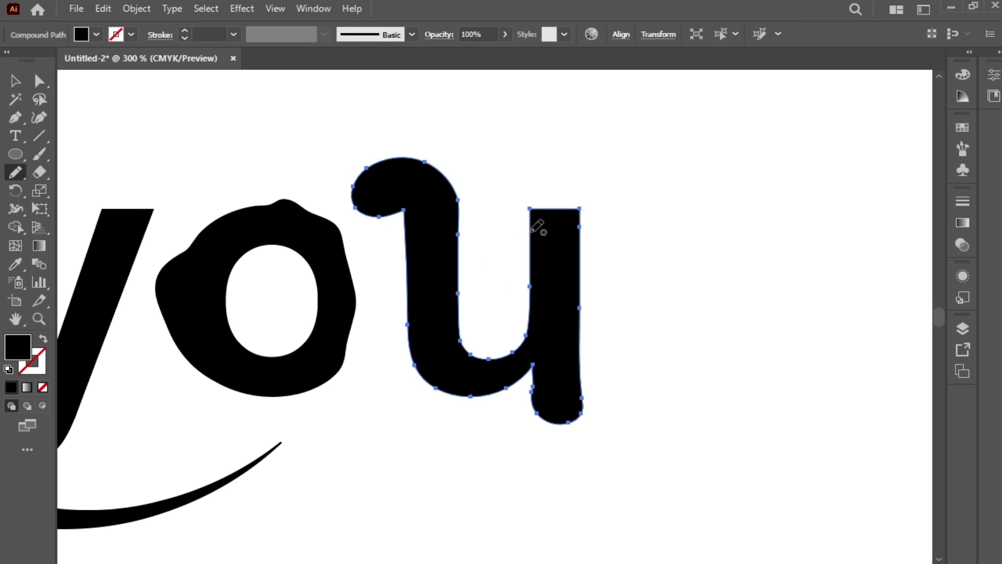
Step: Select the upper anchor points of the T with the Direct Selection tool and raise the crossbar above the h
{"action": "left_click_drag", "start_coordinate": [267, 335], "coordinate": [564, 300]}
{"action": "left_click_drag", "start_coordinate": [349, 318], "coordinate": [684, 302]}
{"action": "left_click_drag", "start_coordinate": [313, 303], "coordinate": [389, 295]}
{"action": "left_click_drag", "start_coordinate": [232, 298], "coordinate": [382, 299]}
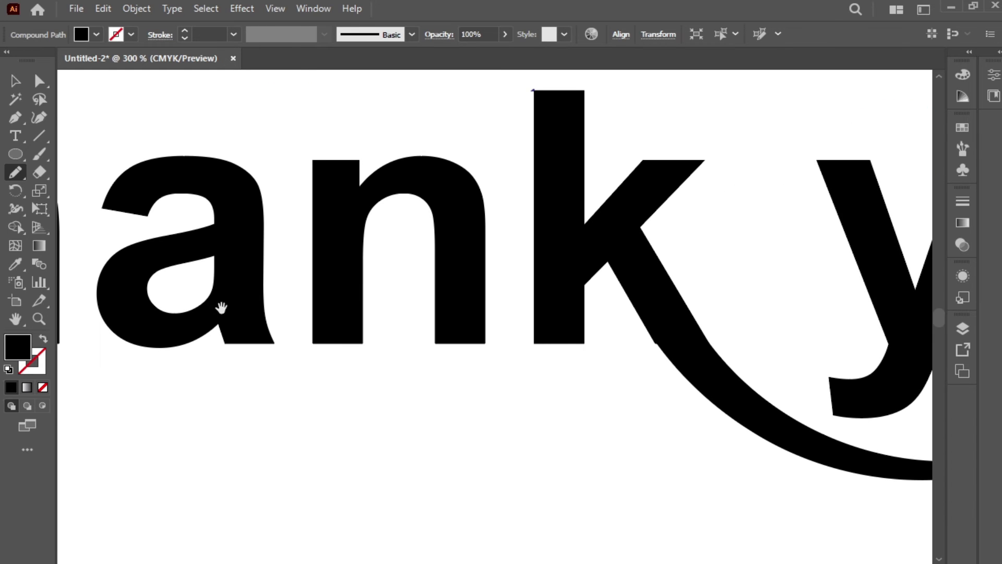
{"action": "left_click_drag", "start_coordinate": [221, 307], "coordinate": [438, 293]}
{"action": "left_click_drag", "start_coordinate": [127, 375], "coordinate": [421, 344]}
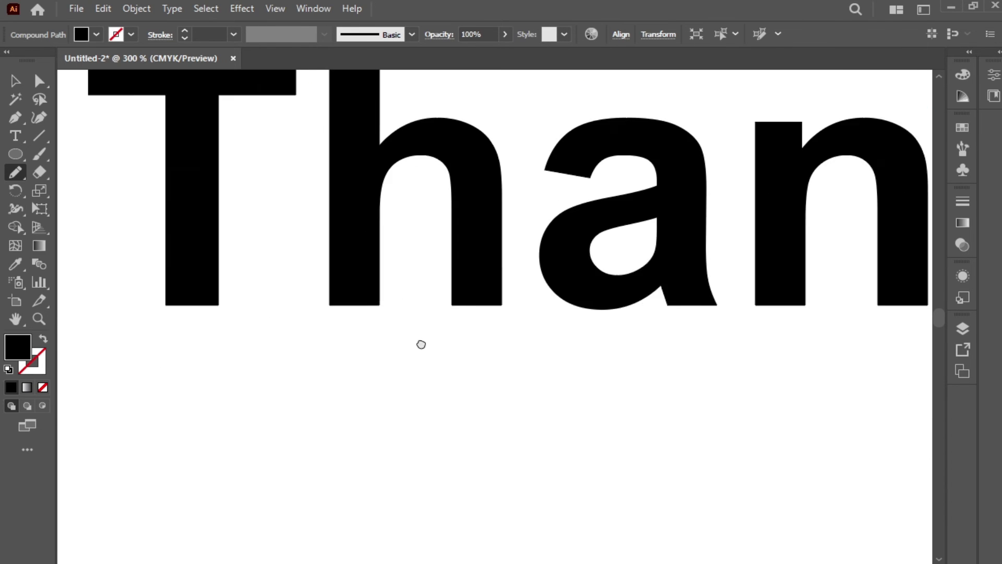
{"action": "left_click_drag", "start_coordinate": [327, 334], "coordinate": [437, 336]}
{"action": "left_click_drag", "start_coordinate": [330, 309], "coordinate": [280, 476]}
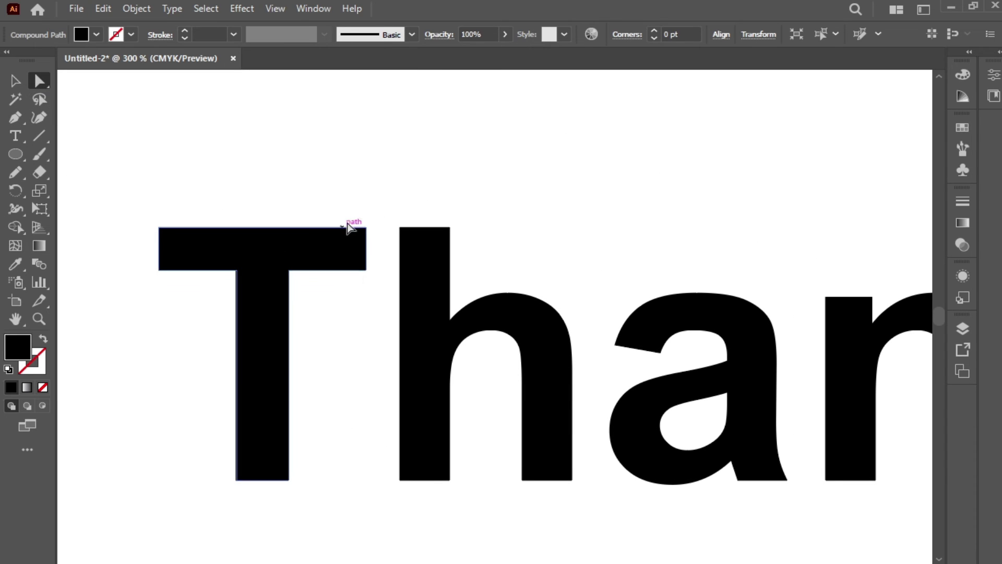
{"action": "left_click_drag", "start_coordinate": [384, 211], "coordinate": [131, 282]}
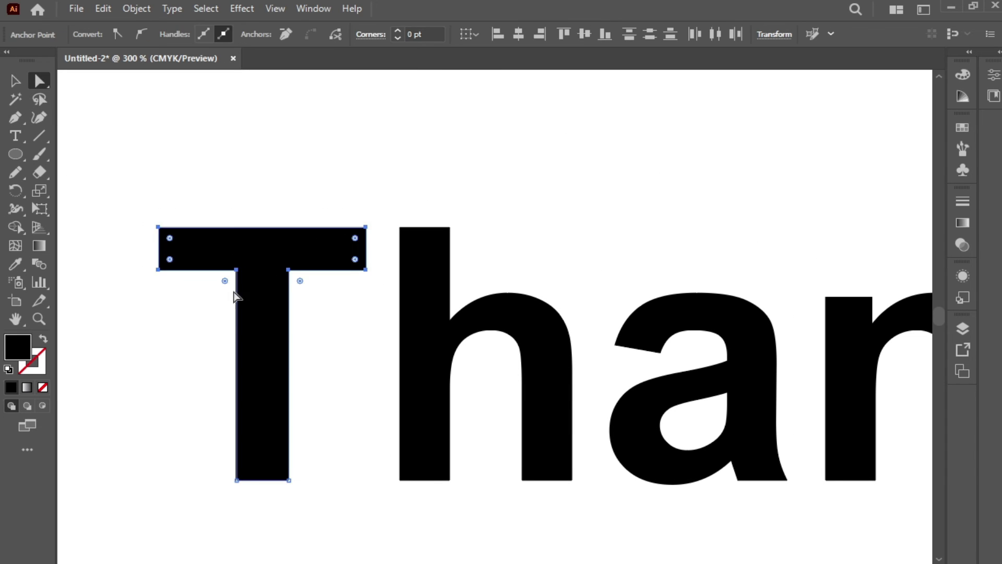
{"action": "key", "text": "shift+Up"}
{"action": "key", "text": "shift+Up"}
{"action": "key", "text": "shift+Up"}
{"action": "key", "text": "shift+Up"}
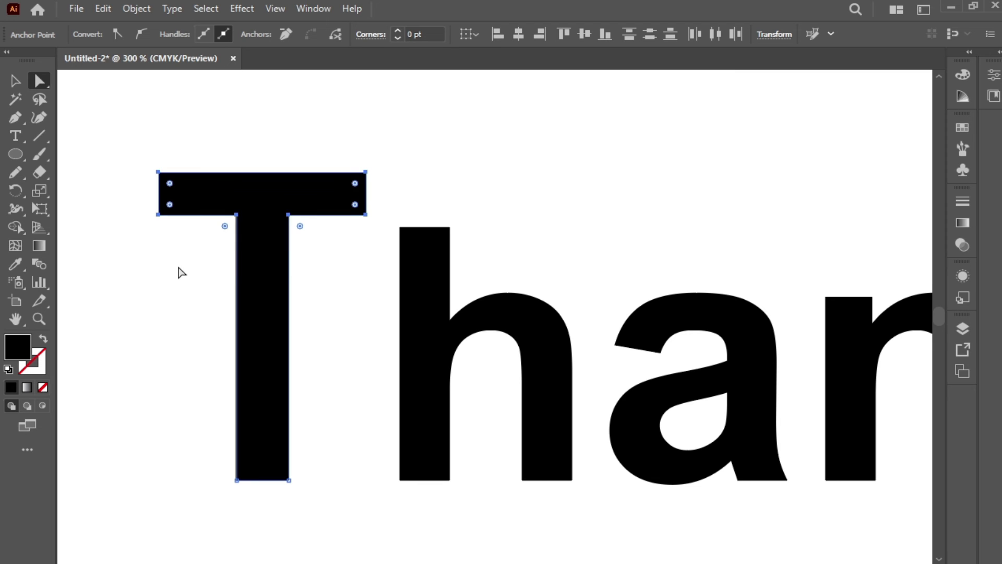
Step: Extend the right end of the T's crossbar with the Pencil tool into a wavy, pointed swash above the h and a
{"action": "left_click_drag", "start_coordinate": [267, 250], "coordinate": [193, 353]}
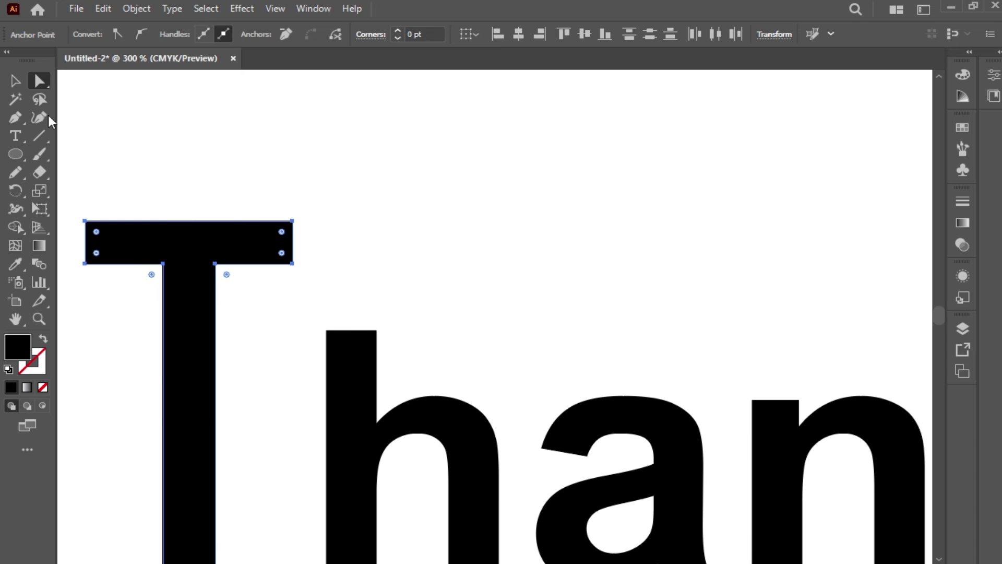
{"action": "left_click", "coordinate": [14, 175]}
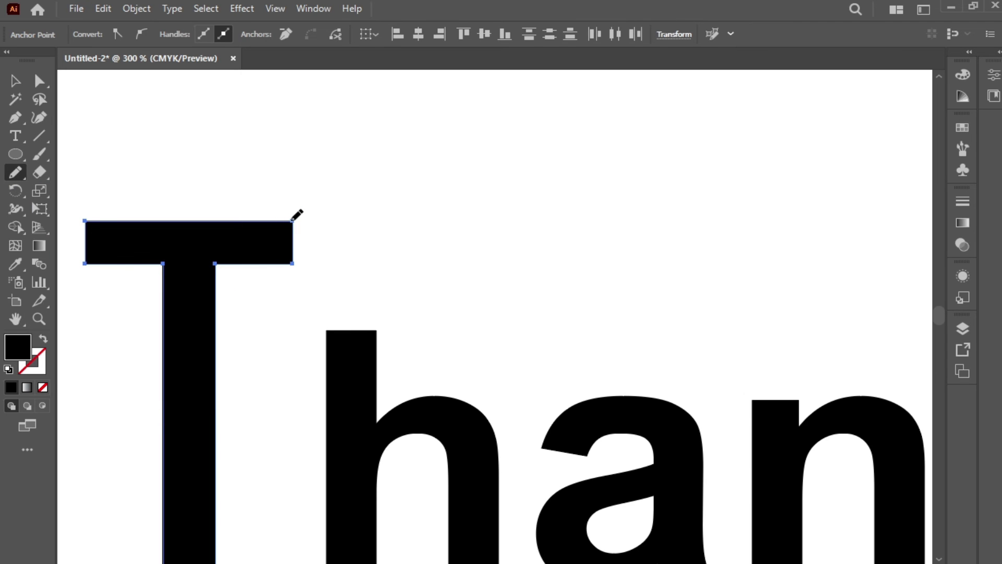
{"action": "mouse_move", "coordinate": [295, 219]}
{"action": "left_mouse_down"}
{"action": "mouse_move", "coordinate": [453, 272]}
{"action": "mouse_move", "coordinate": [549, 317]}
{"action": "mouse_move", "coordinate": [655, 334]}
{"action": "mouse_move", "coordinate": [726, 302]}
{"action": "mouse_move", "coordinate": [764, 267]}
{"action": "mouse_move", "coordinate": [756, 295]}
{"action": "mouse_move", "coordinate": [584, 357]}
{"action": "mouse_move", "coordinate": [485, 334]}
{"action": "mouse_move", "coordinate": [375, 258]}
{"action": "mouse_move", "coordinate": [279, 265]}
{"action": "left_mouse_up"}
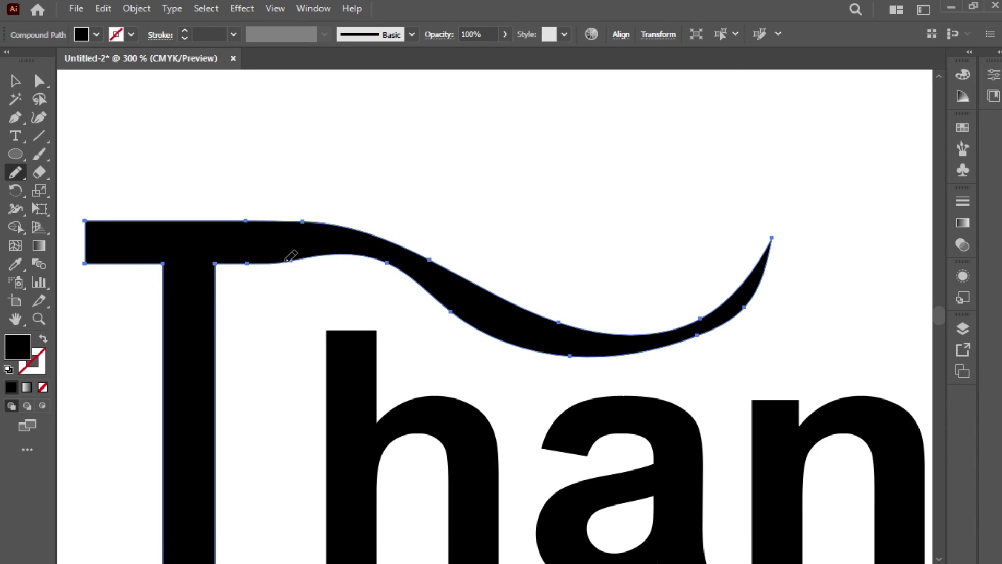
Step: Try redrawing the entire lower edge of the T's swash past its tip, and undo it
{"action": "mouse_move", "coordinate": [289, 260]}
{"action": "left_mouse_down"}
{"action": "mouse_move", "coordinate": [427, 342]}
{"action": "mouse_move", "coordinate": [608, 363]}
{"action": "mouse_move", "coordinate": [721, 339]}
{"action": "mouse_move", "coordinate": [765, 312]}
{"action": "mouse_move", "coordinate": [787, 264]}
{"action": "left_mouse_up"}
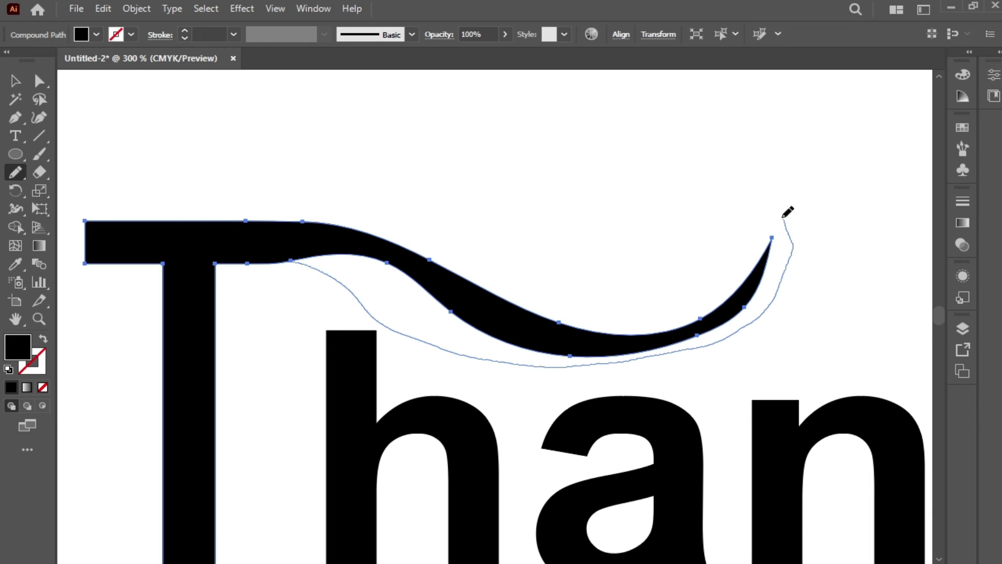
{"action": "mouse_move", "coordinate": [717, 299]}
{"action": "left_mouse_down"}
{"action": "mouse_move", "coordinate": [688, 325]}
{"action": "mouse_move", "coordinate": [610, 330]}
{"action": "left_mouse_up"}
{"action": "key", "text": "ctrl+z"}
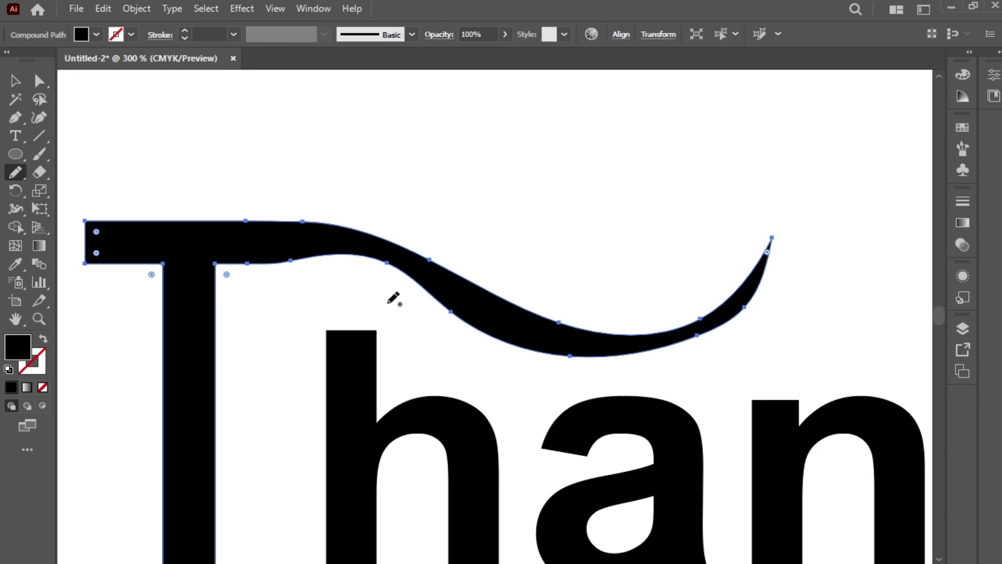
Step: Redraw the T swash's lower edge, upper edge and tip with the Pencil tool into an evenly thick wave with a rounded end
{"action": "mouse_move", "coordinate": [290, 260]}
{"action": "left_mouse_down"}
{"action": "mouse_move", "coordinate": [423, 322]}
{"action": "mouse_move", "coordinate": [501, 343]}
{"action": "left_mouse_up"}
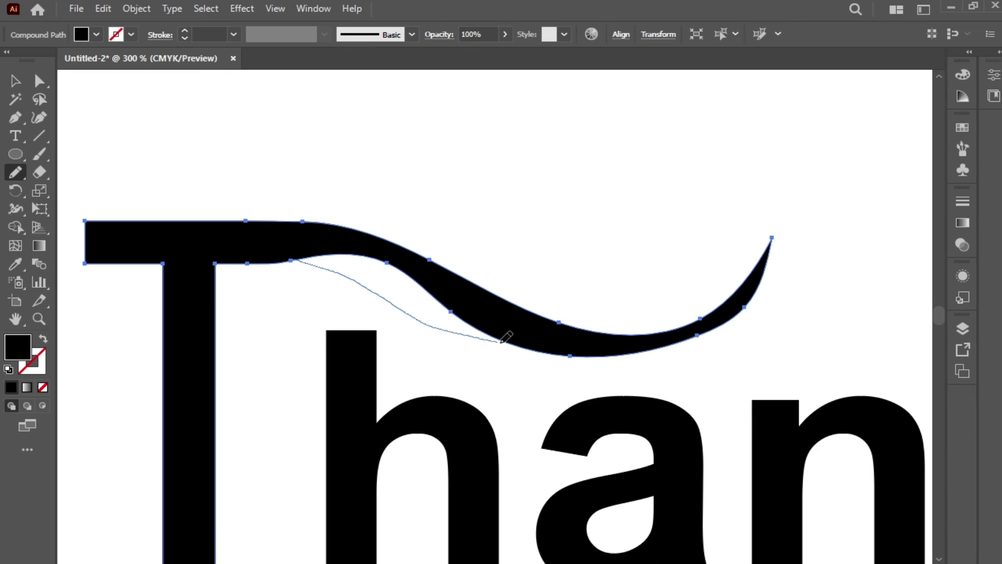
{"action": "left_click_drag", "start_coordinate": [563, 356], "coordinate": [657, 349]}
{"action": "mouse_move", "coordinate": [744, 305]}
{"action": "left_mouse_down"}
{"action": "mouse_move", "coordinate": [662, 350]}
{"action": "mouse_move", "coordinate": [608, 359]}
{"action": "left_mouse_up"}
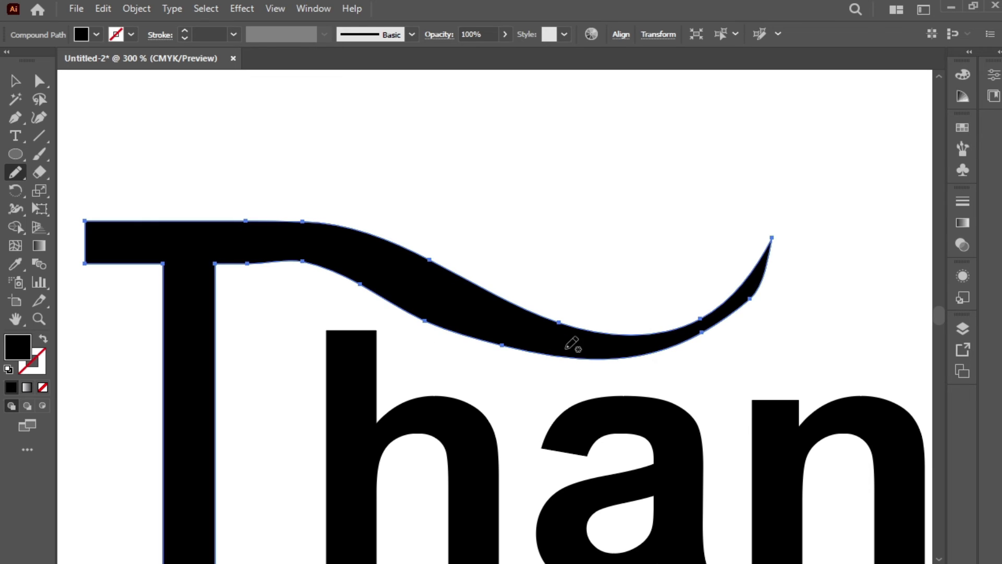
{"action": "mouse_move", "coordinate": [771, 250]}
{"action": "left_mouse_down"}
{"action": "mouse_move", "coordinate": [729, 257]}
{"action": "mouse_move", "coordinate": [630, 321]}
{"action": "mouse_move", "coordinate": [574, 321]}
{"action": "left_mouse_up"}
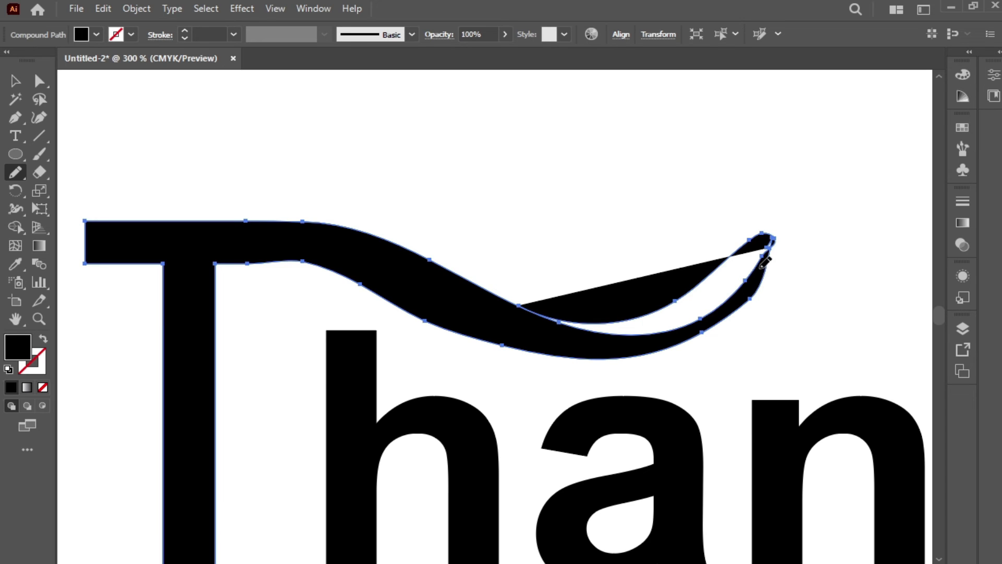
{"action": "left_click_drag", "start_coordinate": [762, 277], "coordinate": [653, 320]}
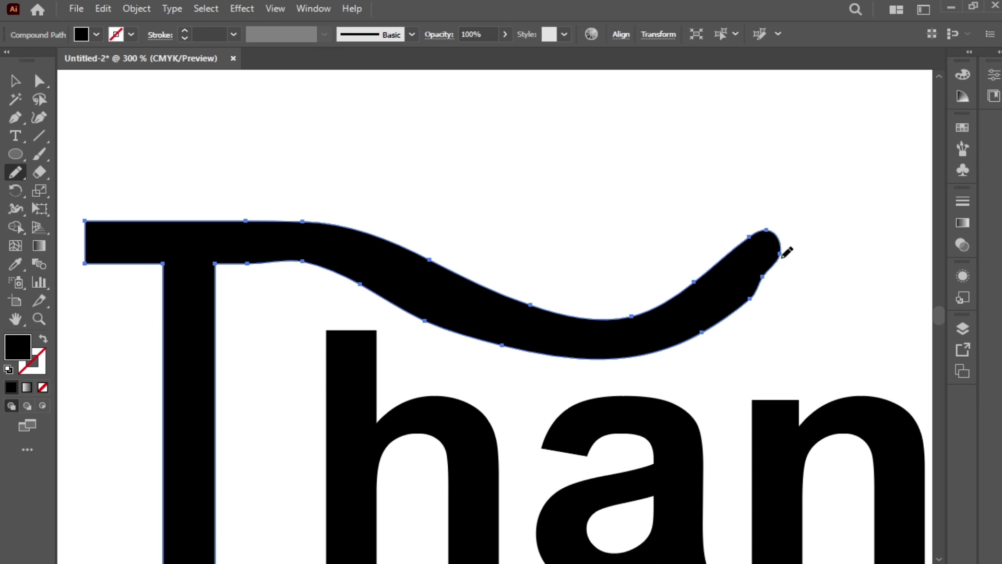
{"action": "left_click_drag", "start_coordinate": [756, 288], "coordinate": [750, 295]}
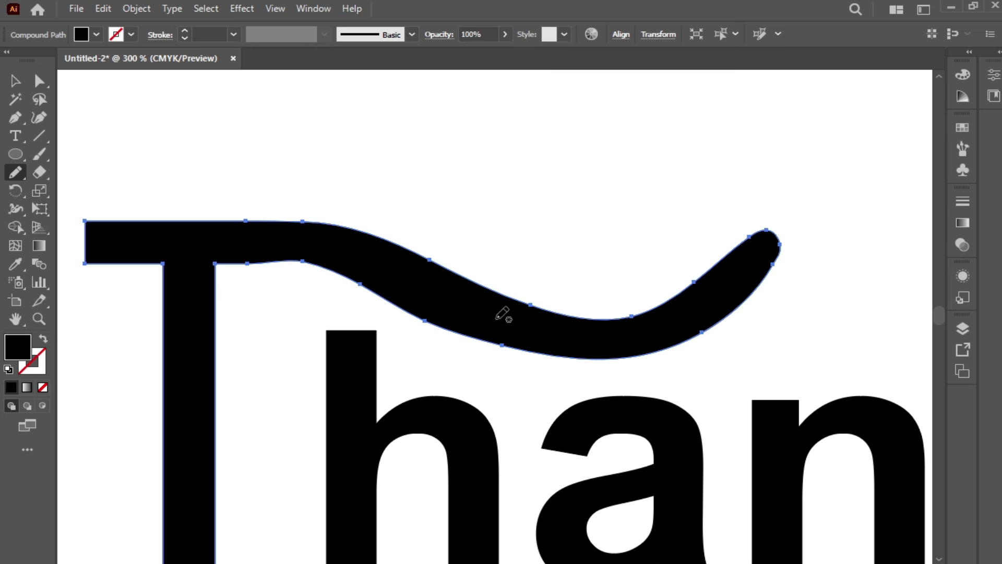
Step: Smooth the lower edge, rounded tip and upper curve of the T's swash with the Smooth tool
{"action": "left_click", "coordinate": [15, 172]}
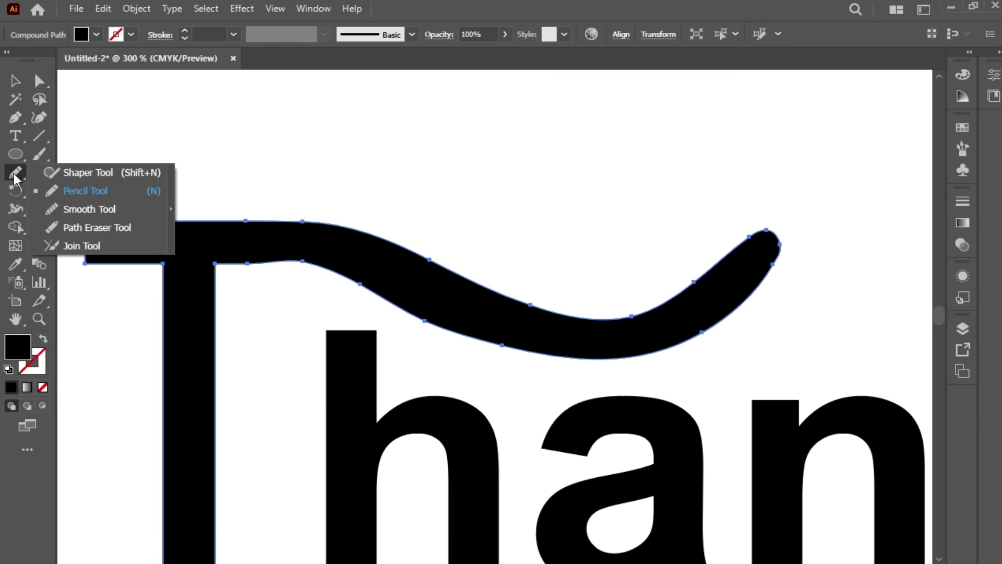
{"action": "left_click", "coordinate": [86, 209]}
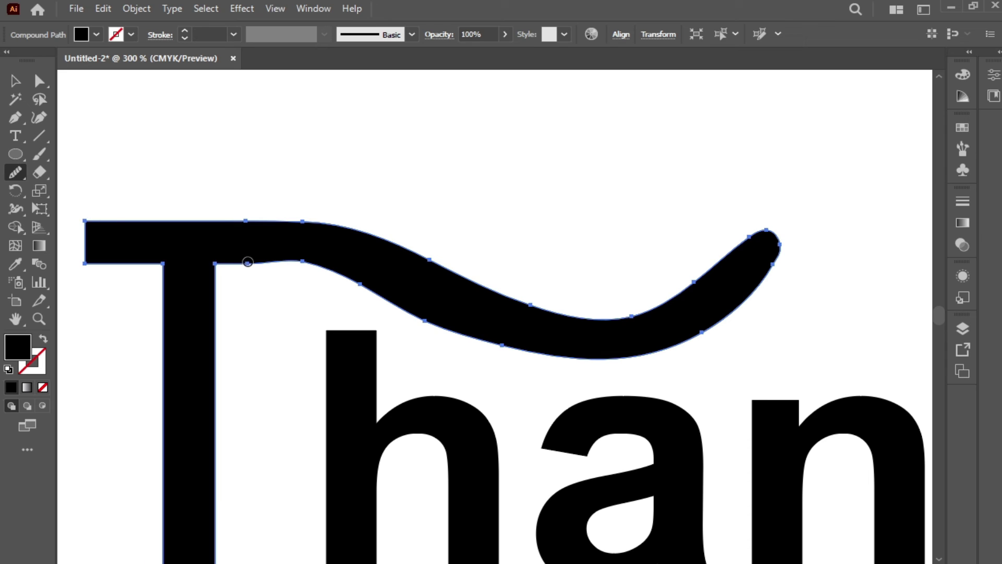
{"action": "mouse_move", "coordinate": [248, 262]}
{"action": "left_mouse_down"}
{"action": "mouse_move", "coordinate": [295, 261]}
{"action": "mouse_move", "coordinate": [357, 284]}
{"action": "left_mouse_up"}
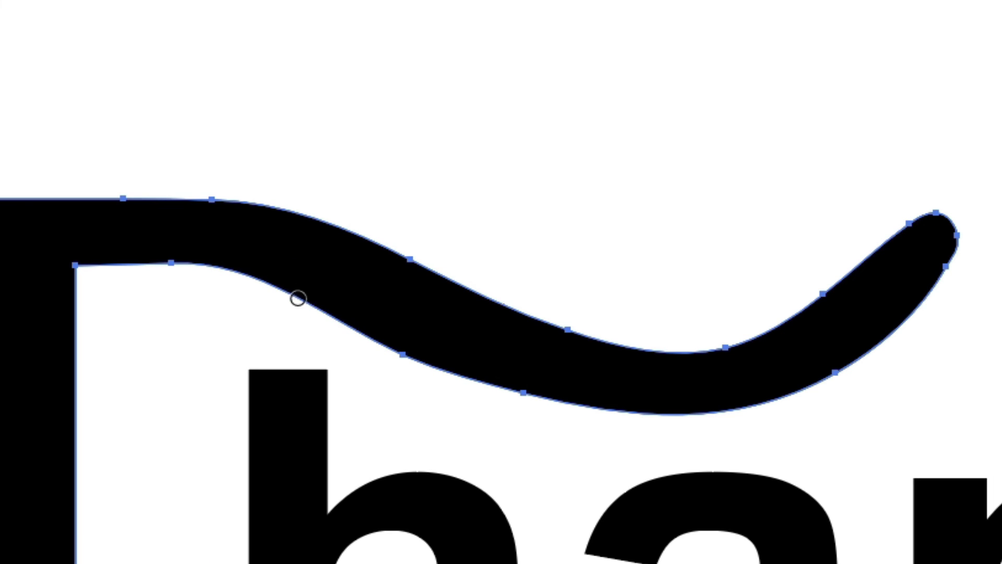
{"action": "mouse_move", "coordinate": [298, 298]}
{"action": "left_mouse_down"}
{"action": "mouse_move", "coordinate": [376, 357]}
{"action": "mouse_move", "coordinate": [448, 388]}
{"action": "mouse_move", "coordinate": [484, 400]}
{"action": "mouse_move", "coordinate": [520, 384]}
{"action": "mouse_move", "coordinate": [591, 415]}
{"action": "mouse_move", "coordinate": [515, 384]}
{"action": "mouse_move", "coordinate": [664, 412]}
{"action": "mouse_move", "coordinate": [790, 399]}
{"action": "mouse_move", "coordinate": [861, 358]}
{"action": "left_mouse_up"}
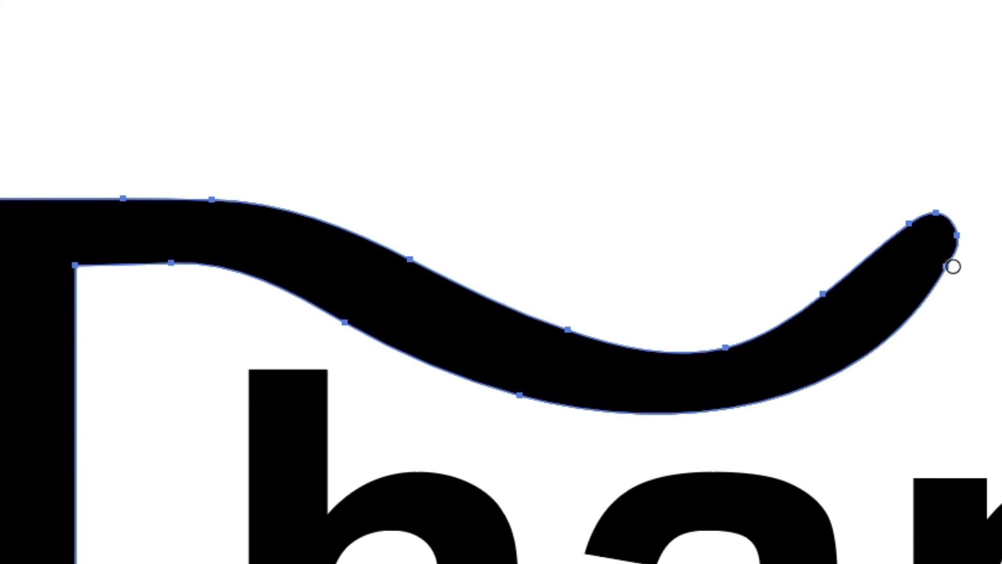
{"action": "mouse_move", "coordinate": [952, 267]}
{"action": "left_mouse_down"}
{"action": "mouse_move", "coordinate": [924, 293]}
{"action": "mouse_move", "coordinate": [941, 215]}
{"action": "mouse_move", "coordinate": [902, 224]}
{"action": "mouse_move", "coordinate": [791, 307]}
{"action": "mouse_move", "coordinate": [821, 308]}
{"action": "mouse_move", "coordinate": [655, 335]}
{"action": "left_mouse_up"}
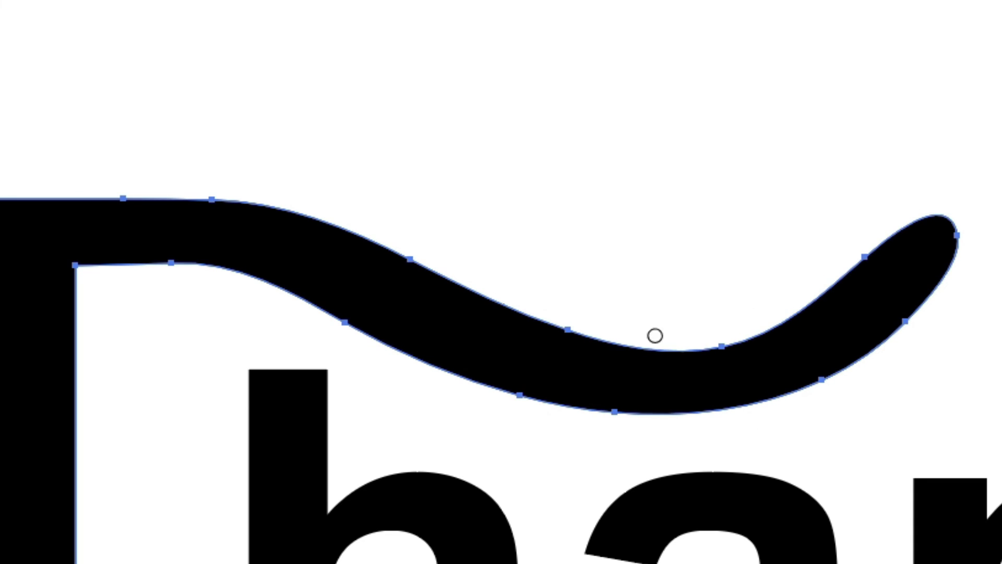
{"action": "key", "text": "a"}
{"action": "key", "text": "ctrl+0"}
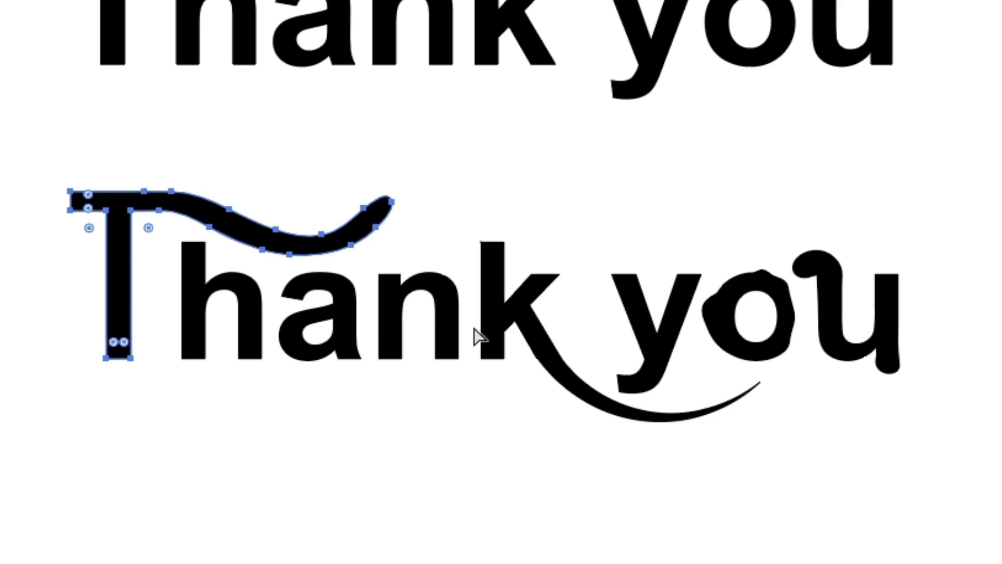
Step: Move the original "Thank you" text down and shift all of the customized lettering lower beneath it
{"action": "key", "text": "v"}
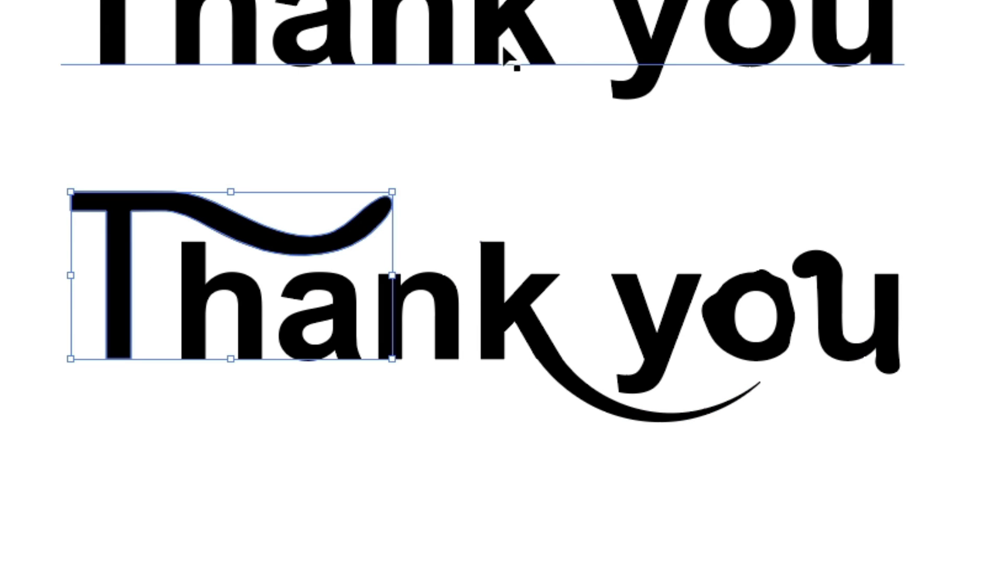
{"action": "left_click_drag", "start_coordinate": [536, 52], "coordinate": [537, 127]}
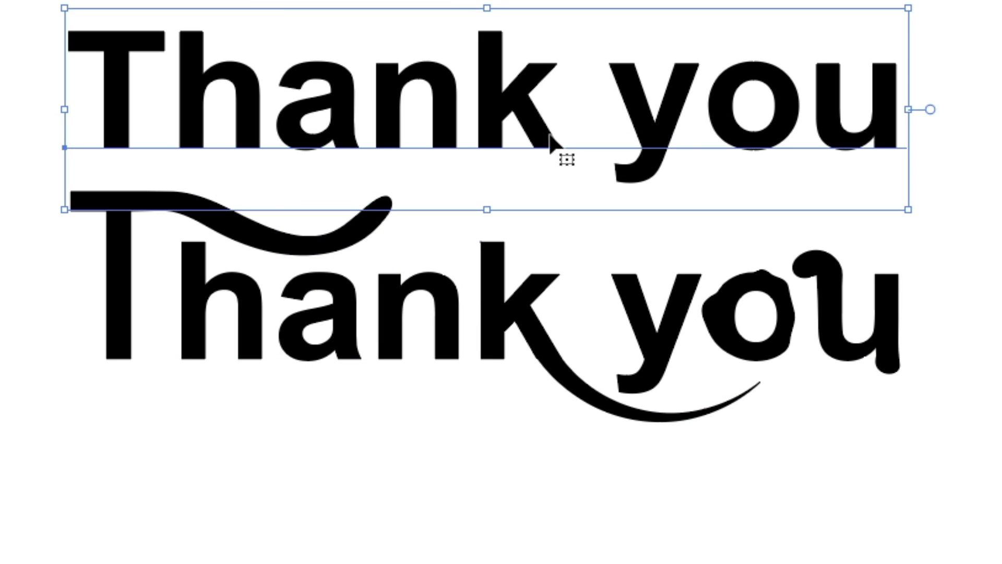
{"action": "left_click_drag", "start_coordinate": [950, 241], "coordinate": [90, 431]}
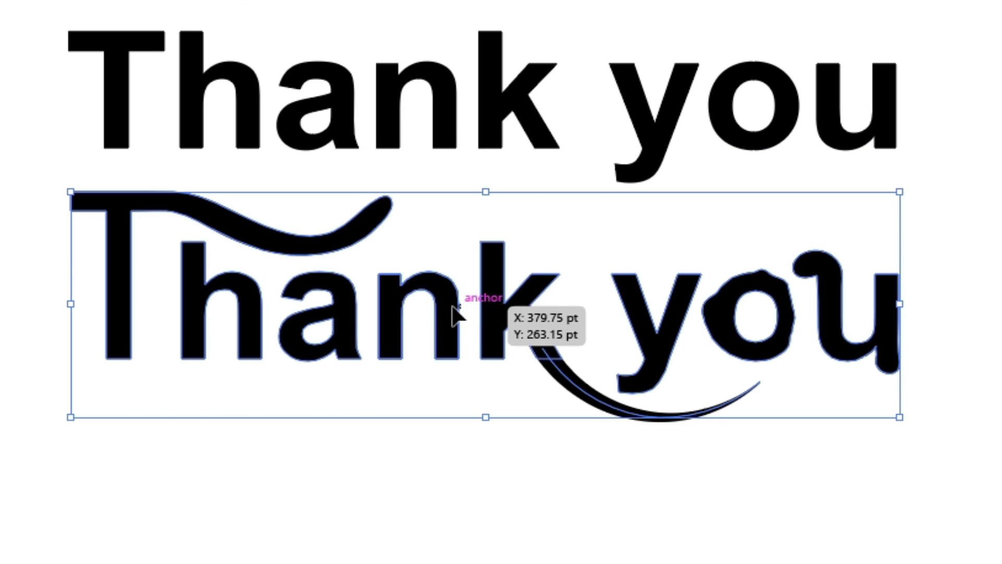
{"action": "left_click_drag", "start_coordinate": [454, 313], "coordinate": [435, 382]}
{"action": "left_click", "coordinate": [324, 550]}
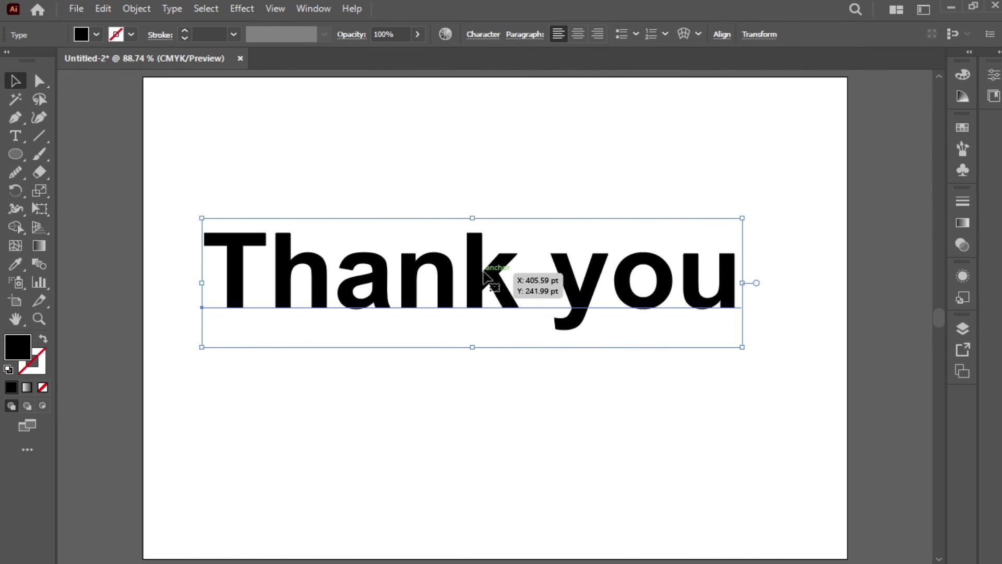
Step: Move the live "Thank you" text up near the top of the artboard and open its Appearance settings
{"action": "left_click_drag", "start_coordinate": [486, 274], "coordinate": [501, 199]}
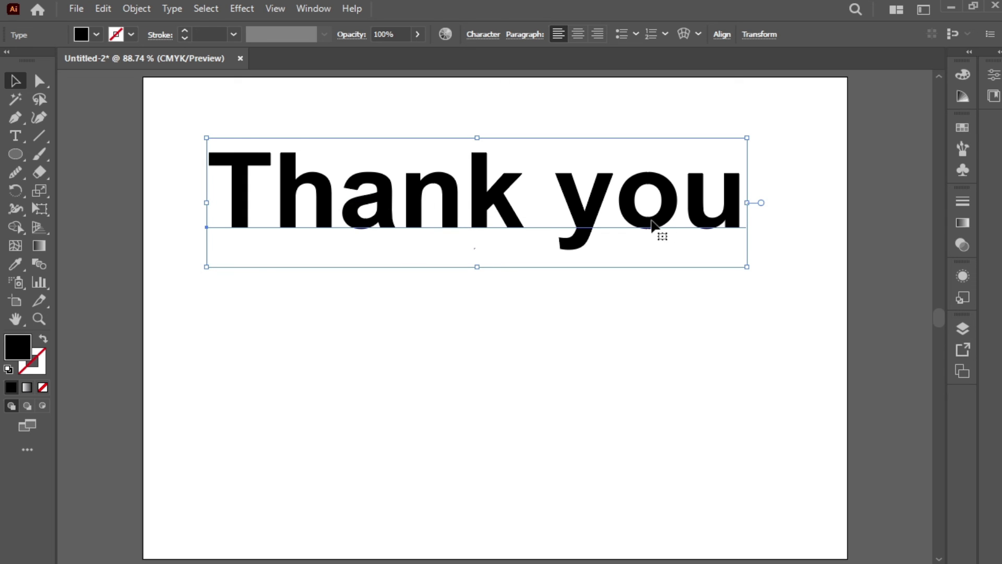
{"action": "left_click", "coordinate": [964, 281]}
{"action": "left_click", "coordinate": [963, 280]}
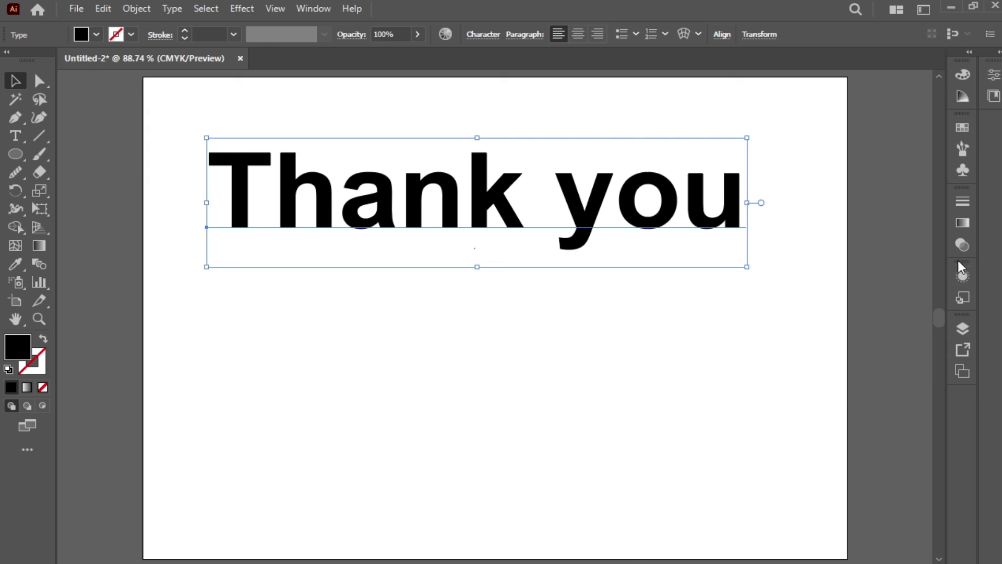
{"action": "left_click", "coordinate": [306, 10]}
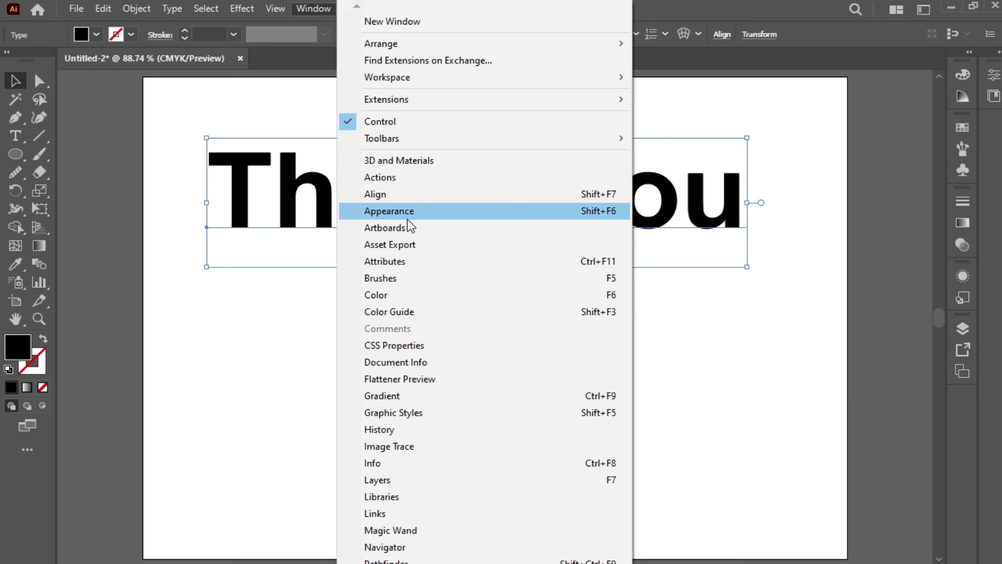
{"action": "left_click", "coordinate": [615, 213]}
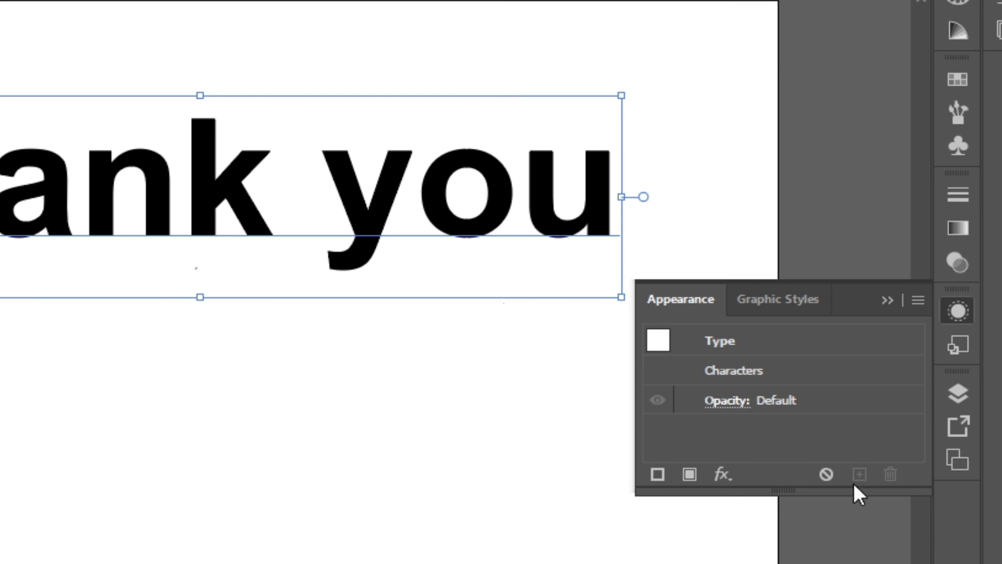
Step: Add a live Offset Path effect to the "Thank you" text, keeping its options clear of the lettering
{"action": "left_click", "coordinate": [724, 471]}
{"action": "mouse_move", "coordinate": [826, 45]}
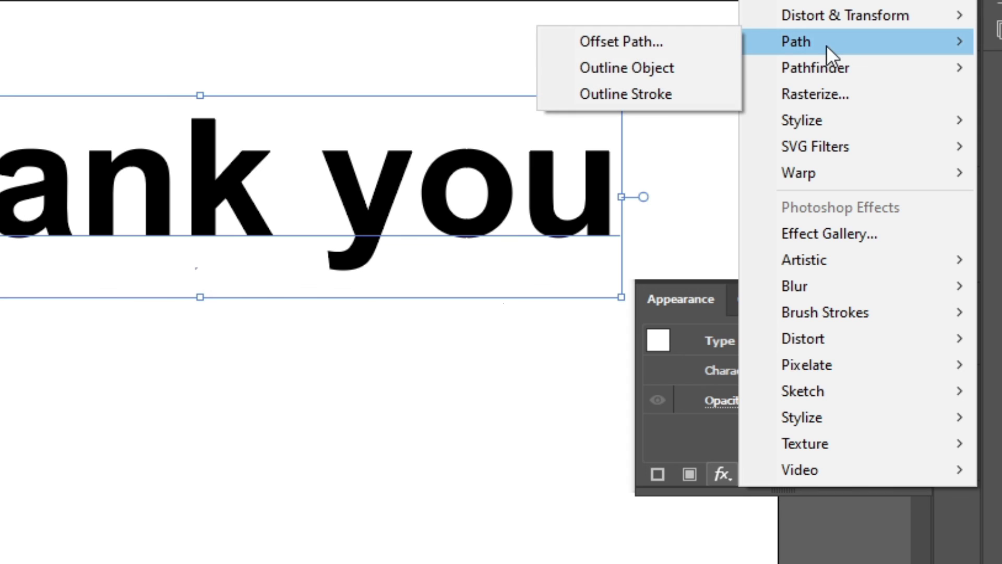
{"action": "left_click", "coordinate": [615, 42]}
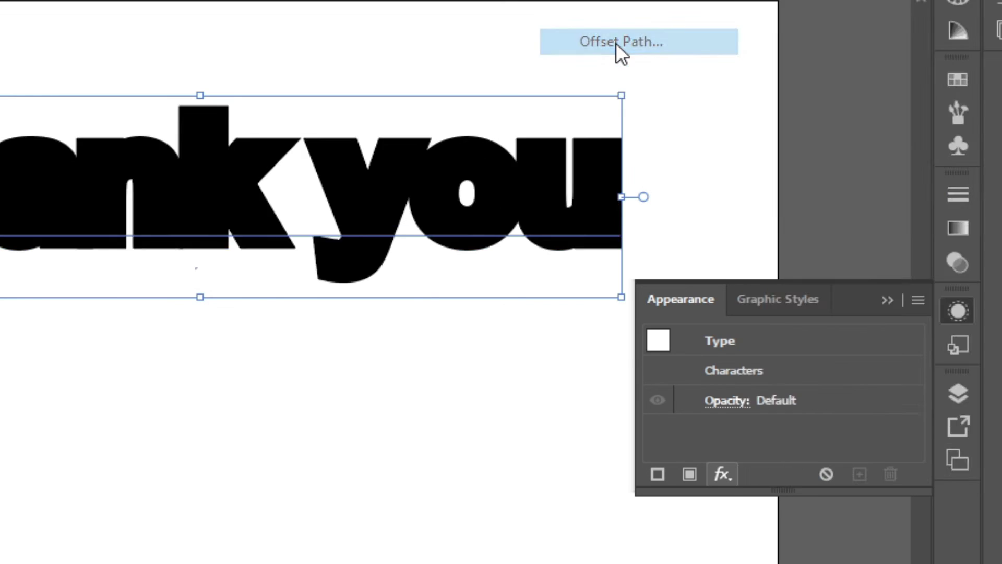
{"action": "left_click_drag", "start_coordinate": [215, 228], "coordinate": [152, 352]}
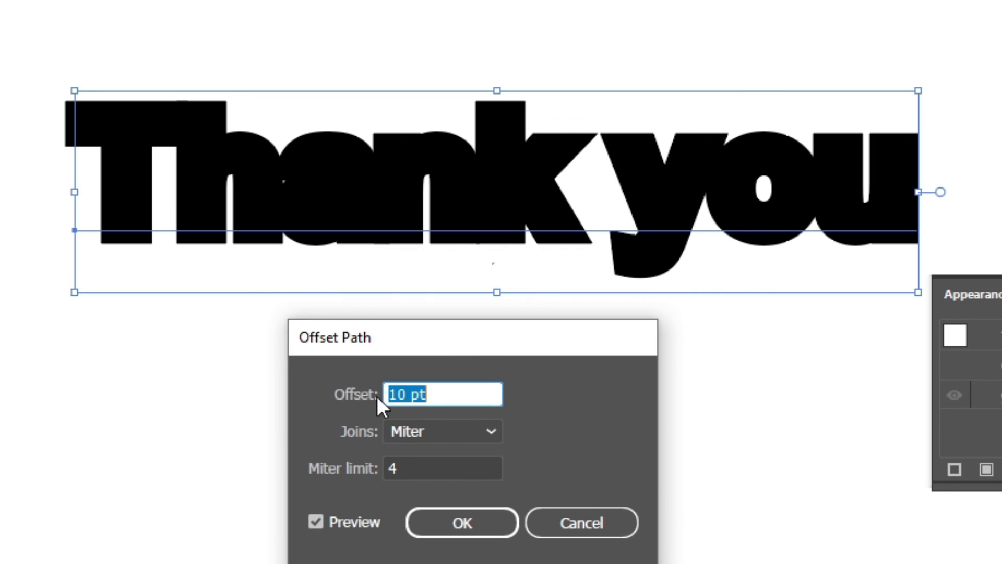
Step: Lower the Offset Path effect's offset to -2 pt with Preview on to make the letters thinner
{"action": "left_click", "coordinate": [443, 394]}
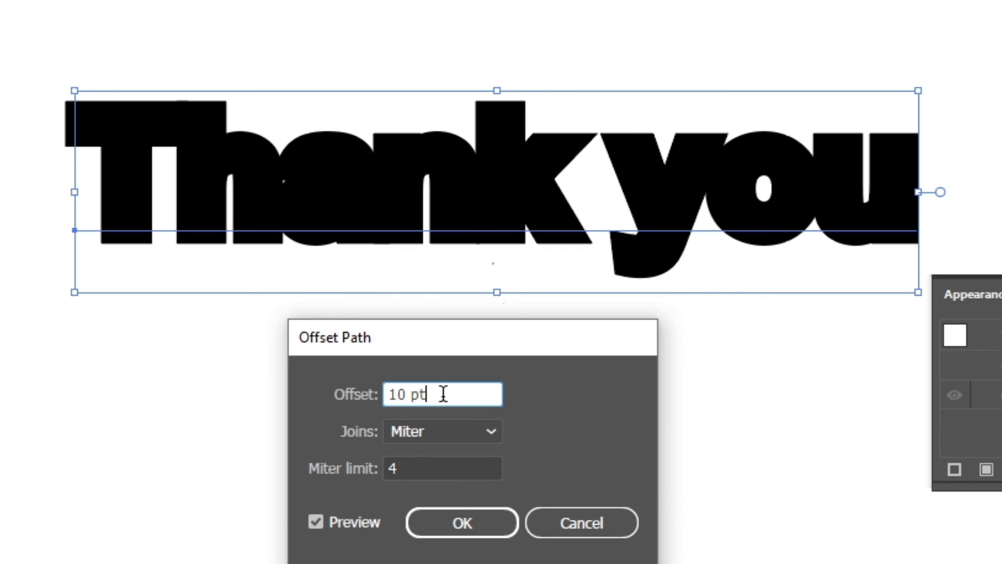
{"action": "key", "text": "Down"}
{"action": "key", "text": "Down"}
{"action": "key", "text": "Down"}
{"action": "key", "text": "Down"}
{"action": "key", "text": "Down"}
{"action": "key", "text": "Down"}
{"action": "key", "text": "Down"}
{"action": "key", "text": "Down"}
{"action": "key", "text": "Down"}
{"action": "key", "text": "Down"}
{"action": "key", "text": "Down"}
{"action": "key", "text": "Down"}
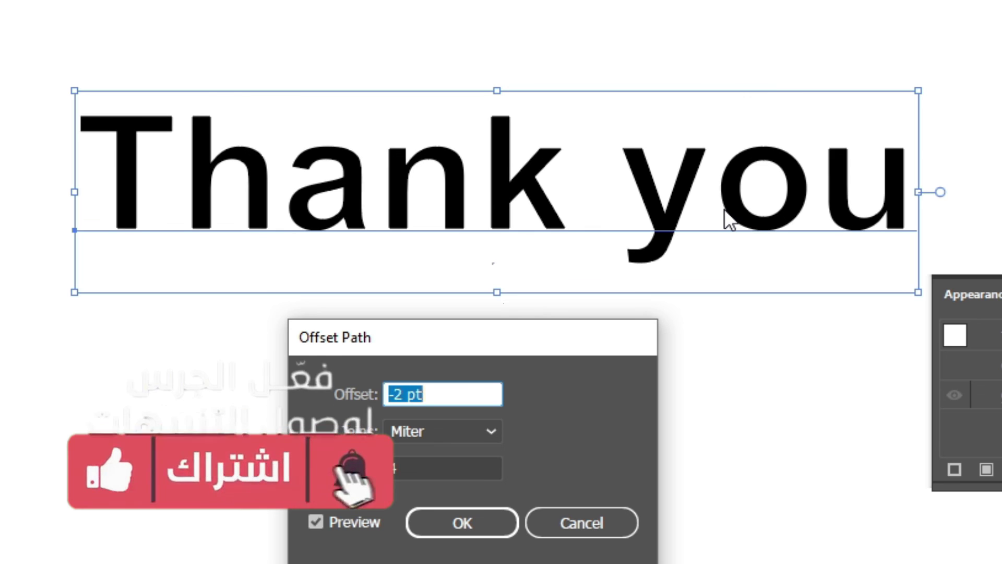
Step: Try offsets of 5 pt and -4 pt on the previewed text, ending back at -2 pt
{"action": "key", "text": "Up"}
{"action": "key", "text": "Up"}
{"action": "key", "text": "Up"}
{"action": "key", "text": "Up"}
{"action": "key", "text": "Up"}
{"action": "key", "text": "Up"}
{"action": "key", "text": "Up"}
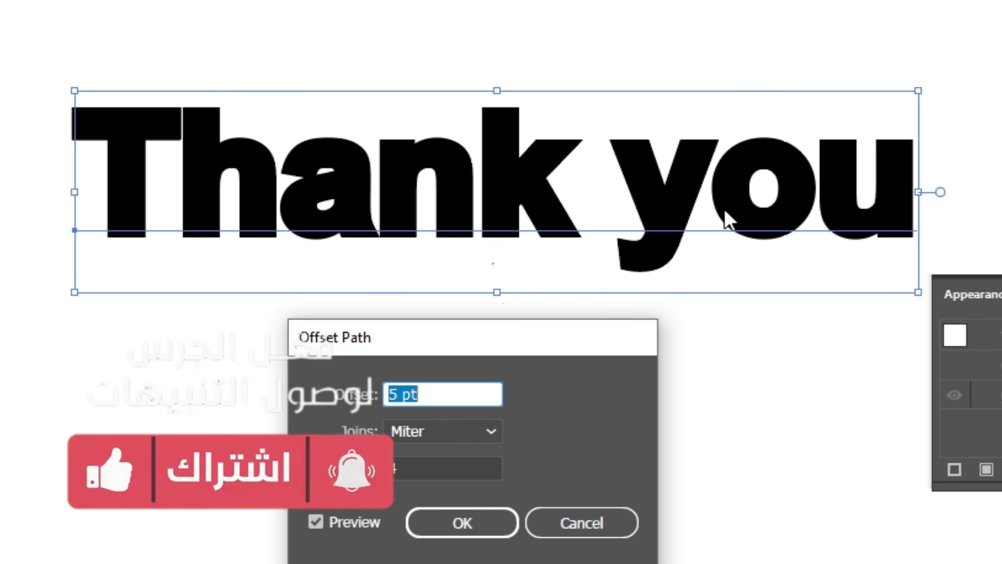
{"action": "key", "text": "Down"}
{"action": "key", "text": "Down"}
{"action": "key", "text": "Down"}
{"action": "key", "text": "Down"}
{"action": "key", "text": "Down"}
{"action": "key", "text": "Down"}
{"action": "key", "text": "Down"}
{"action": "key", "text": "Down"}
{"action": "key", "text": "Down"}
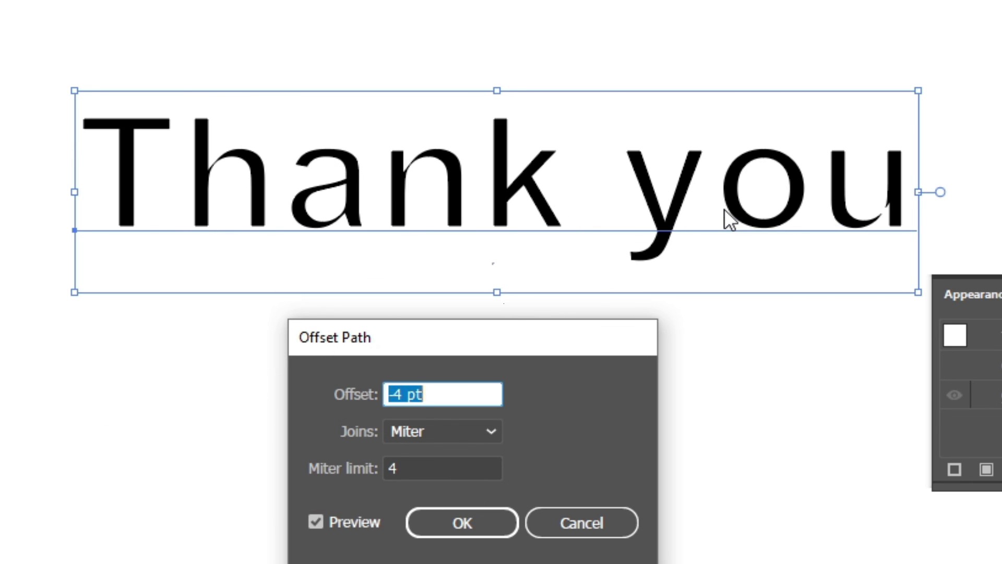
{"action": "key", "text": "Up"}
{"action": "key", "text": "Up"}
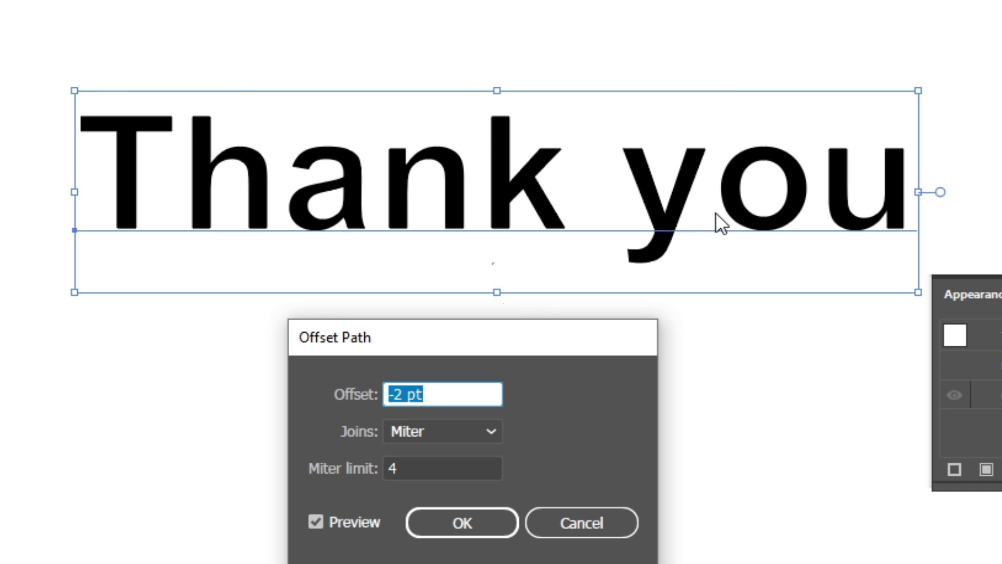